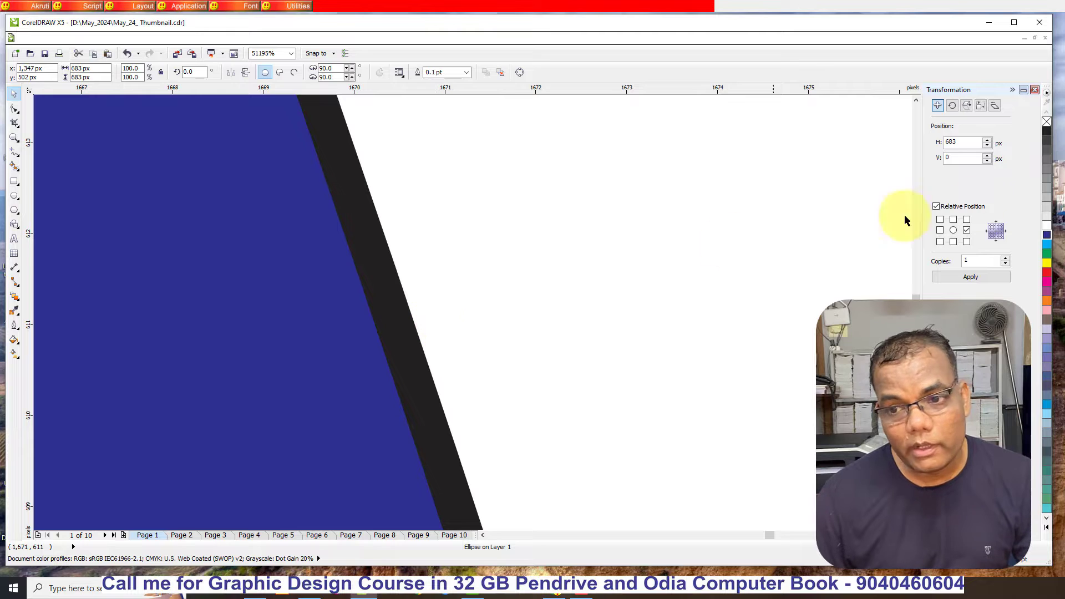
- Remove the black outline from the large blue circle and deselect it
{"action": "right_click", "coordinate": [1047, 123]}
{"action": "scroll", "coordinate": [760, 162], "scroll_direction": "down", "scroll_amount": 5}
{"action": "scroll", "coordinate": [582, 200], "scroll_direction": "down", "scroll_amount": 3}
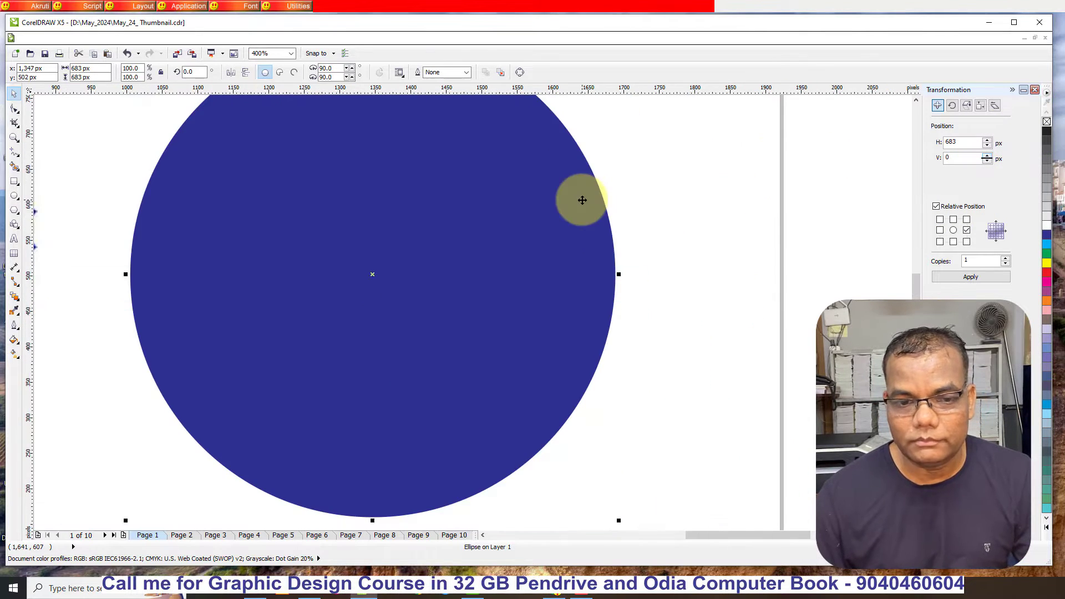
{"action": "left_click", "coordinate": [732, 264]}
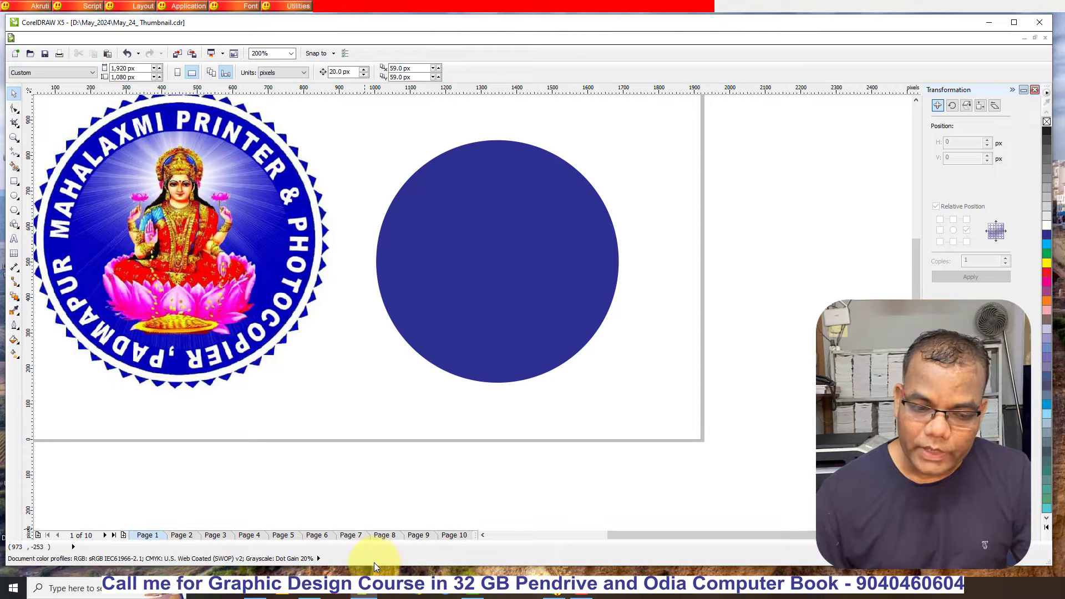
- Switch to File Explorer and open the God folder under PEN Drive Video Class > ClipArt Image on drive F
{"action": "left_click", "coordinate": [259, 593]}
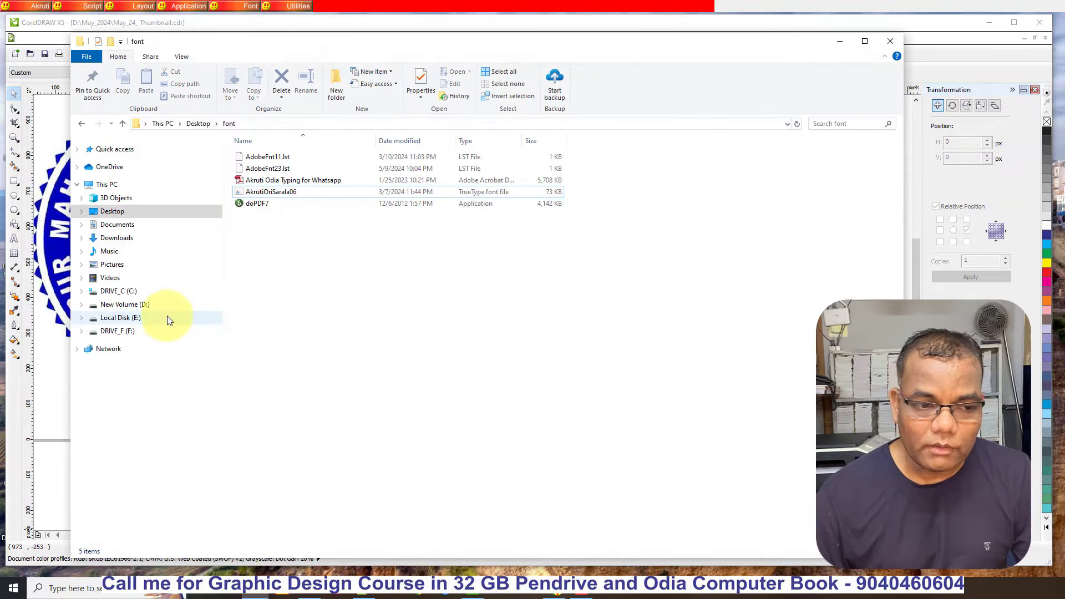
{"action": "left_click", "coordinate": [166, 317]}
{"action": "left_click", "coordinate": [150, 331]}
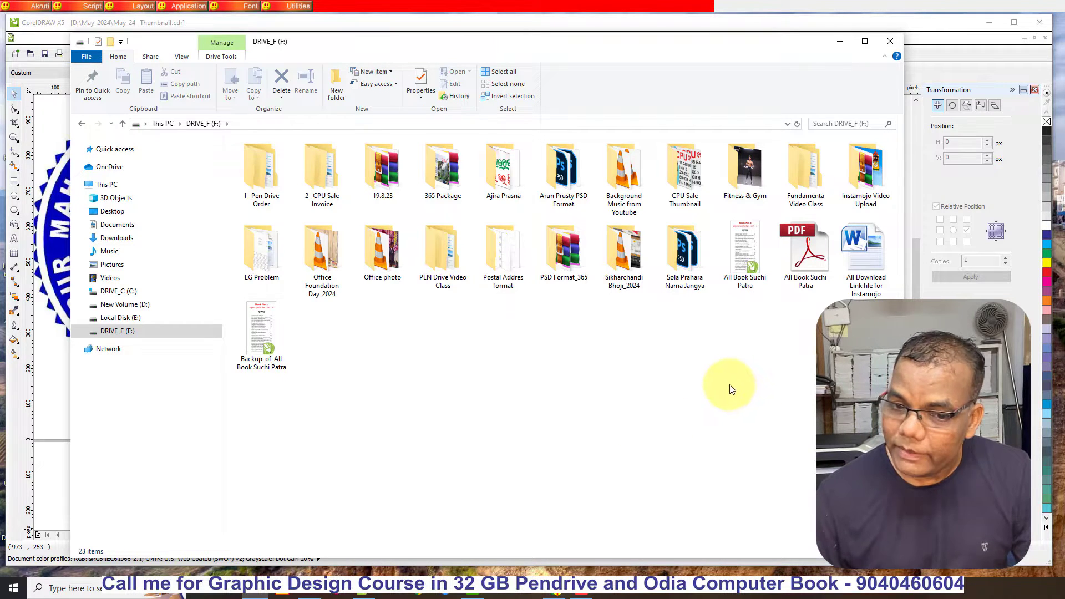
{"action": "double_click", "coordinate": [437, 257]}
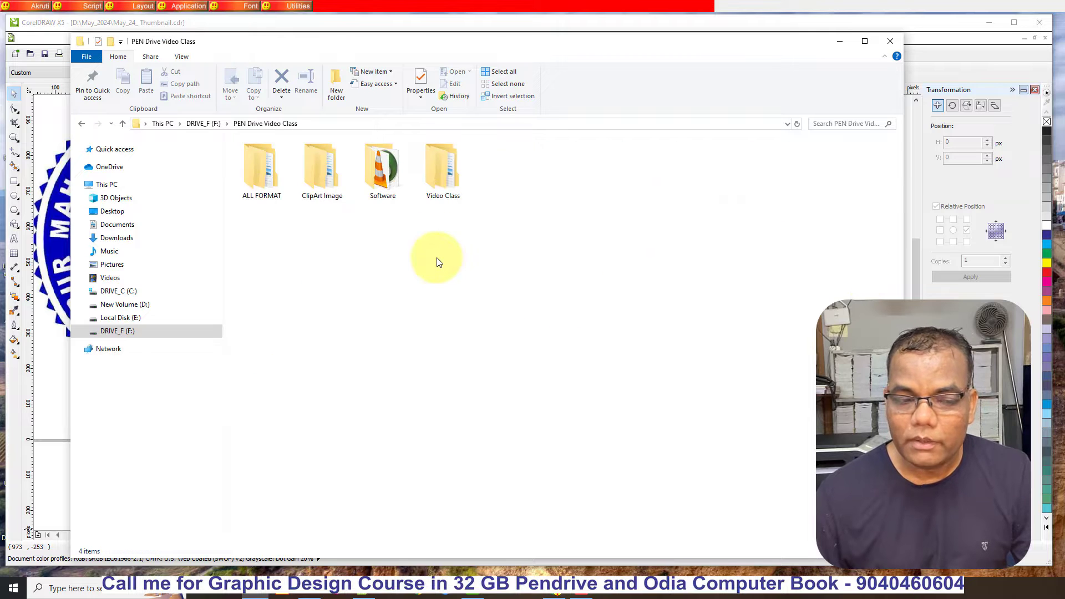
{"action": "double_click", "coordinate": [326, 174]}
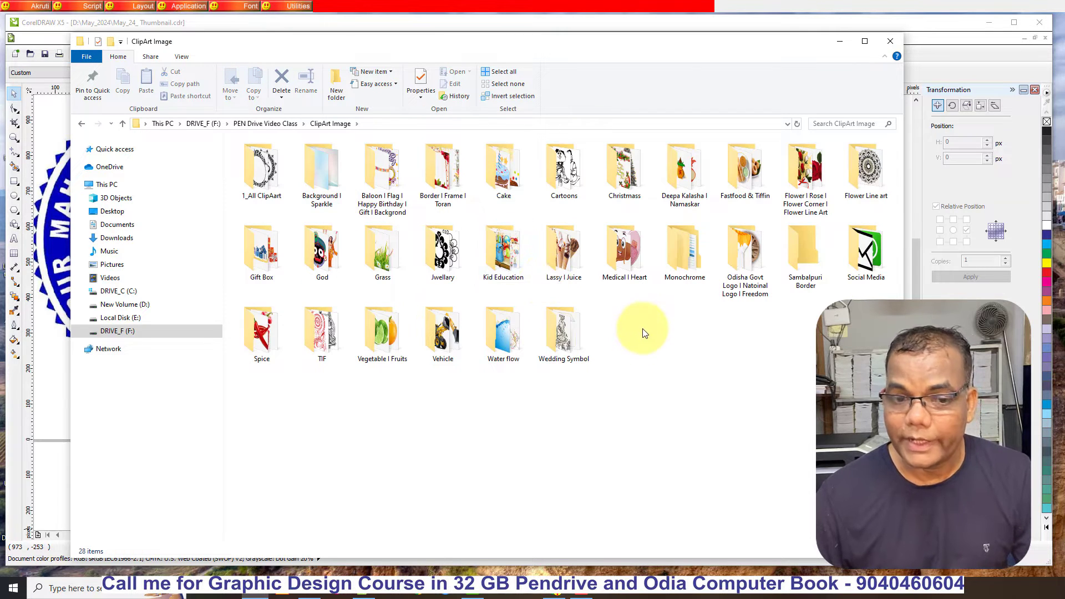
{"action": "double_click", "coordinate": [323, 251]}
- Copy the Laxmi (1) image from the God folder, switch back to CorelDRAW and paste it onto the page
{"action": "scroll", "coordinate": [604, 341], "scroll_direction": "down", "scroll_amount": 6}
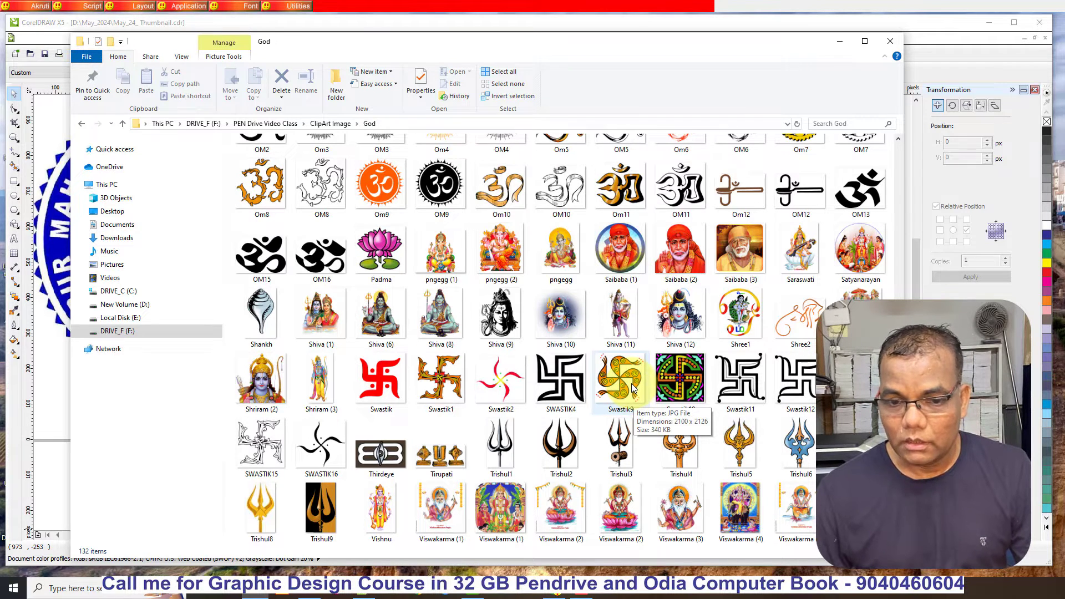
{"action": "scroll", "coordinate": [632, 386], "scroll_direction": "up", "scroll_amount": 3}
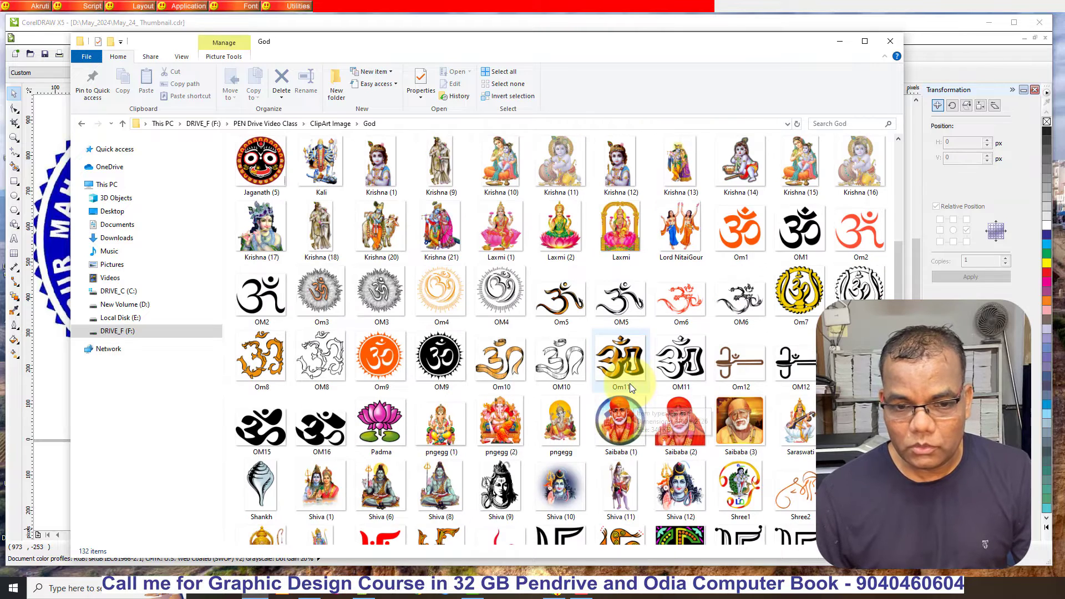
{"action": "left_click", "coordinate": [498, 229]}
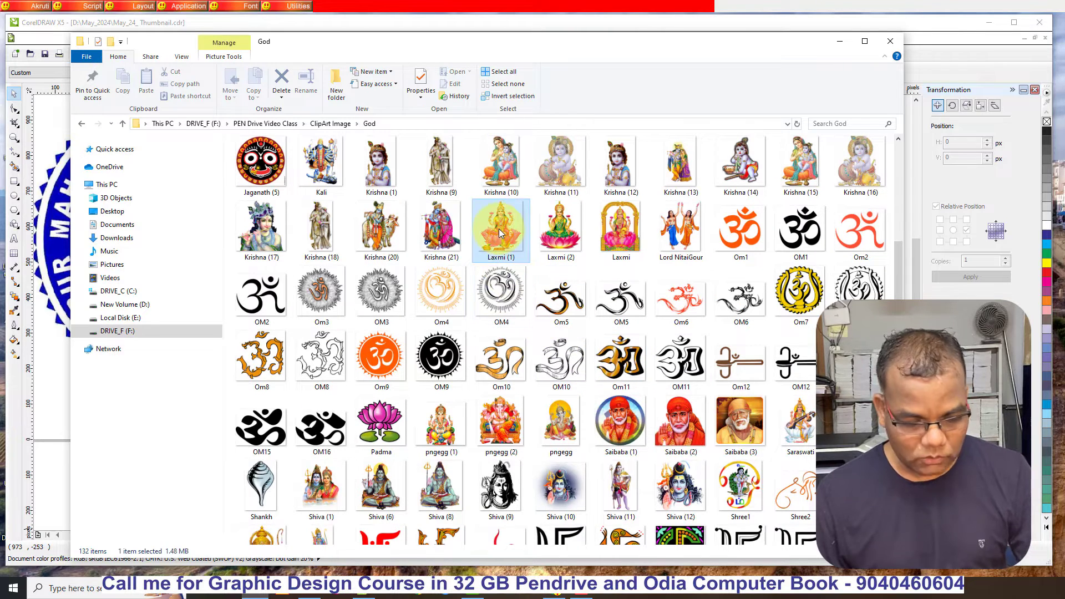
{"action": "key", "text": "alt+Tab"}
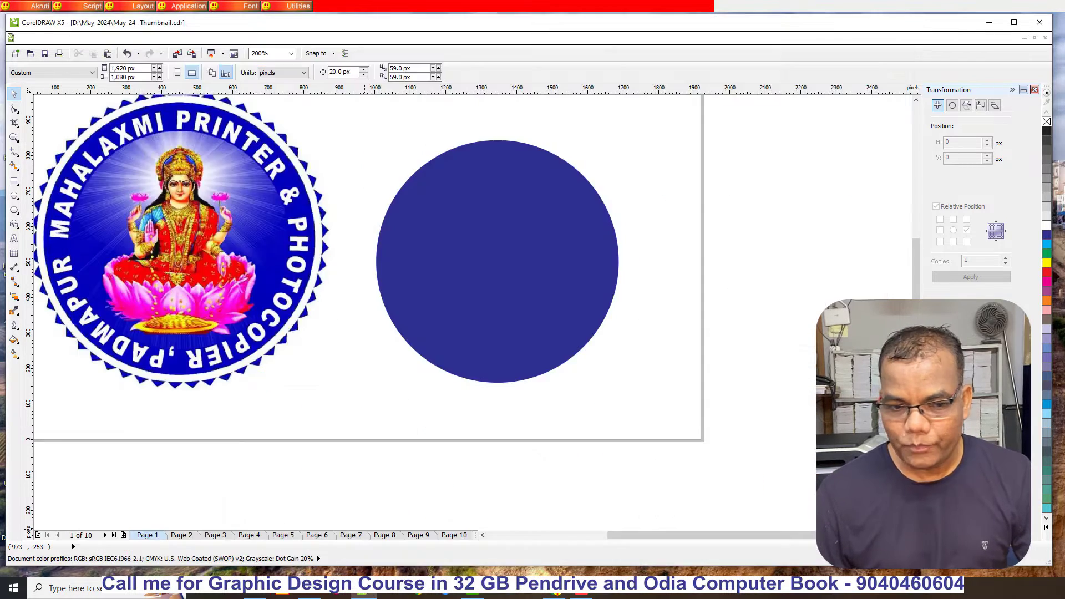
{"action": "key", "text": "ctrl+v"}
{"action": "scroll", "coordinate": [649, 355], "scroll_direction": "down", "scroll_amount": 3}
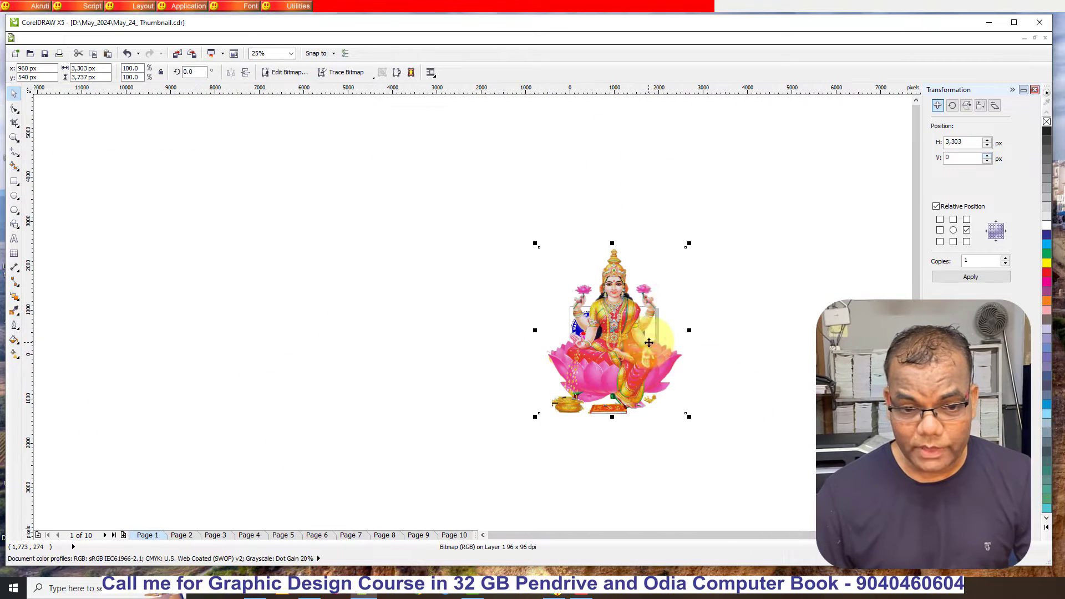
- Scale the pasted Laxmi image down to about 390 x 441 px and place it over the blue circle
{"action": "scroll", "coordinate": [673, 287], "scroll_direction": "up", "scroll_amount": 1}
{"action": "left_click_drag", "start_coordinate": [703, 200], "coordinate": [622, 376]}
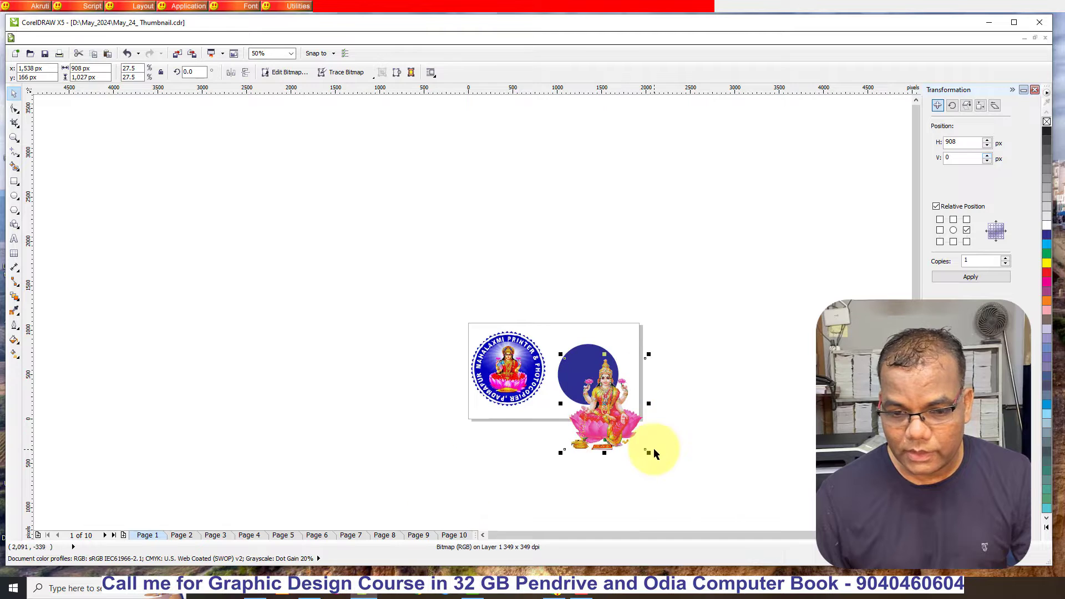
{"action": "left_click_drag", "start_coordinate": [647, 452], "coordinate": [593, 390]}
{"action": "scroll", "coordinate": [592, 391], "scroll_direction": "up", "scroll_amount": 2}
{"action": "left_click_drag", "start_coordinate": [602, 259], "coordinate": [661, 236]}
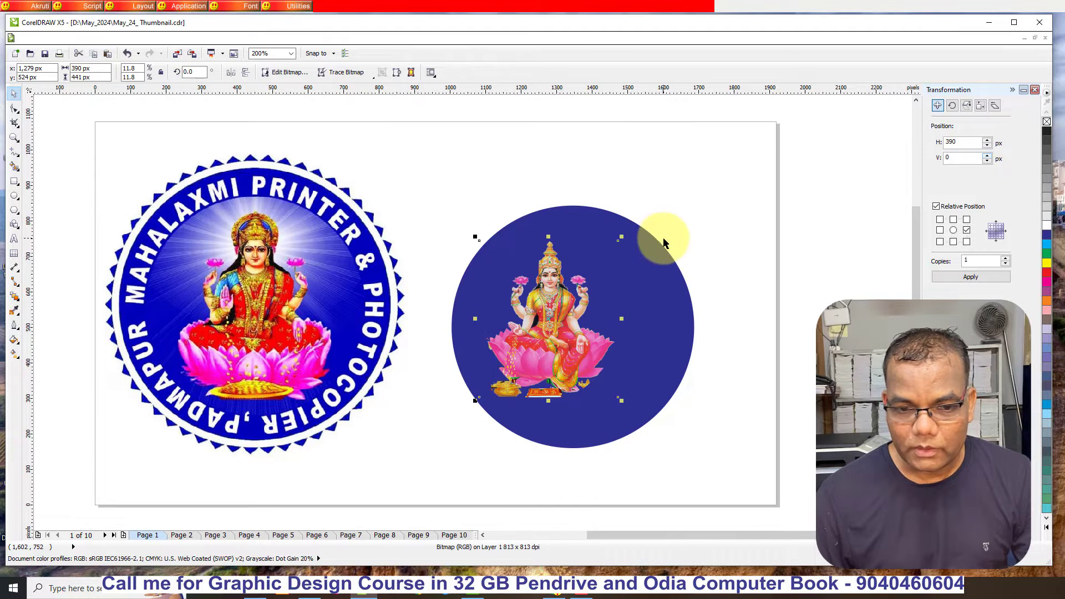
- Align the Laxmi image and the blue circle to each other's centres horizontally and vertically, then deselect them
{"action": "left_click_drag", "start_coordinate": [418, 154], "coordinate": [819, 495]}
{"action": "key", "text": "e"}
{"action": "key", "text": "c"}
{"action": "left_click", "coordinate": [799, 391]}
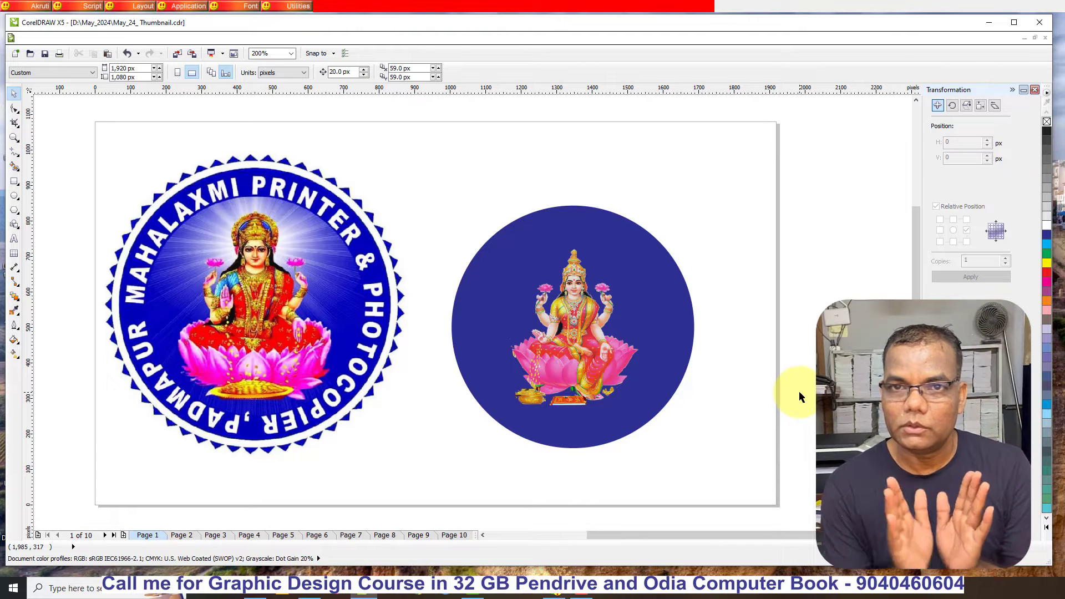
- Duplicate the plain blue circle horizontally to the right of the original, centred at about x 2,131 px
{"action": "scroll", "coordinate": [545, 327], "scroll_direction": "down", "scroll_amount": 2}
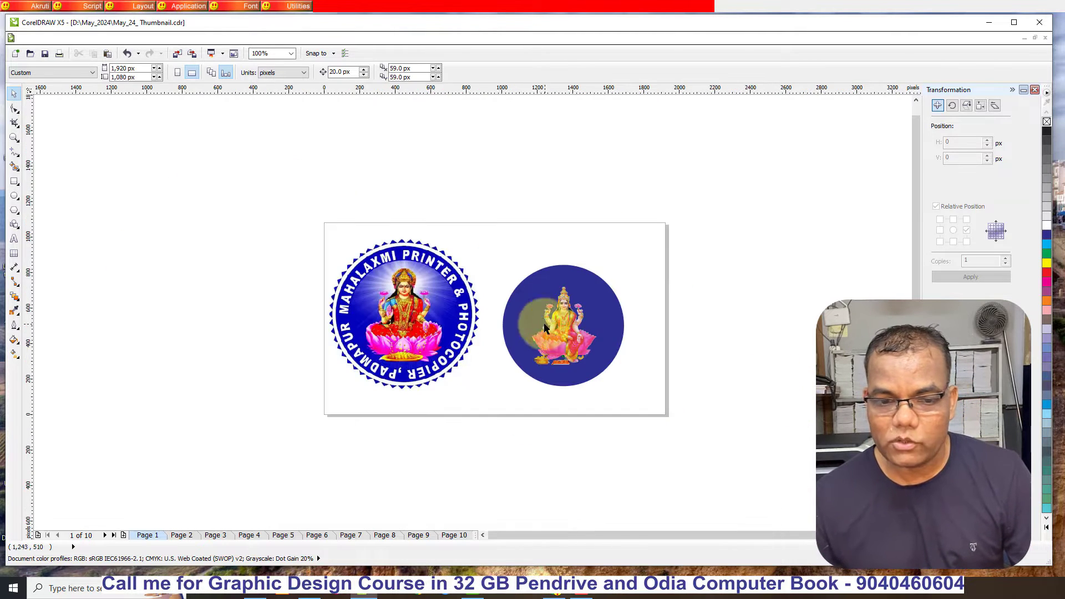
{"action": "scroll", "coordinate": [803, 356], "scroll_direction": "down", "scroll_amount": 1}
{"action": "scroll", "coordinate": [804, 356], "scroll_direction": "up", "scroll_amount": 2}
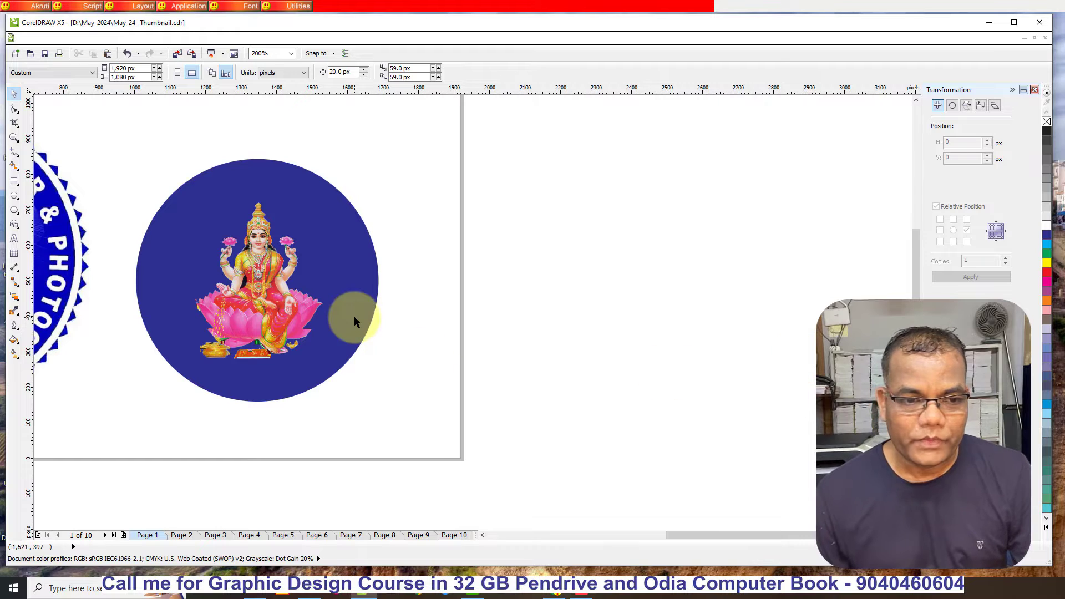
{"action": "scroll", "coordinate": [421, 268], "scroll_direction": "down", "scroll_amount": 1}
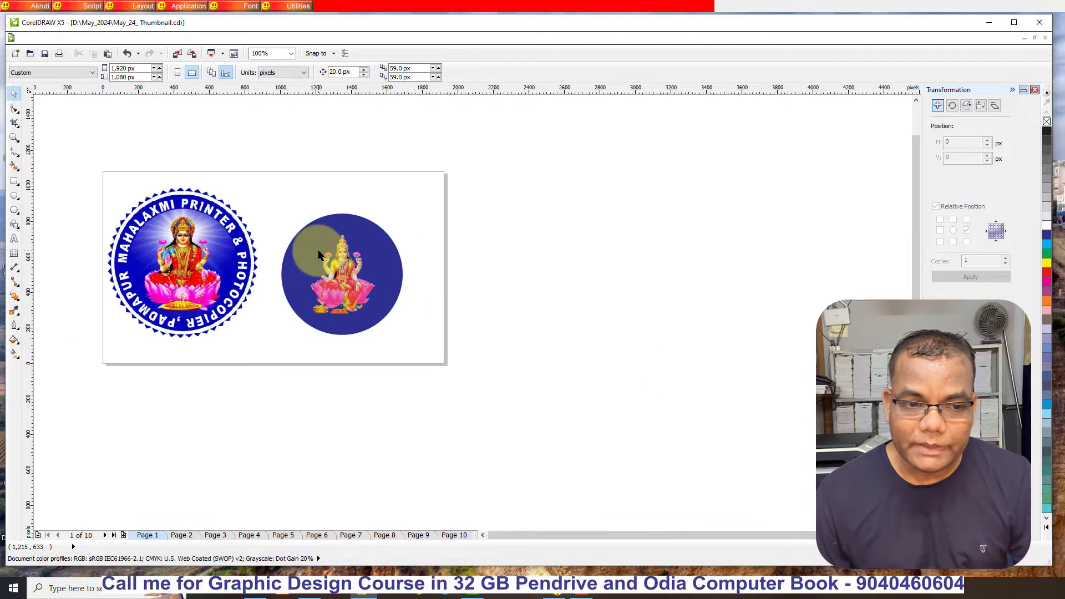
{"action": "left_click", "coordinate": [398, 262]}
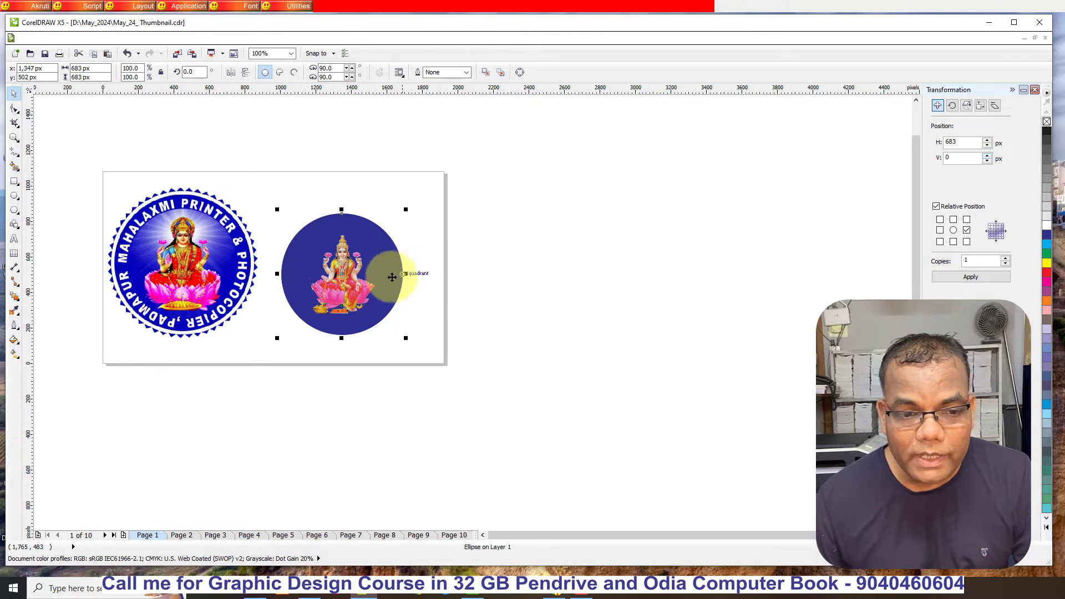
{"action": "left_click_drag", "start_coordinate": [385, 269], "coordinate": [518, 268]}
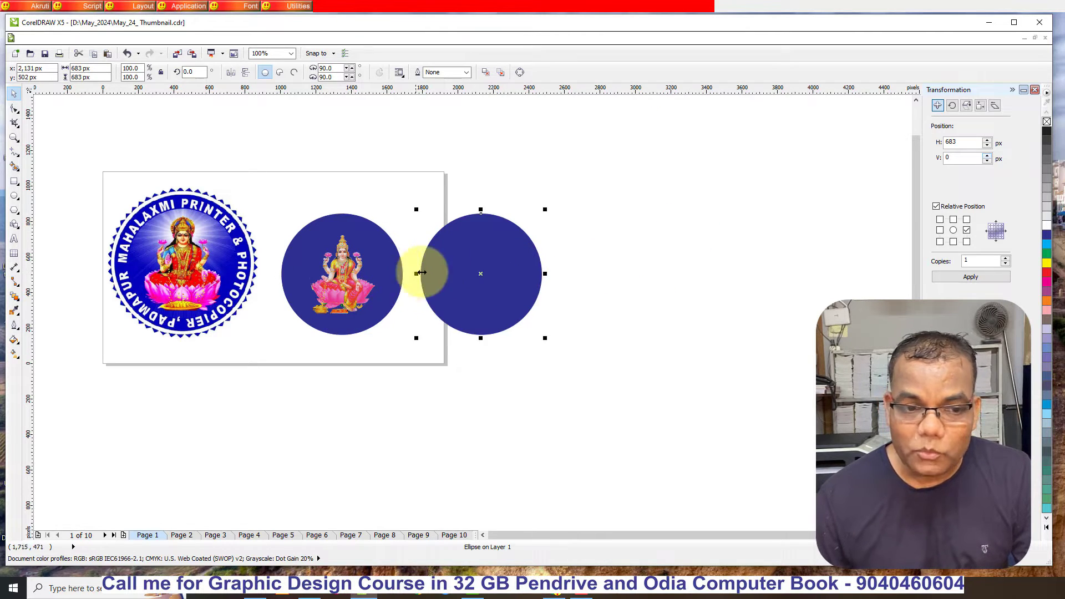
- Shrink the duplicate circle about its centre to about 540 px, remove its fill and give it a blue outline
{"action": "scroll", "coordinate": [377, 275], "scroll_direction": "up", "scroll_amount": 1}
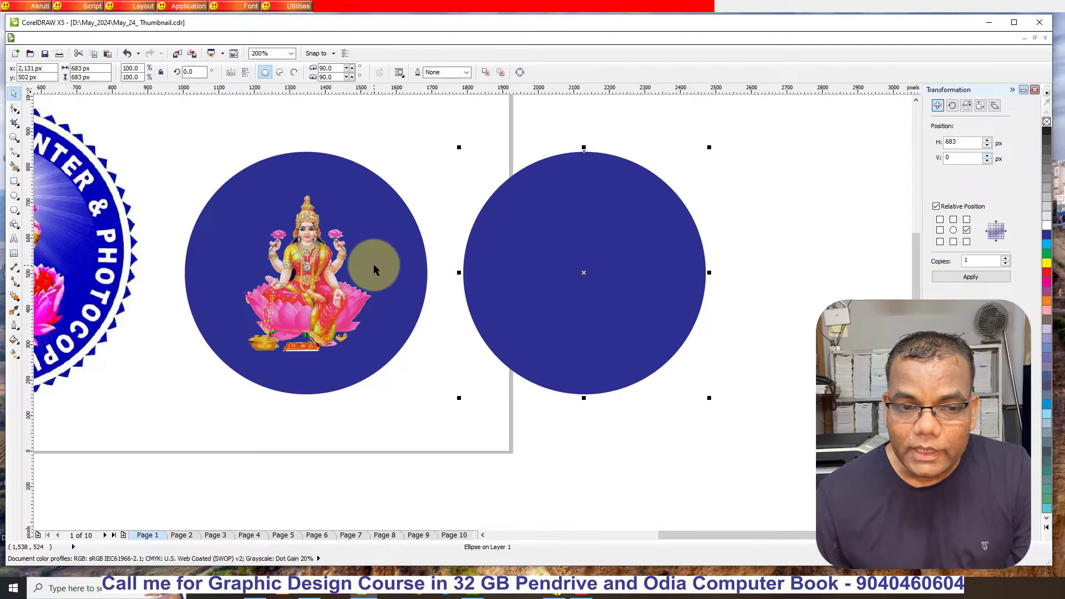
{"action": "left_click_drag", "start_coordinate": [709, 147], "coordinate": [695, 171]}
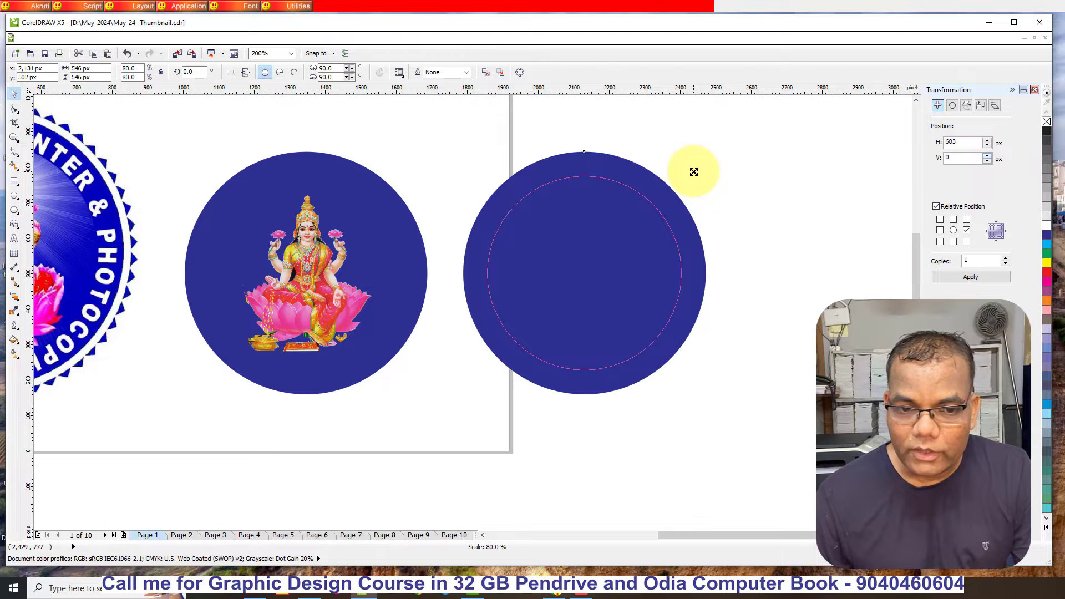
{"action": "left_click_drag", "start_coordinate": [693, 173], "coordinate": [693, 175]}
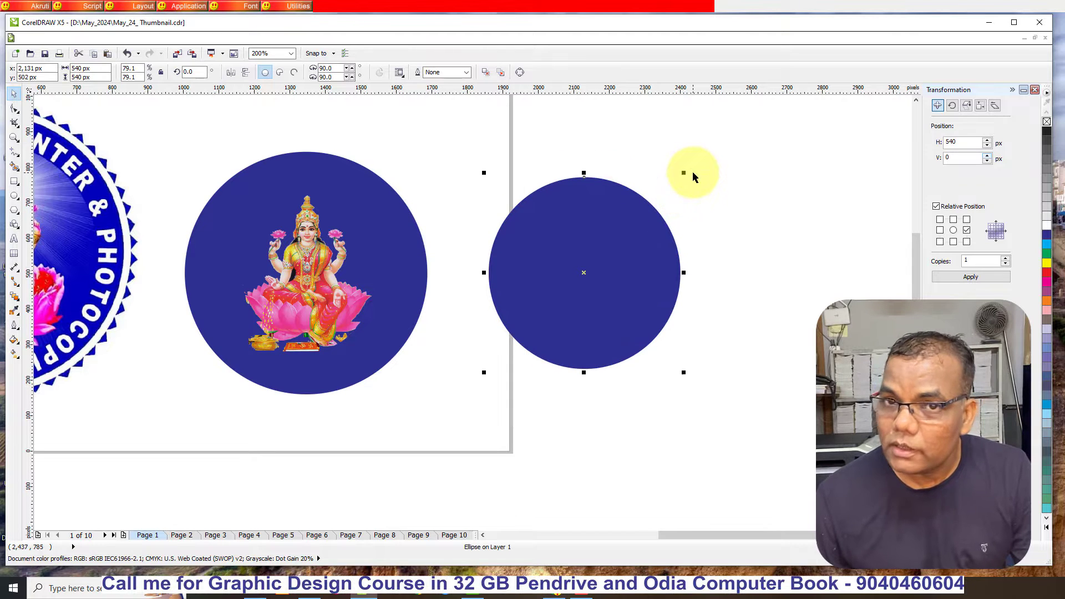
{"action": "left_click", "coordinate": [1047, 124]}
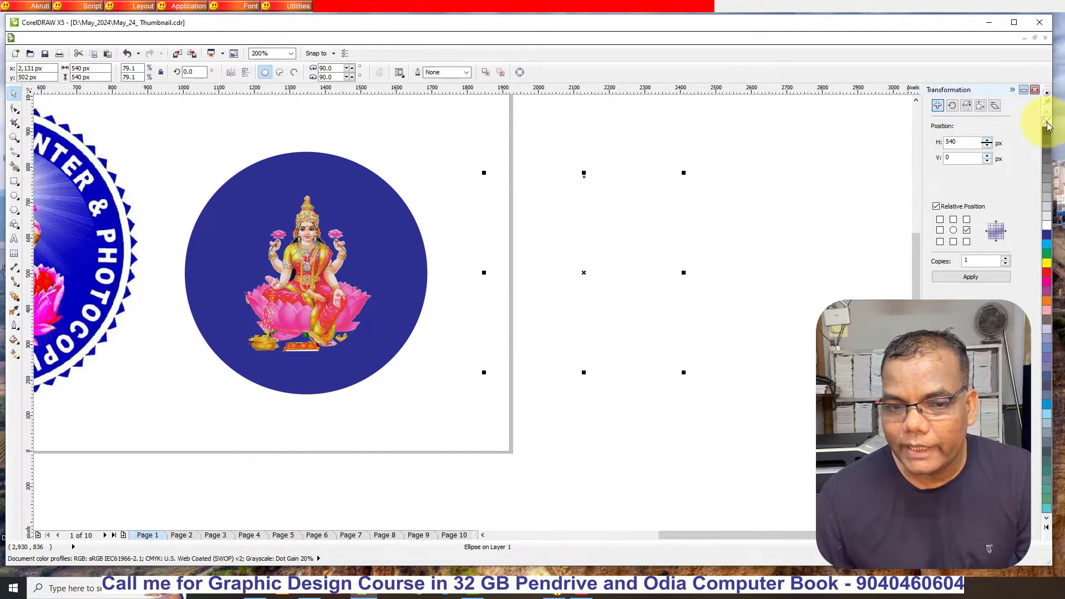
{"action": "right_click", "coordinate": [1047, 235]}
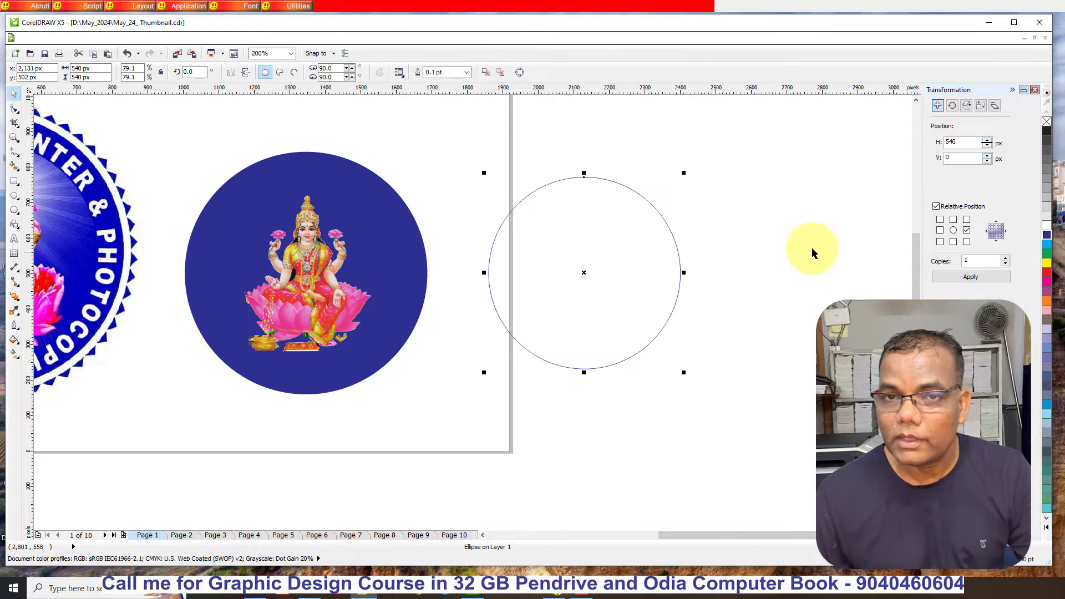
- Add the artistic text "MAHALAXMI PRINTERS & PHOTOCOPIER" above the outlined circle
{"action": "left_click", "coordinate": [14, 240]}
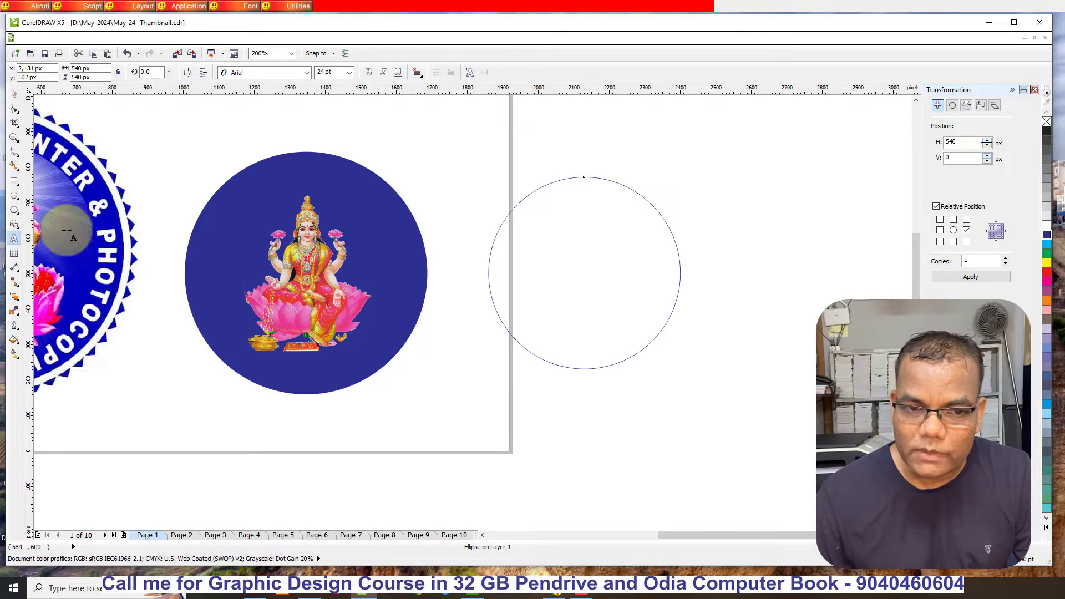
{"action": "left_click", "coordinate": [431, 146]}
{"action": "scroll", "coordinate": [660, 191], "scroll_direction": "down", "scroll_amount": 1}
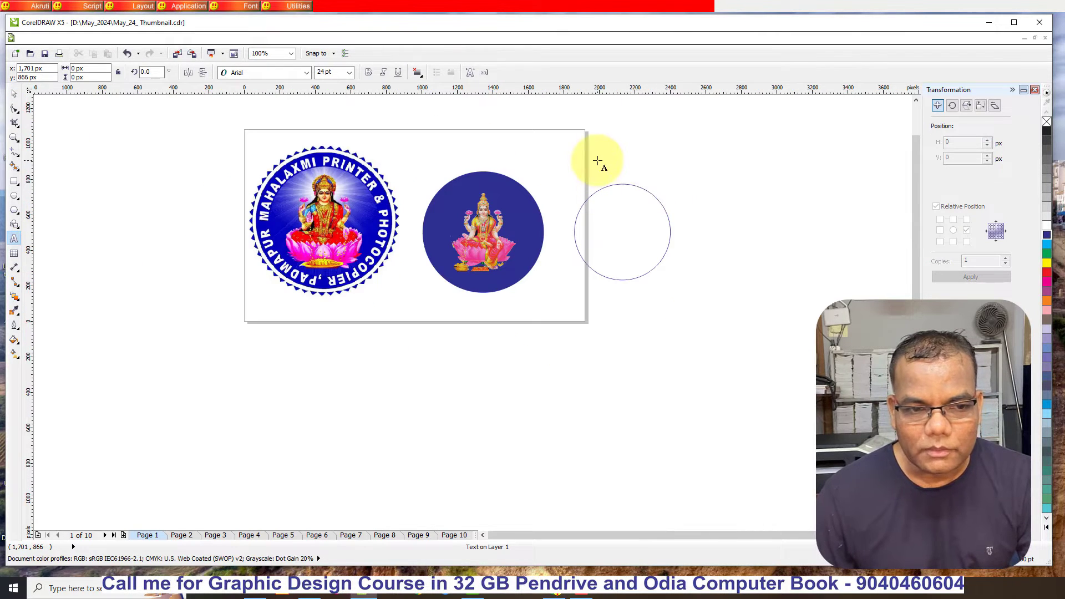
{"action": "scroll", "coordinate": [589, 146], "scroll_direction": "up", "scroll_amount": 1}
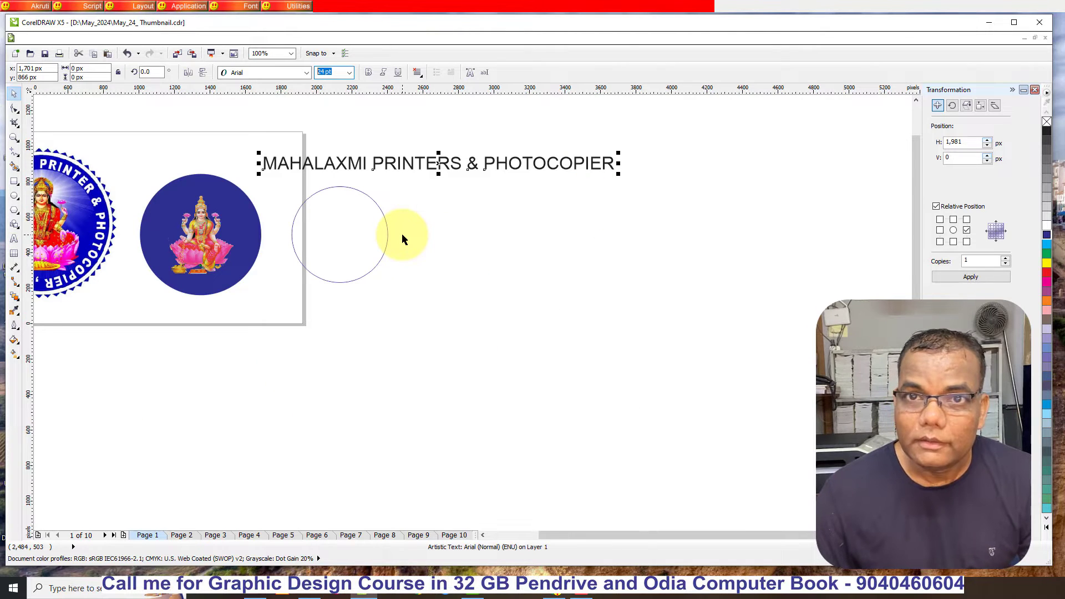
- Append ", PADMAPUR" to the end of the text line and finish editing with the text selected
{"action": "left_click", "coordinate": [14, 238]}
{"action": "left_click", "coordinate": [608, 168]}
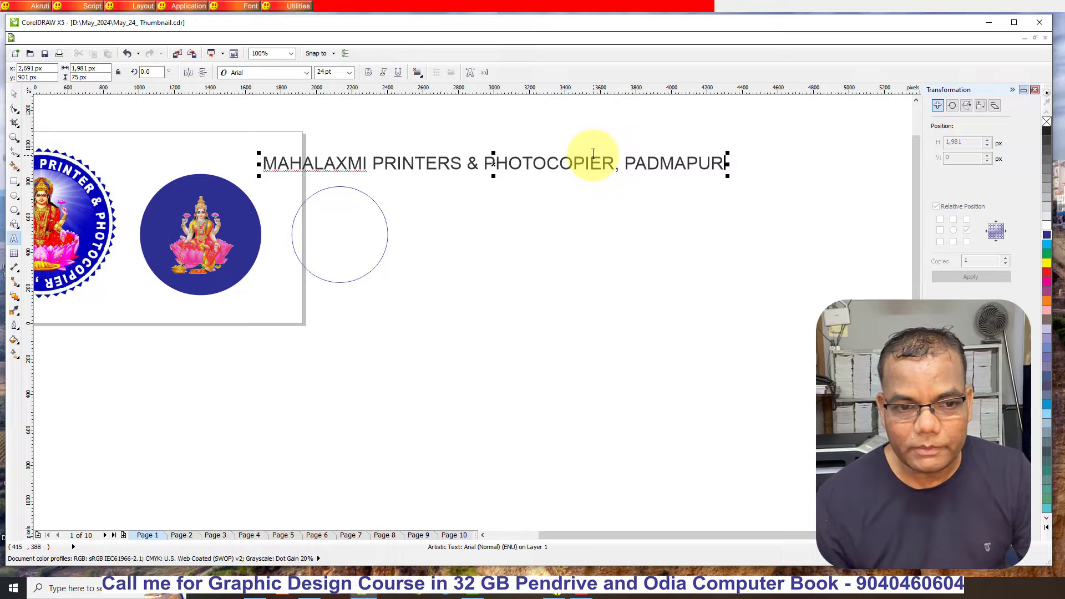
{"action": "scroll", "coordinate": [690, 202], "scroll_direction": "down", "scroll_amount": 1}
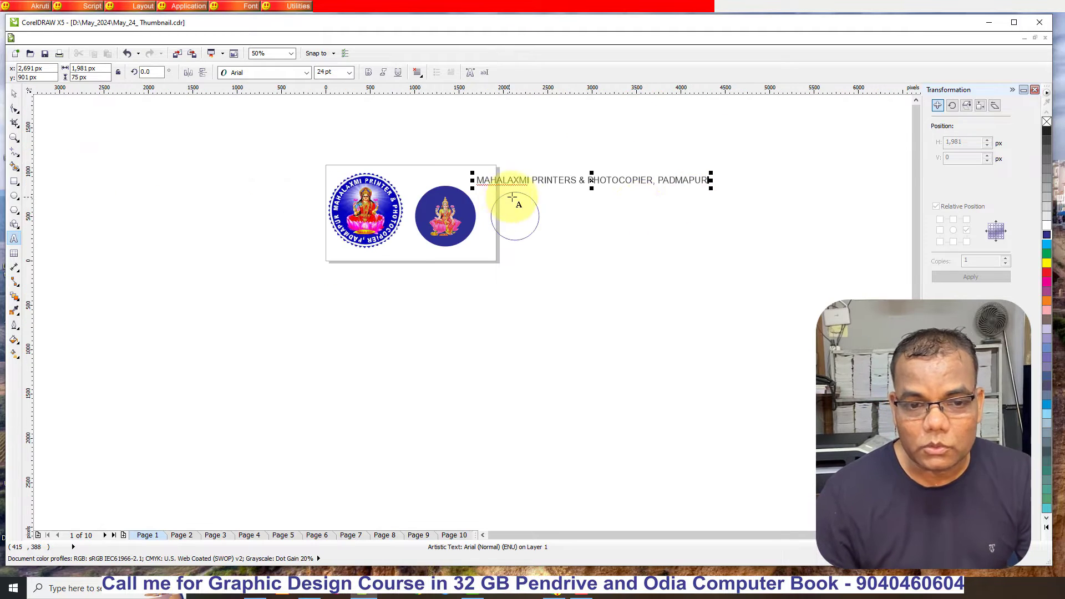
{"action": "scroll", "coordinate": [506, 201], "scroll_direction": "up", "scroll_amount": 1}
{"action": "left_click", "coordinate": [8, 96]}
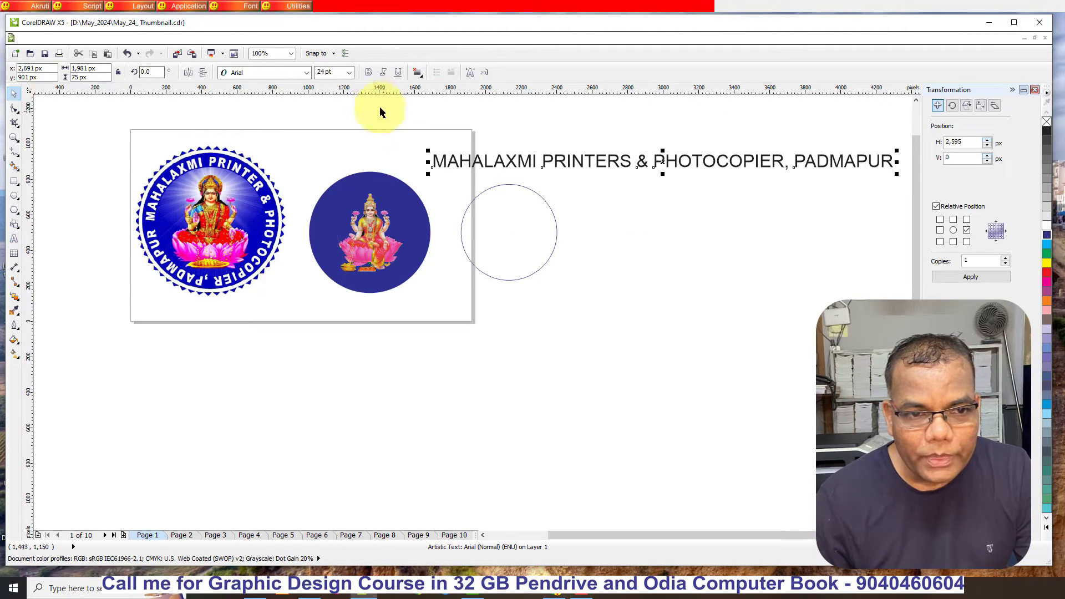
- Make the text line bold and set its font size to 15 pt
{"action": "left_click", "coordinate": [368, 72]}
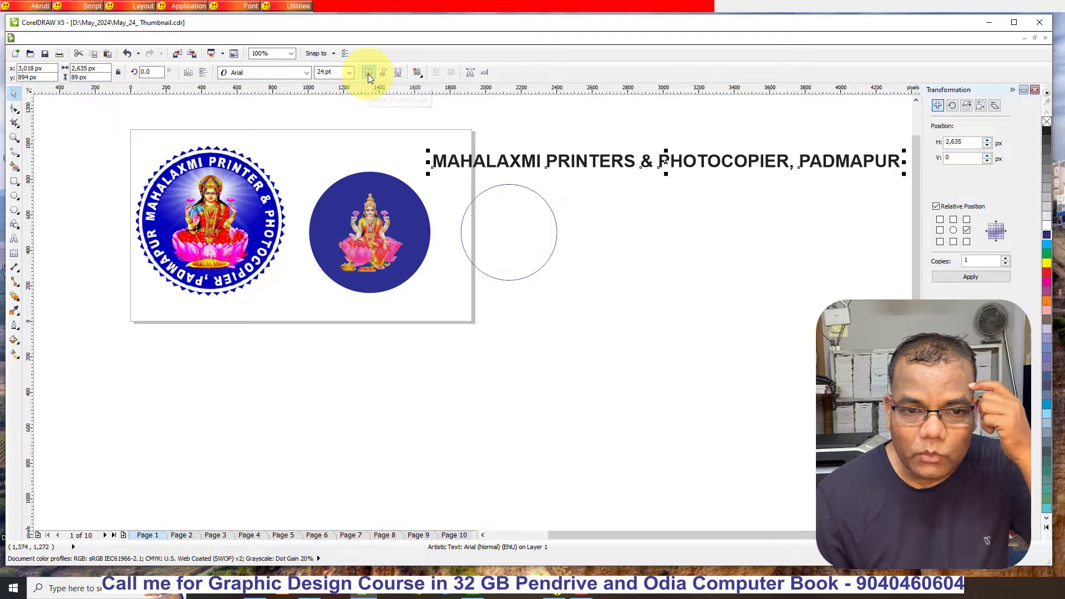
{"action": "left_click", "coordinate": [336, 72]}
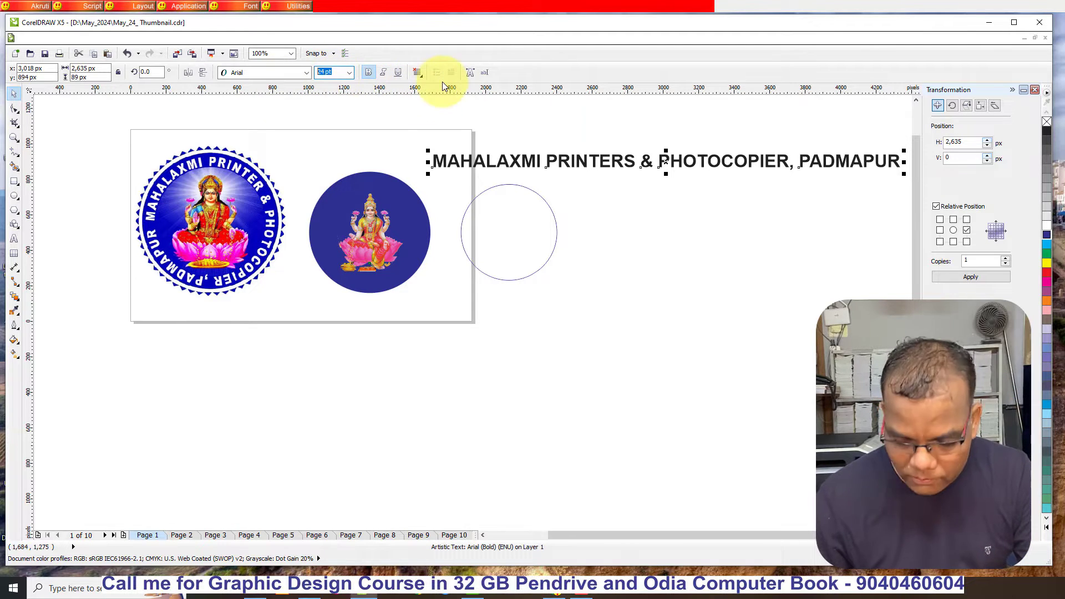
{"action": "key", "text": "Return"}
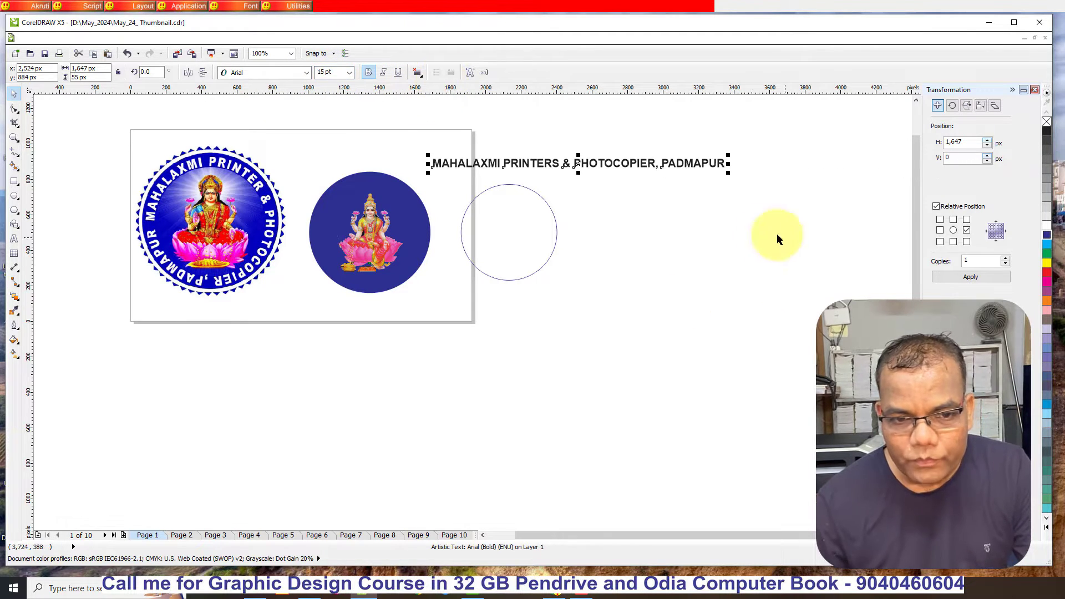
- Fit the "MAHALAXMI PRINTERS & PHOTOCOPIER, PADMAPUR" text line to the outlined circle as its path
{"action": "left_click_drag", "start_coordinate": [417, 111], "coordinate": [805, 324]}
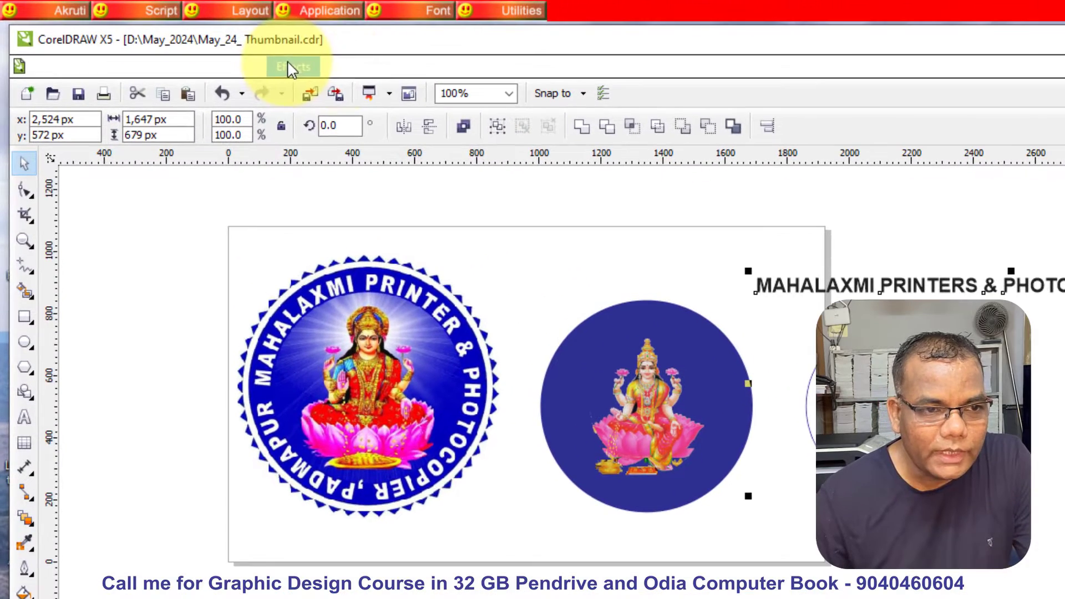
{"action": "left_click", "coordinate": [401, 66]}
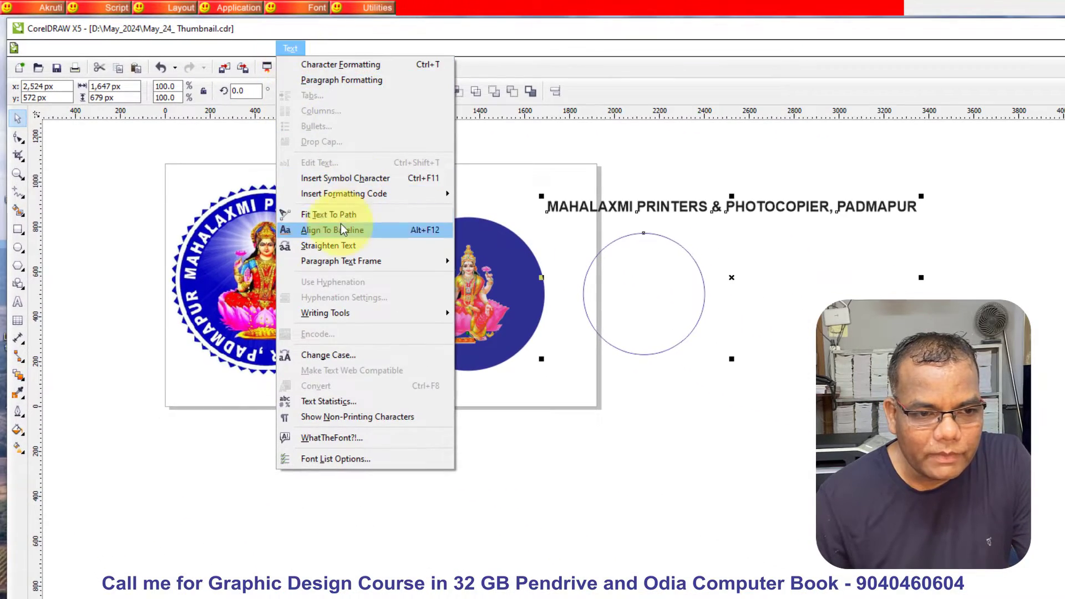
{"action": "left_click", "coordinate": [343, 223]}
{"action": "left_click", "coordinate": [889, 318]}
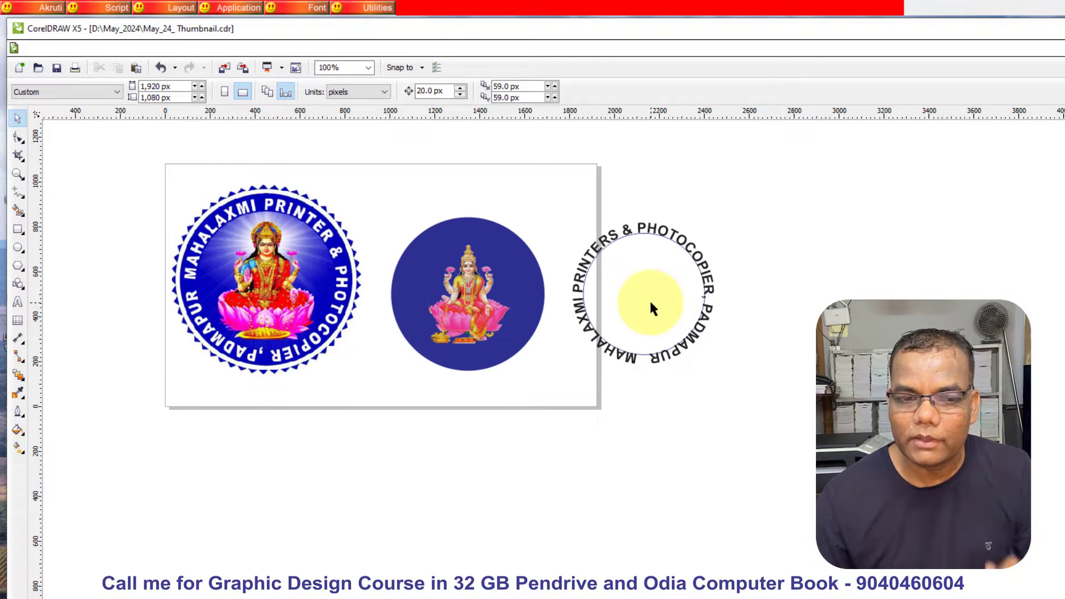
- Break the curved text apart from its circular path and delete the path circle
{"action": "left_click", "coordinate": [622, 236]}
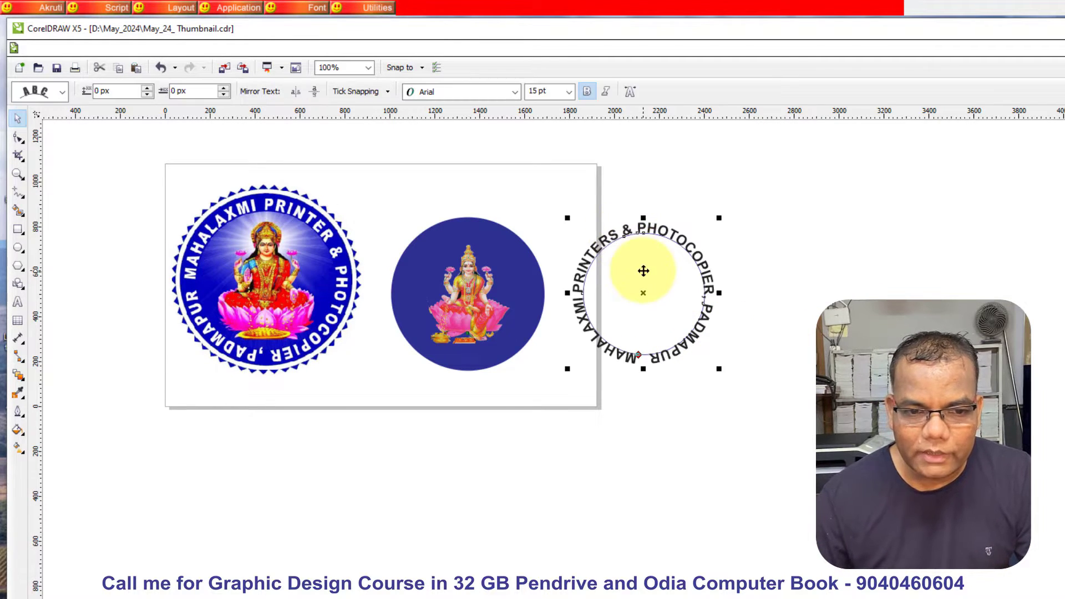
{"action": "scroll", "coordinate": [643, 271], "scroll_direction": "up", "scroll_amount": 2}
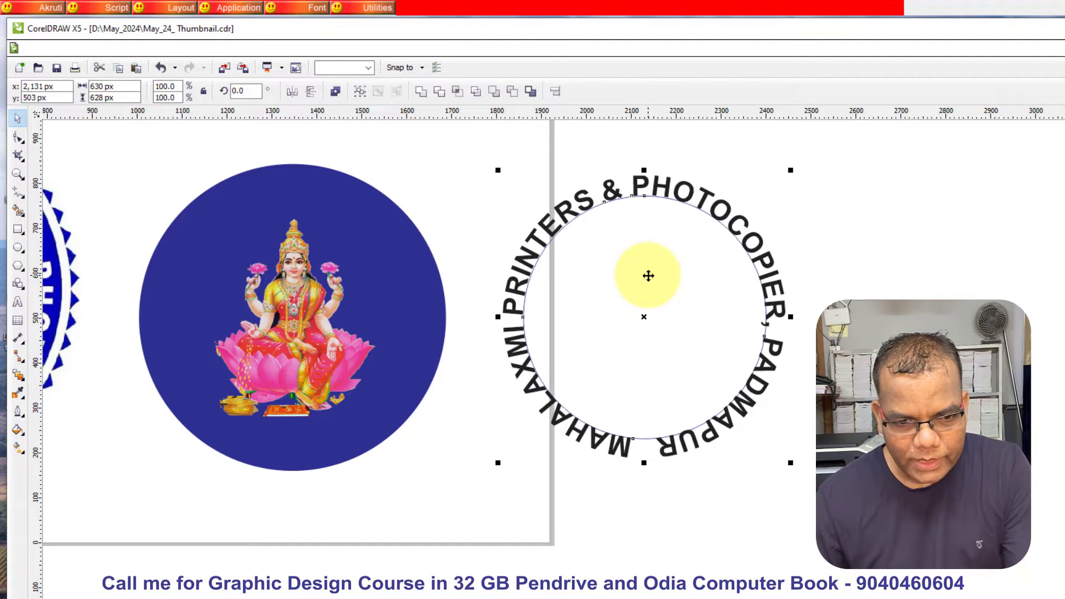
{"action": "left_click", "coordinate": [756, 459]}
{"action": "left_click_drag", "start_coordinate": [634, 435], "coordinate": [924, 448]}
{"action": "key", "text": "Delete"}
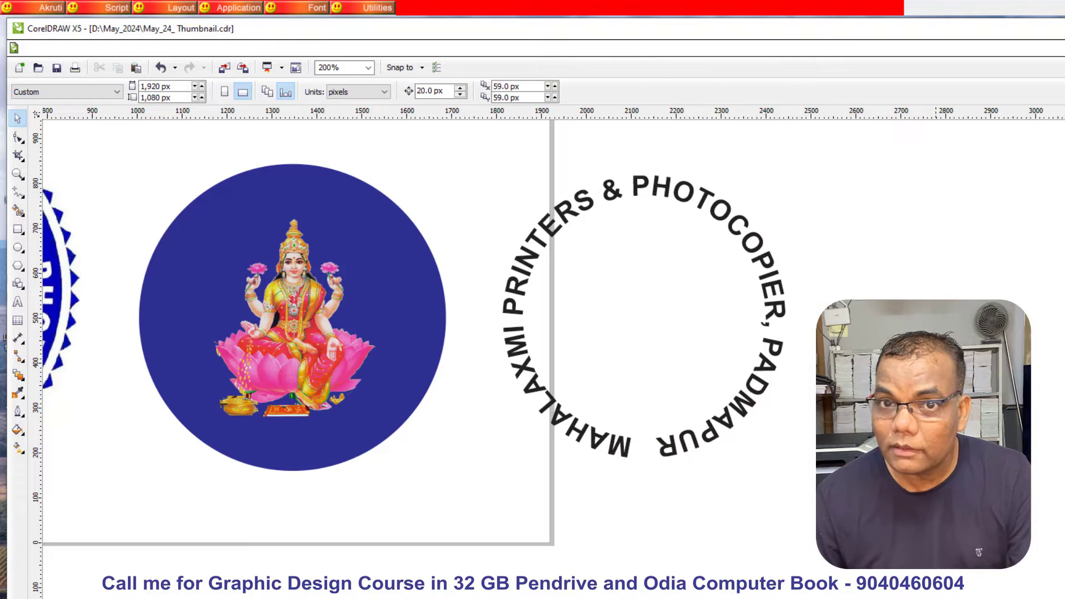
- Fill the circular text white and centre it on the blue circle around the Laxmi image
{"action": "left_click_drag", "start_coordinate": [752, 416], "coordinate": [497, 425]}
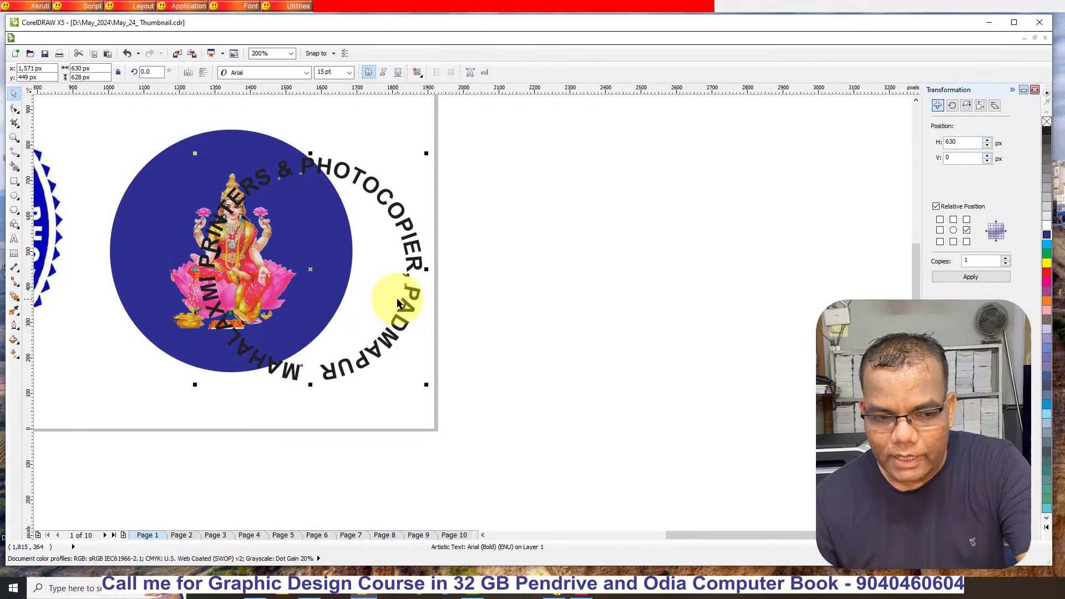
{"action": "left_click", "coordinate": [1048, 226]}
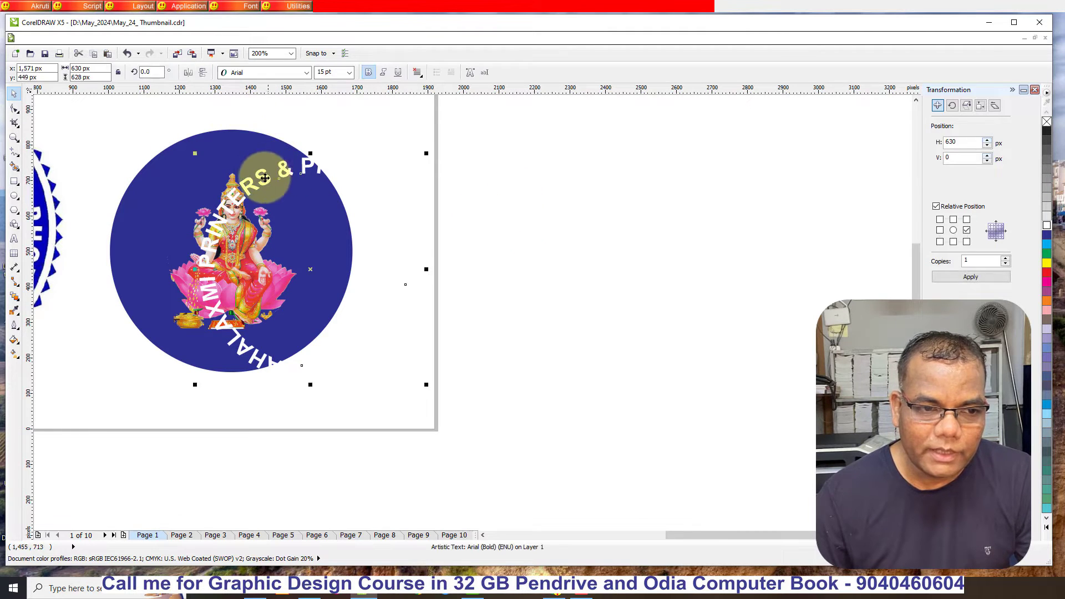
{"action": "left_click", "coordinate": [164, 152], "text": "shift"}
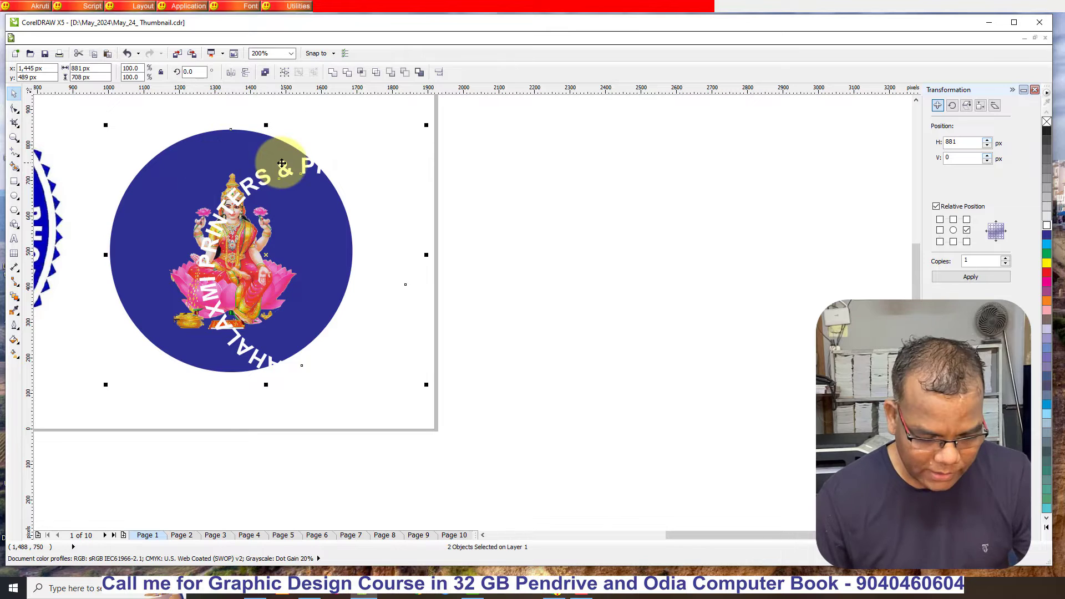
{"action": "key", "text": "c"}
{"action": "key", "text": "e"}
{"action": "left_click", "coordinate": [535, 248]}
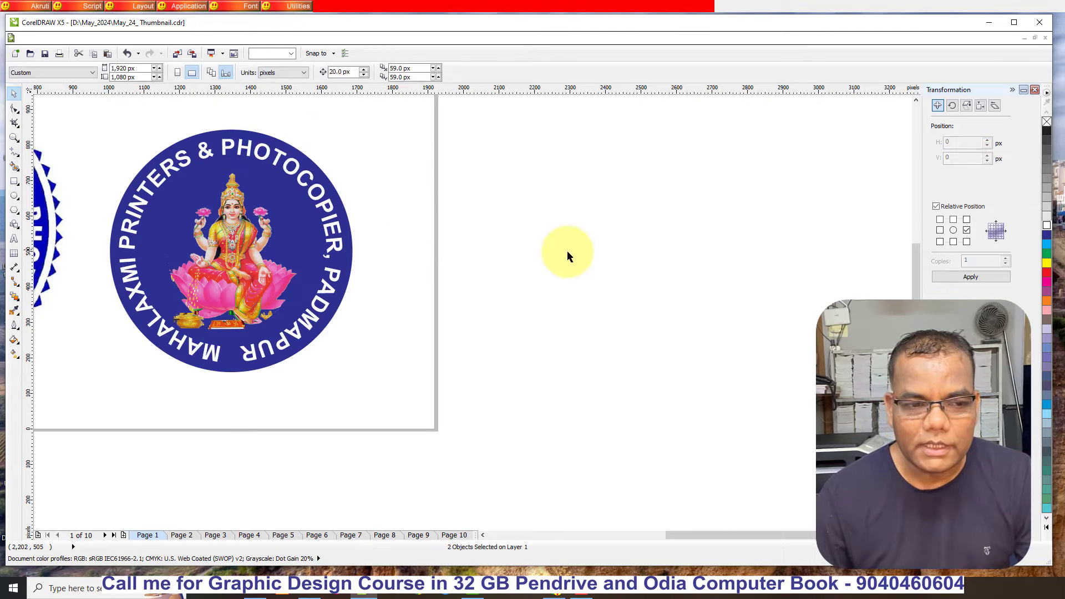
- Duplicate the blue circle beside the new logo, give the copy a blue outline and remove its fill
{"action": "scroll", "coordinate": [644, 235], "scroll_direction": "down", "scroll_amount": 1}
{"action": "scroll", "coordinate": [359, 233], "scroll_direction": "up", "scroll_amount": 1}
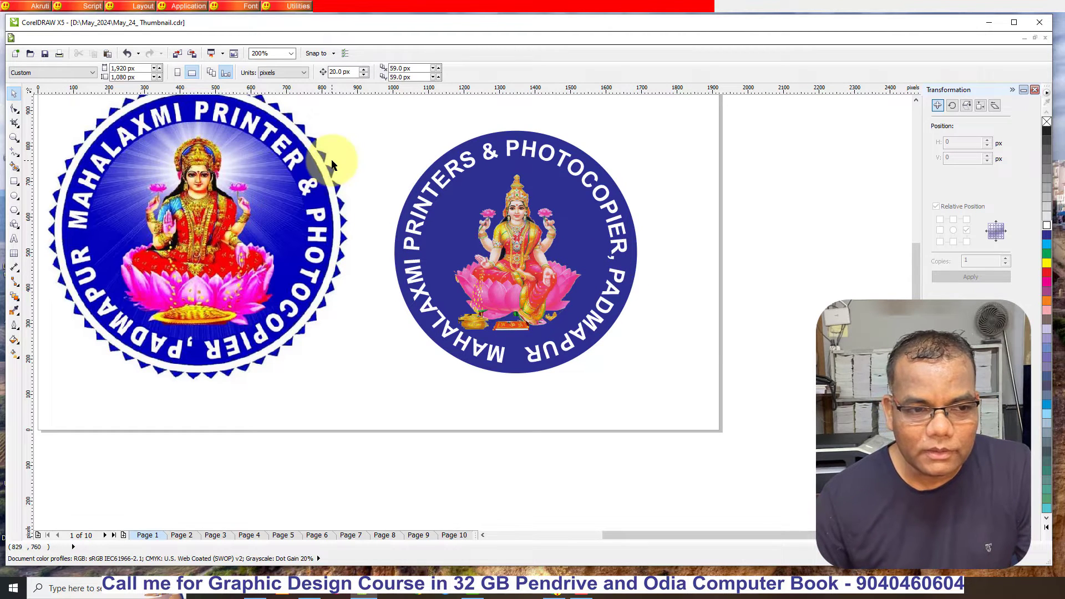
{"action": "scroll", "coordinate": [357, 173], "scroll_direction": "up", "scroll_amount": 3}
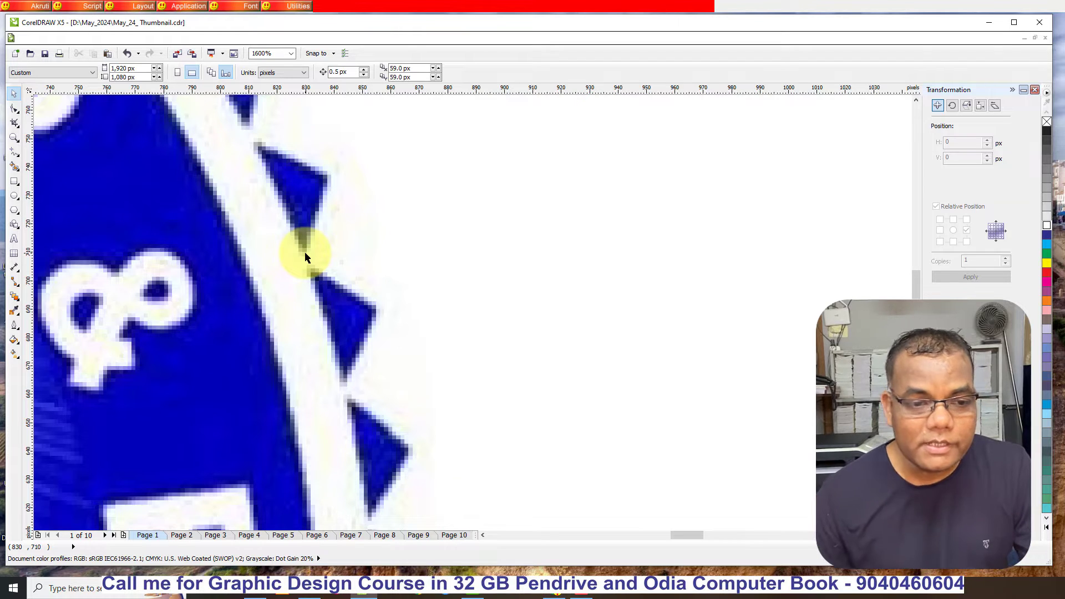
{"action": "scroll", "coordinate": [305, 258], "scroll_direction": "down", "scroll_amount": 3}
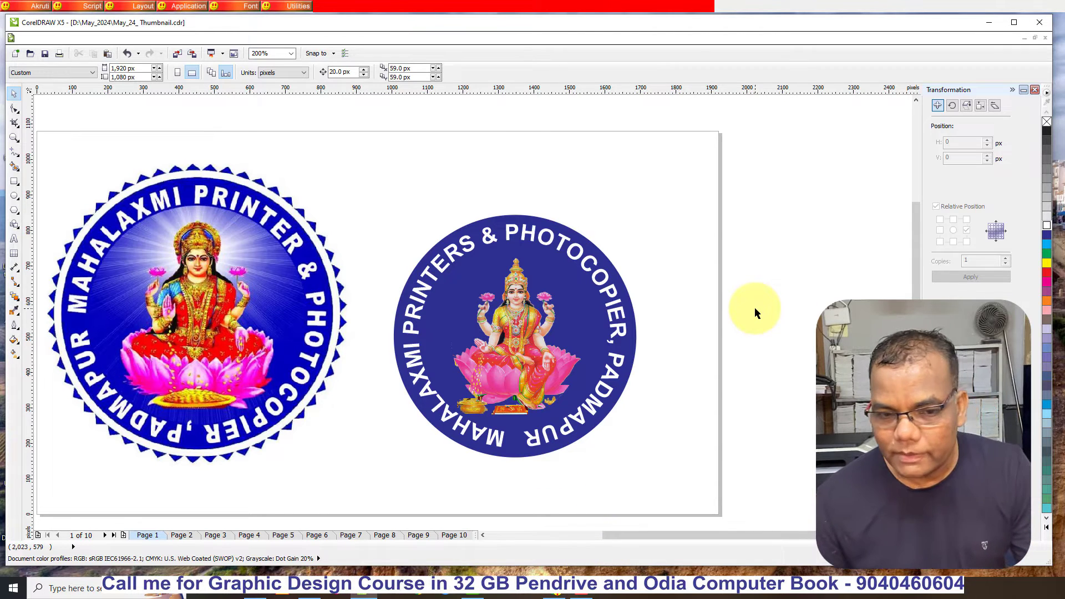
{"action": "left_click", "coordinate": [567, 227]}
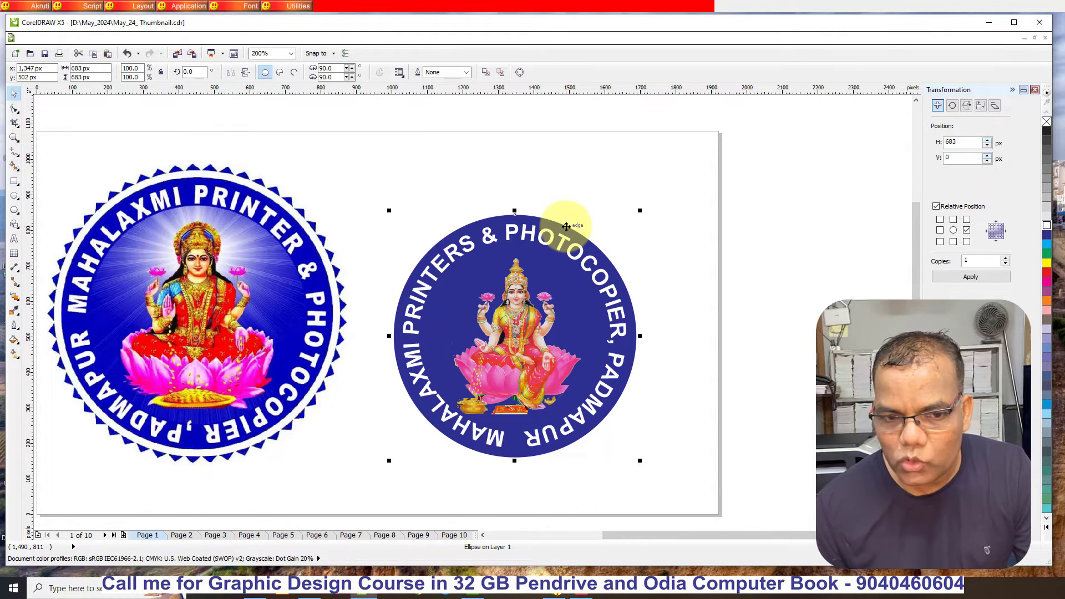
{"action": "left_click_drag", "start_coordinate": [566, 214], "coordinate": [808, 237]}
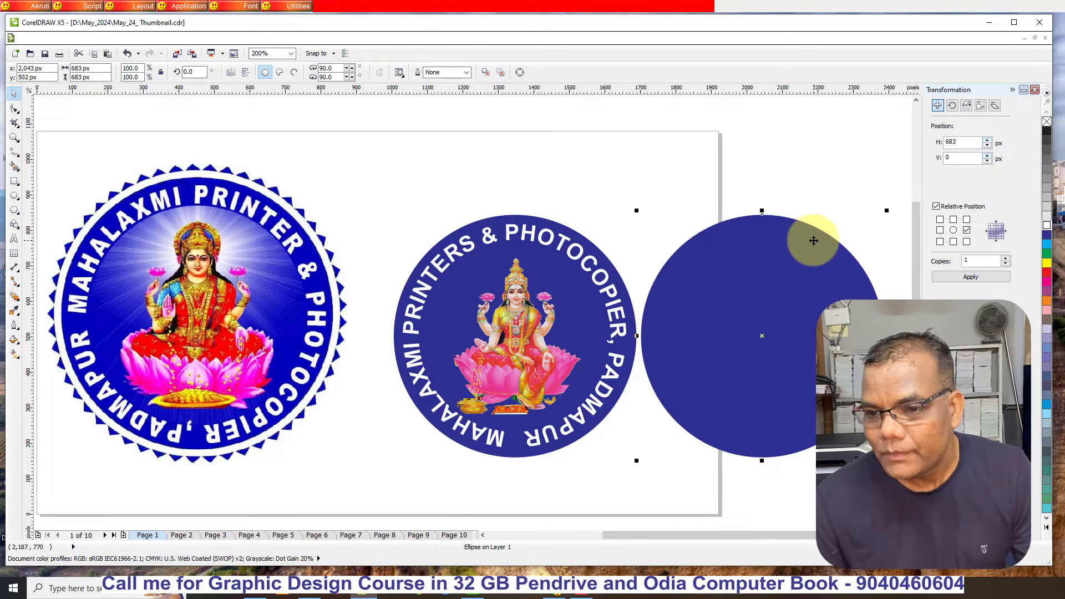
{"action": "right_click", "coordinate": [1047, 238]}
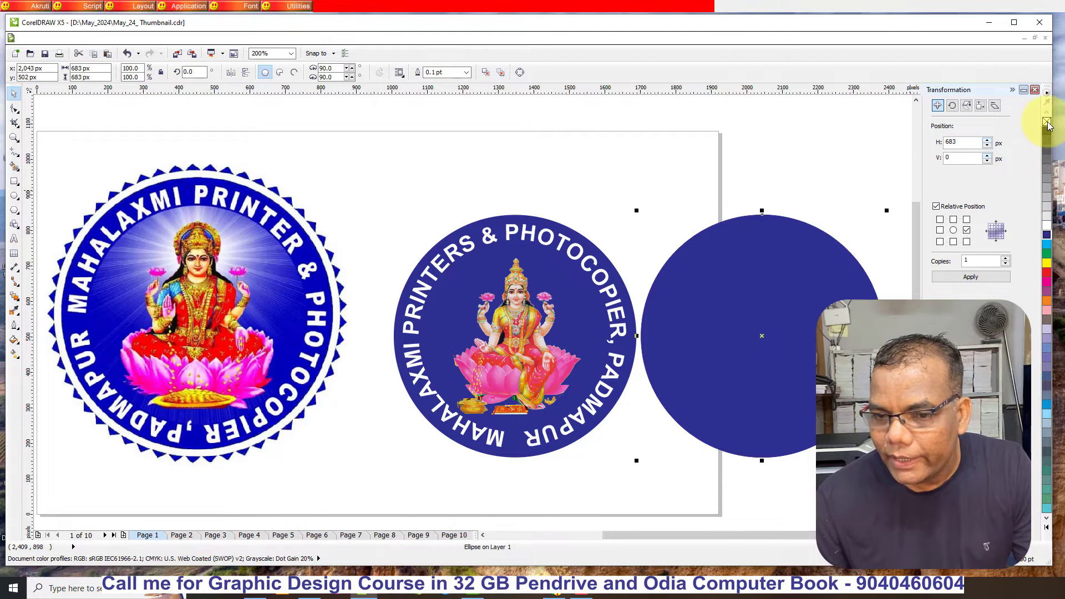
{"action": "left_click", "coordinate": [1047, 122]}
{"action": "left_click", "coordinate": [697, 267]}
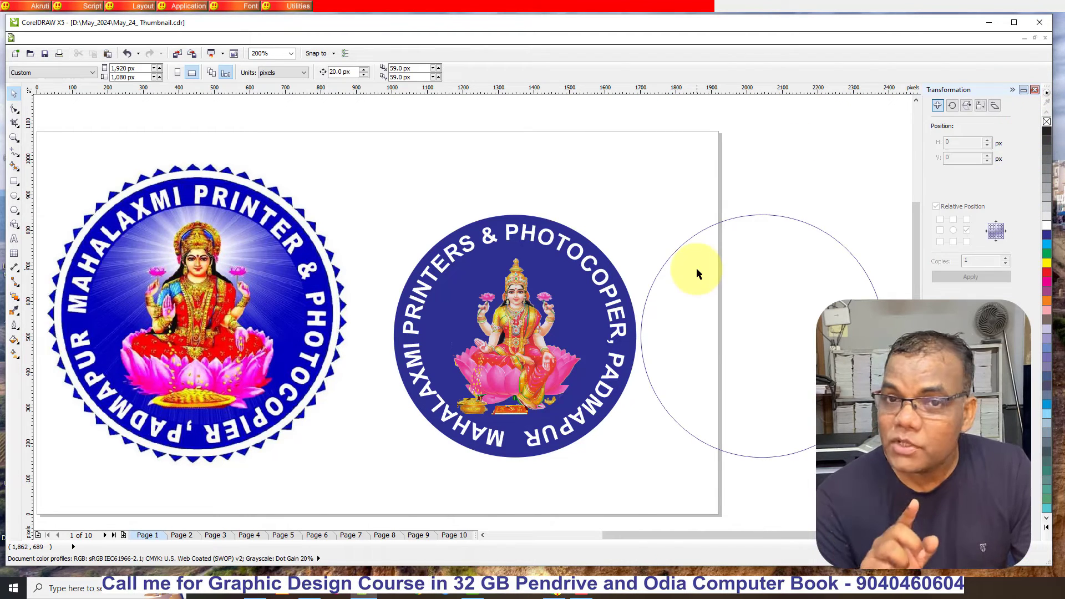
- Move the outlined circle off the page and enlarge it about its centre to about 725 px across
{"action": "scroll", "coordinate": [519, 171], "scroll_direction": "down", "scroll_amount": 1}
{"action": "scroll", "coordinate": [720, 194], "scroll_direction": "up", "scroll_amount": 1}
{"action": "left_click_drag", "start_coordinate": [548, 295], "coordinate": [635, 302]}
{"action": "scroll", "coordinate": [756, 290], "scroll_direction": "down", "scroll_amount": 1}
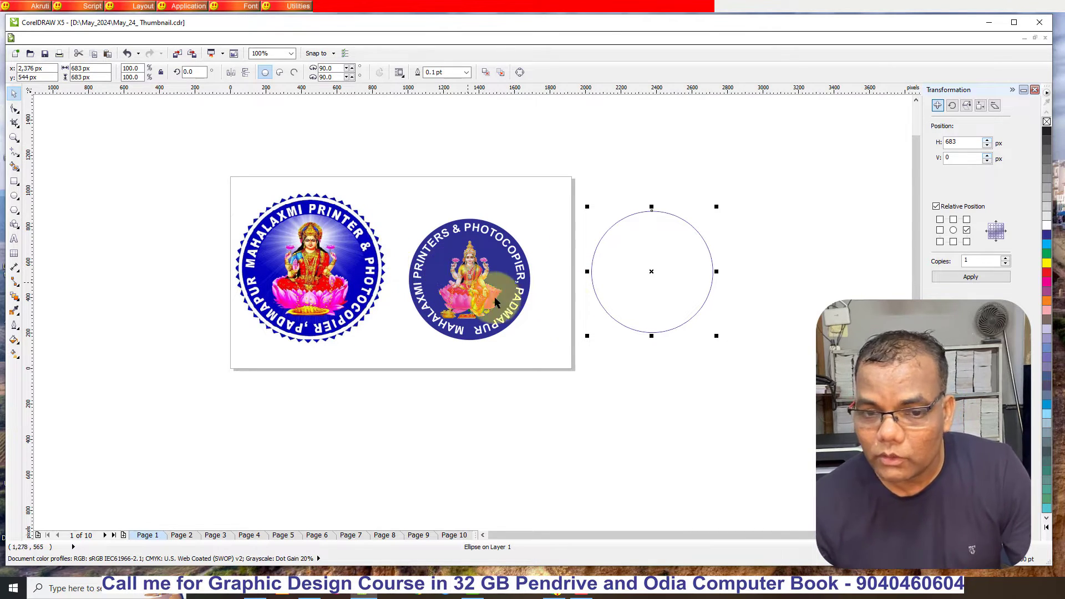
{"action": "scroll", "coordinate": [776, 280], "scroll_direction": "up", "scroll_amount": 2}
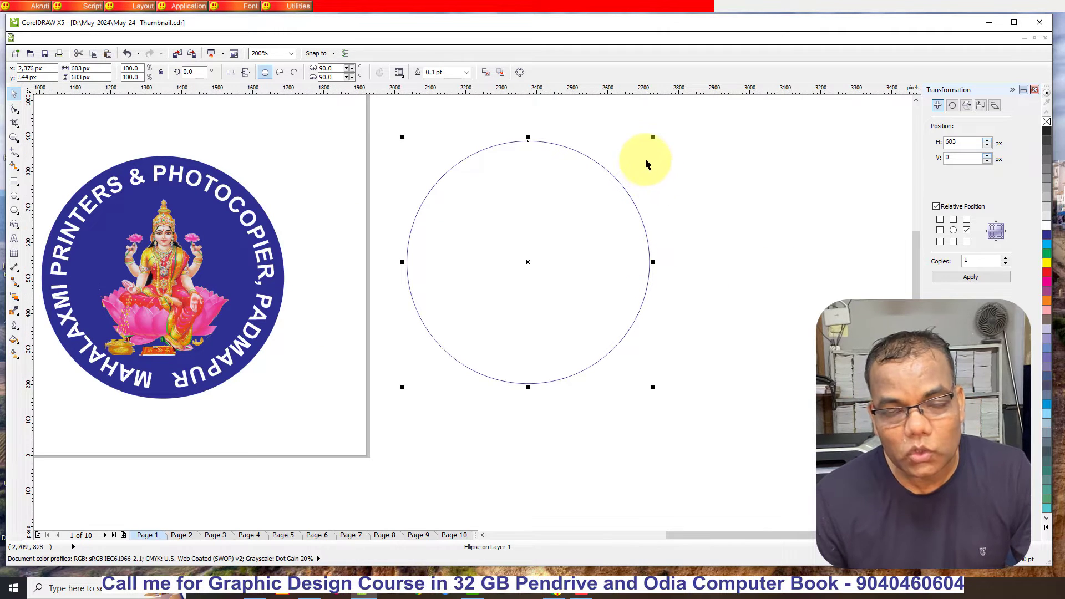
{"action": "left_click_drag", "start_coordinate": [653, 137], "coordinate": [666, 132]}
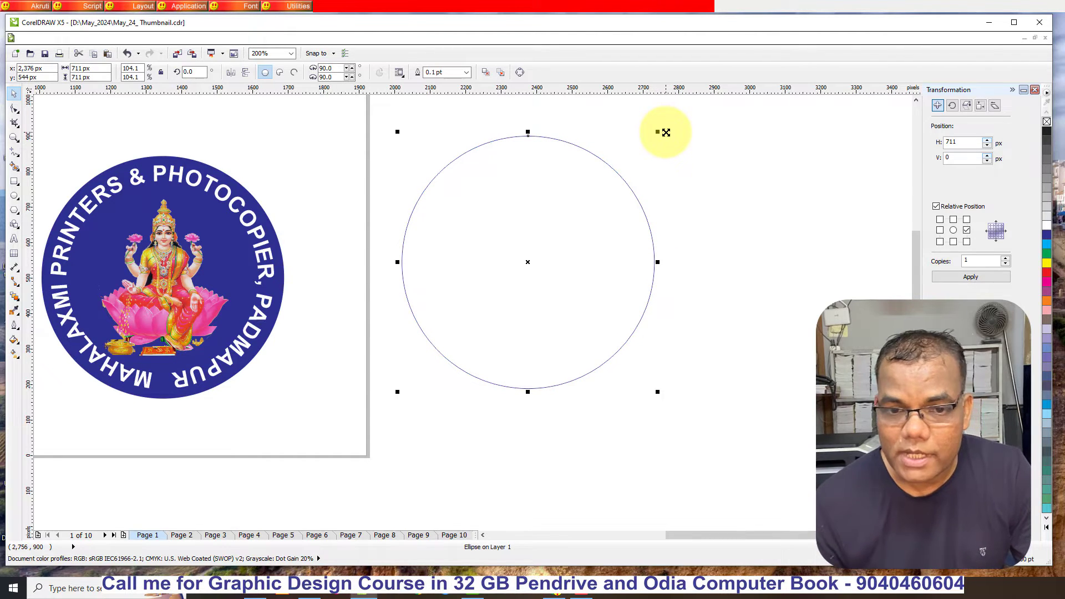
{"action": "left_click_drag", "start_coordinate": [658, 132], "coordinate": [664, 131]}
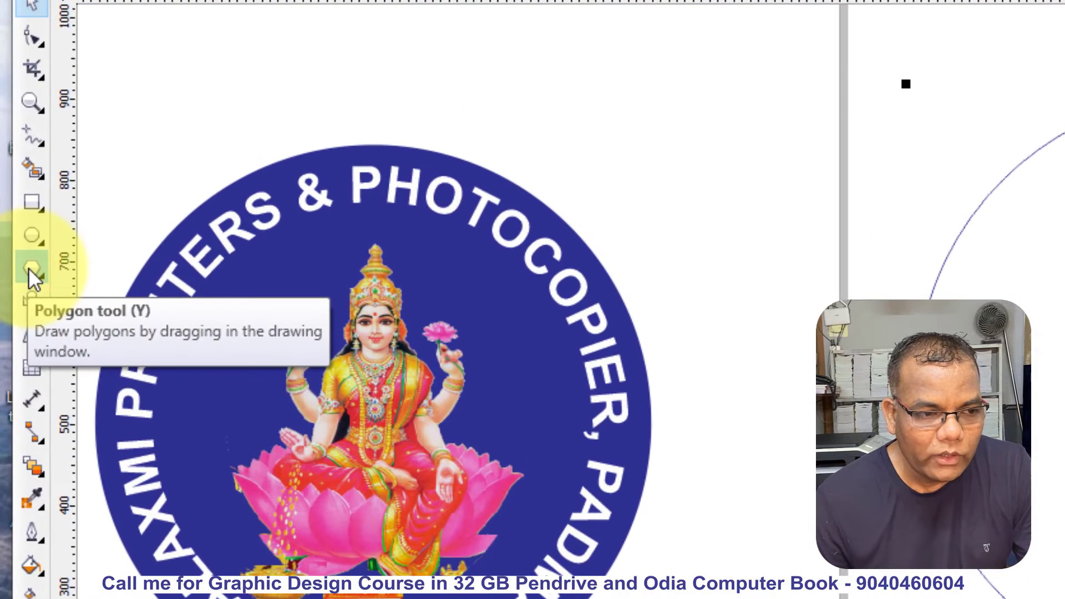
- Draw a small polygon near the outlined circle and set its number of sides to 3, about 26 by 22 px
{"action": "left_click", "coordinate": [31, 270]}
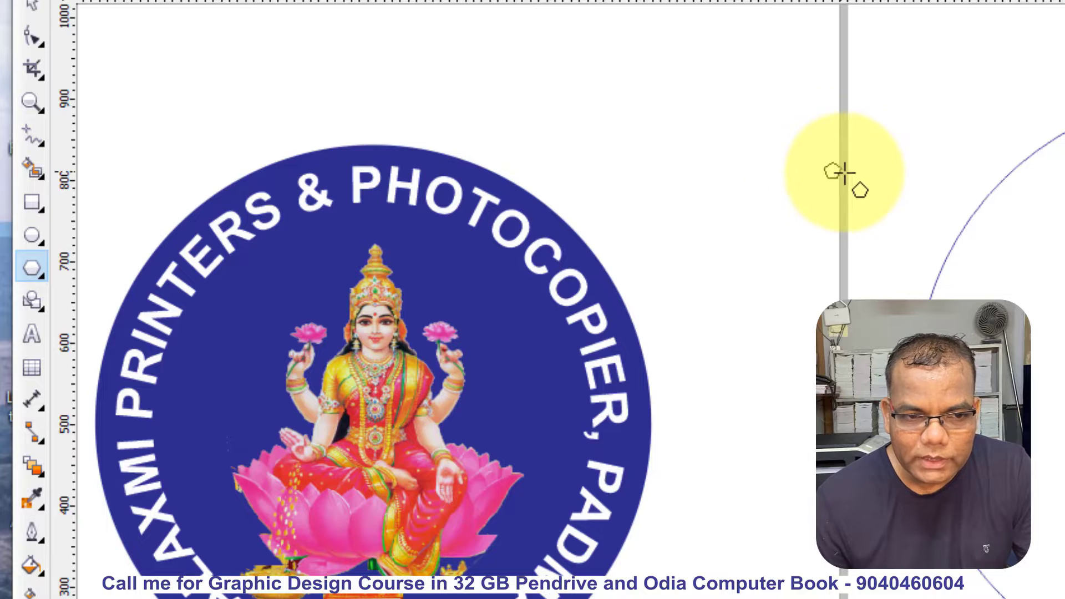
{"action": "left_click_drag", "start_coordinate": [825, 163], "coordinate": [848, 175]}
{"action": "left_click", "coordinate": [33, 6]}
{"action": "scroll", "coordinate": [953, 131], "scroll_direction": "up", "scroll_amount": 1}
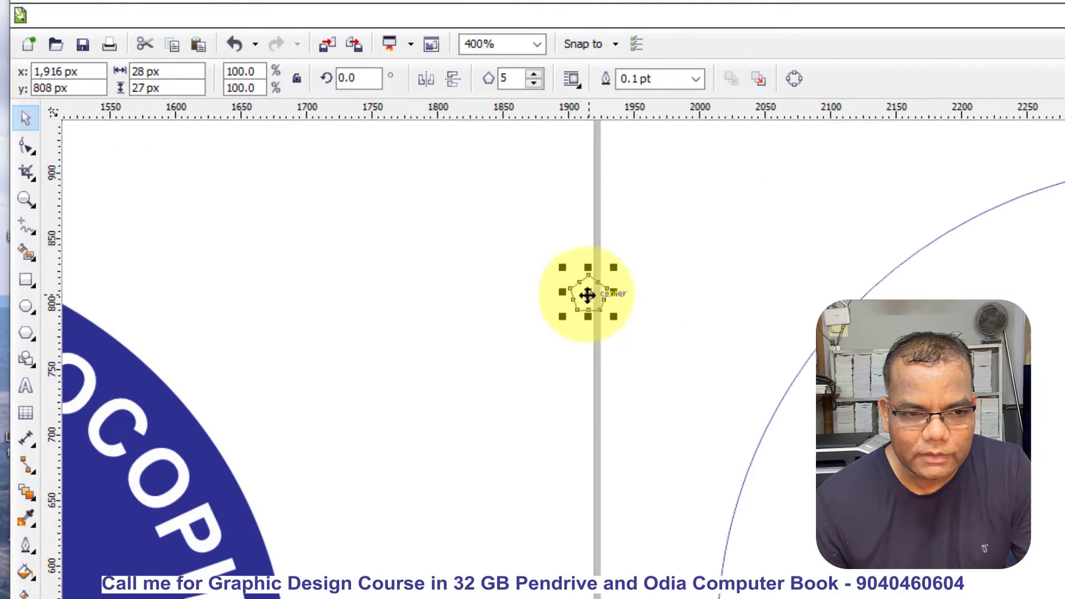
{"action": "left_click_drag", "start_coordinate": [588, 295], "coordinate": [772, 236]}
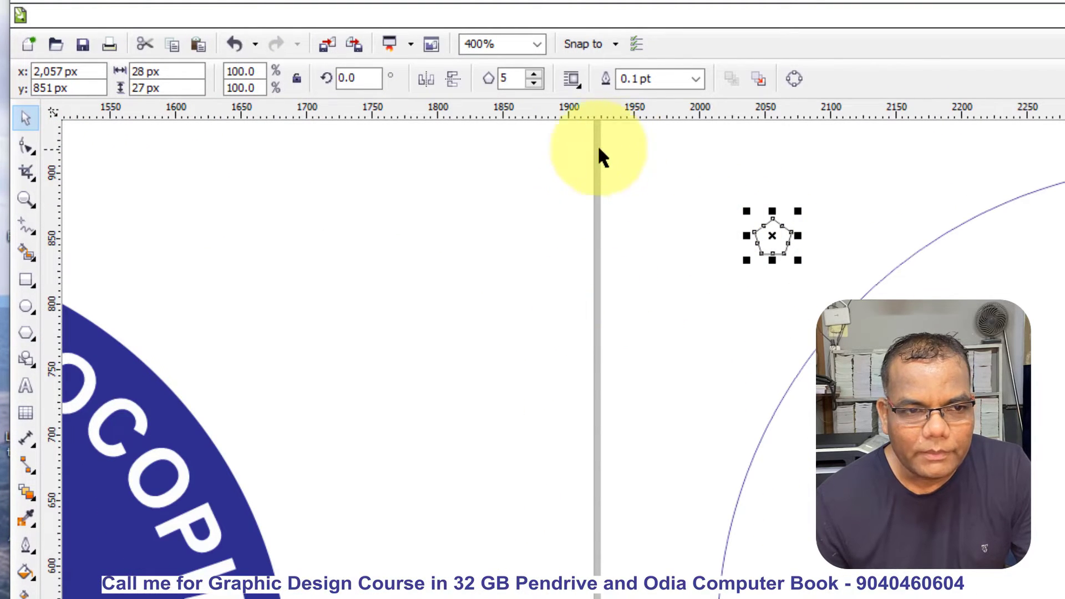
{"action": "left_click", "coordinate": [534, 83]}
{"action": "left_click", "coordinate": [534, 84]}
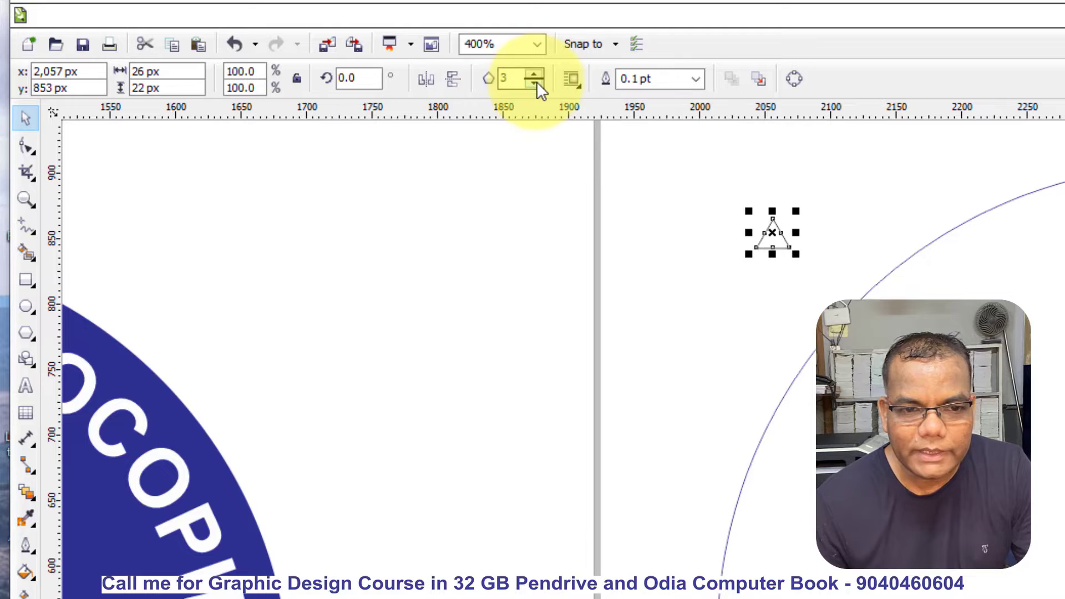
{"action": "left_click", "coordinate": [697, 311]}
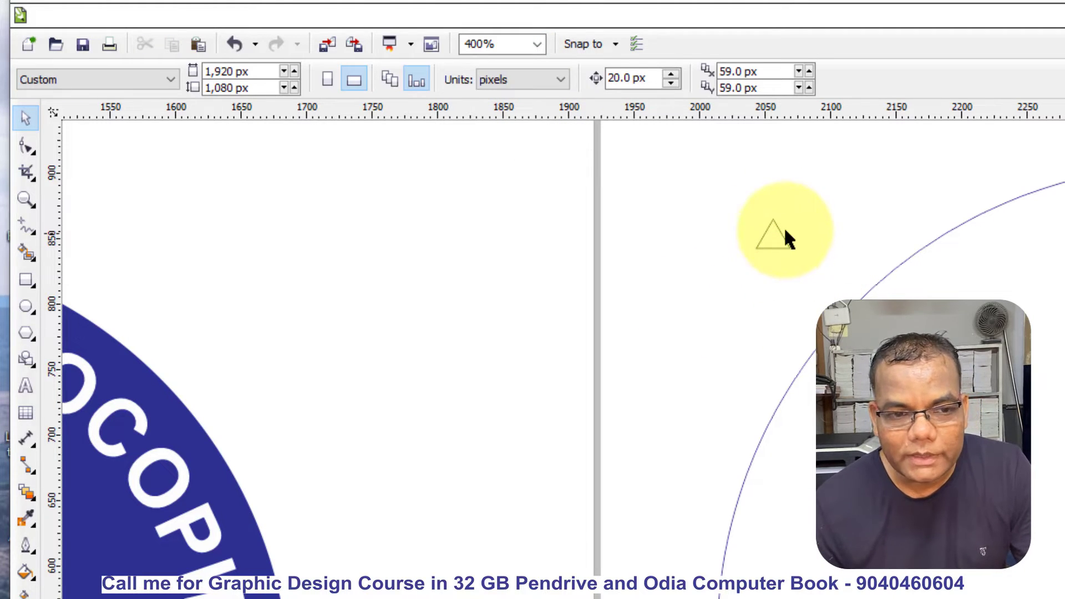
- Widen the small triangle about its centre to about 45 px and place it at the top edge of the sample logo
{"action": "scroll", "coordinate": [775, 238], "scroll_direction": "up", "scroll_amount": 2}
{"action": "left_click", "coordinate": [802, 238]}
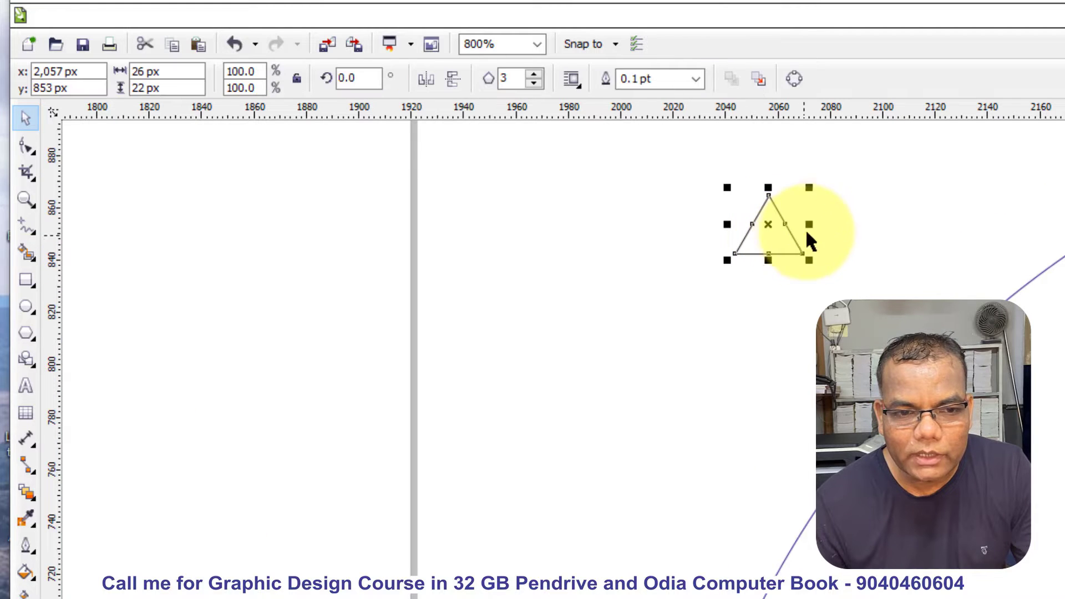
{"action": "left_click_drag", "start_coordinate": [812, 227], "coordinate": [837, 228]}
{"action": "scroll", "coordinate": [908, 233], "scroll_direction": "down", "scroll_amount": 2}
{"action": "scroll", "coordinate": [908, 233], "scroll_direction": "down", "scroll_amount": 2}
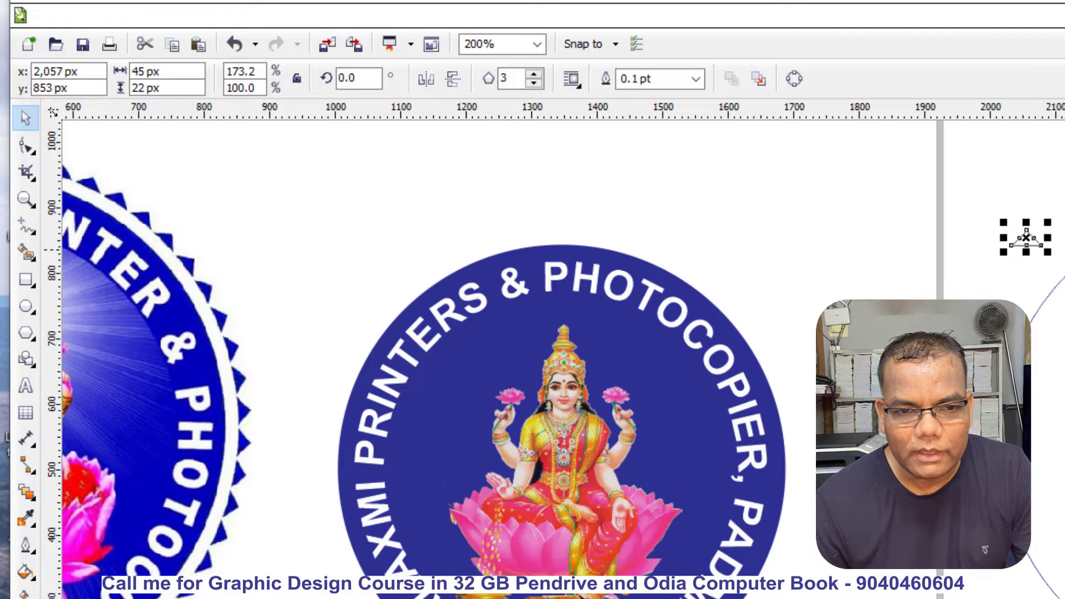
{"action": "scroll", "coordinate": [1026, 237], "scroll_direction": "down", "scroll_amount": 2}
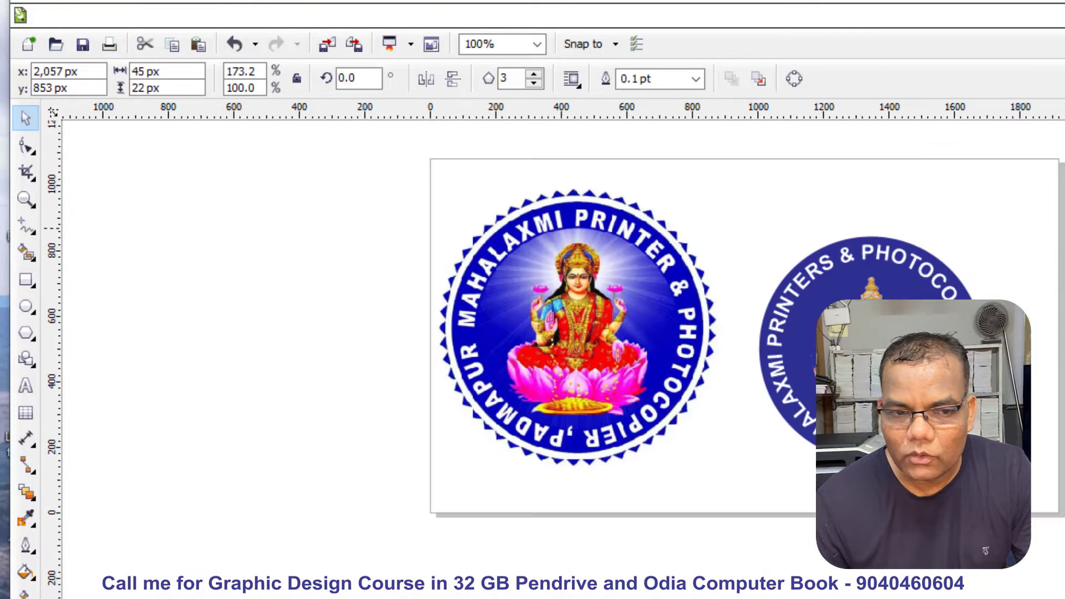
{"action": "scroll", "coordinate": [818, 238], "scroll_direction": "up", "scroll_amount": 2}
{"action": "key", "text": "Escape"}
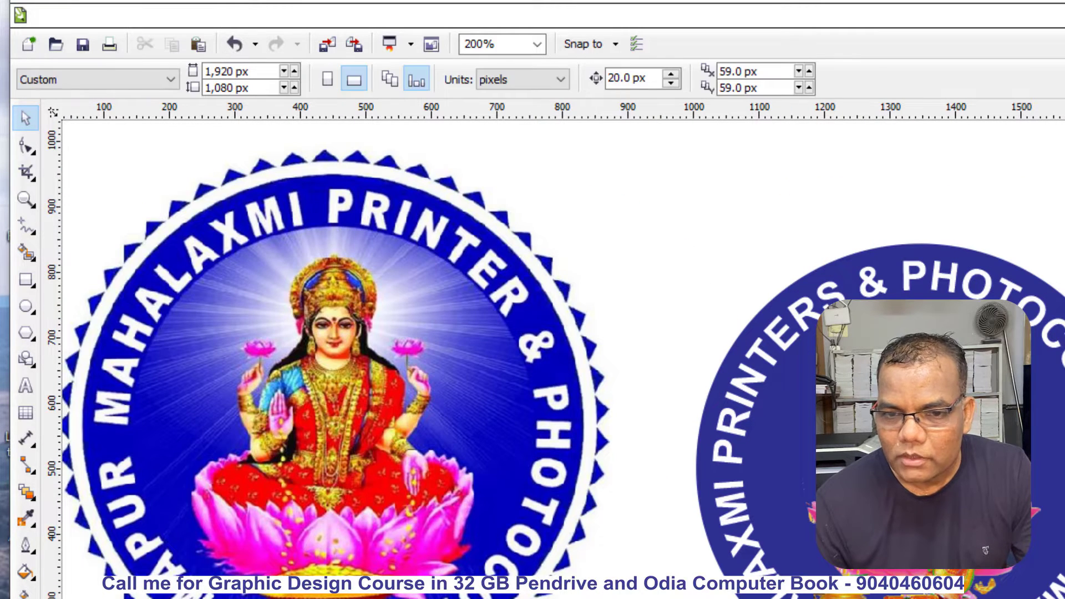
- Position the triangle over the sample logo's top tooth and resize it to match, about 41 by 20 px
{"action": "left_click", "coordinate": [333, 147]}
{"action": "scroll", "coordinate": [322, 144], "scroll_direction": "up", "scroll_amount": 3}
{"action": "scroll", "coordinate": [425, 266], "scroll_direction": "down", "scroll_amount": 1}
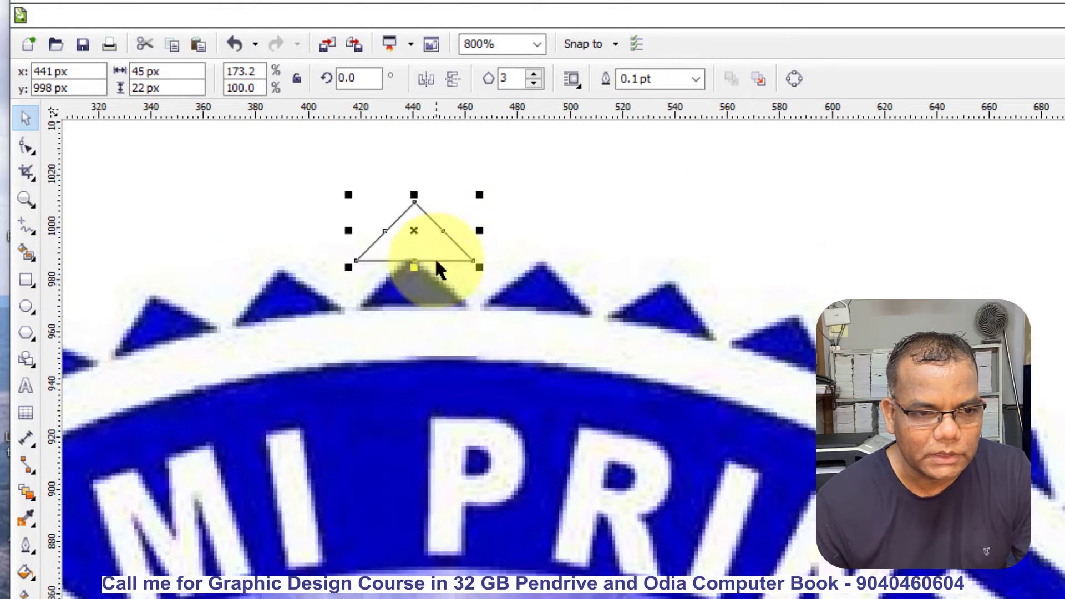
{"action": "left_click_drag", "start_coordinate": [435, 243], "coordinate": [453, 289]}
{"action": "scroll", "coordinate": [454, 289], "scroll_direction": "up", "scroll_amount": 1}
{"action": "left_click_drag", "start_coordinate": [513, 256], "coordinate": [493, 255]}
{"action": "left_click_drag", "start_coordinate": [378, 190], "coordinate": [378, 201]}
{"action": "scroll", "coordinate": [377, 202], "scroll_direction": "down", "scroll_amount": 2}
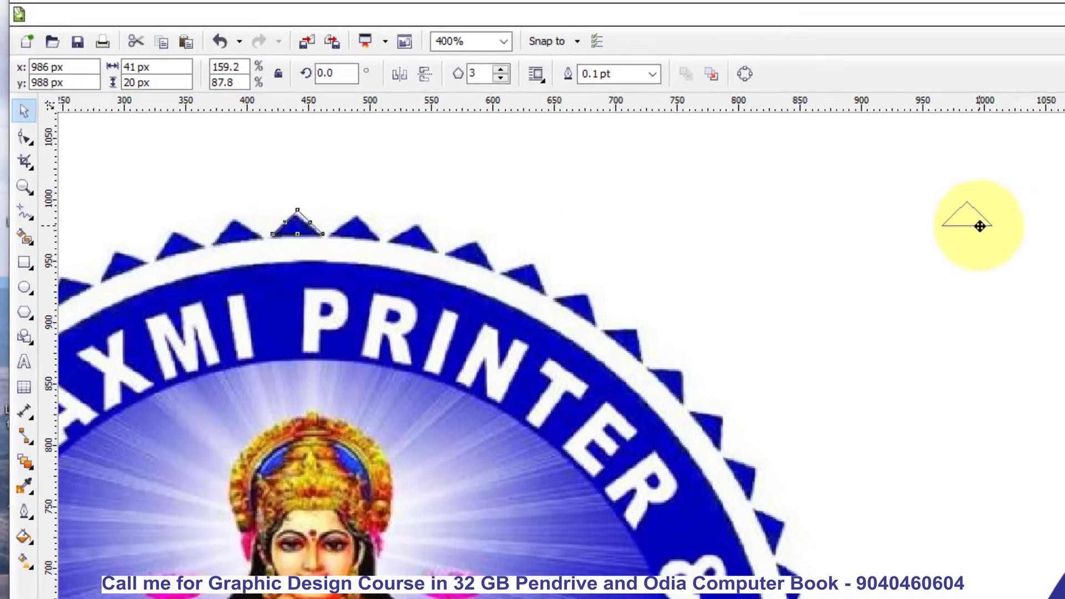
- Move the resized triangle from the sample logo to just above the top of the outlined circle
{"action": "left_click_drag", "start_coordinate": [475, 161], "coordinate": [744, 294]}
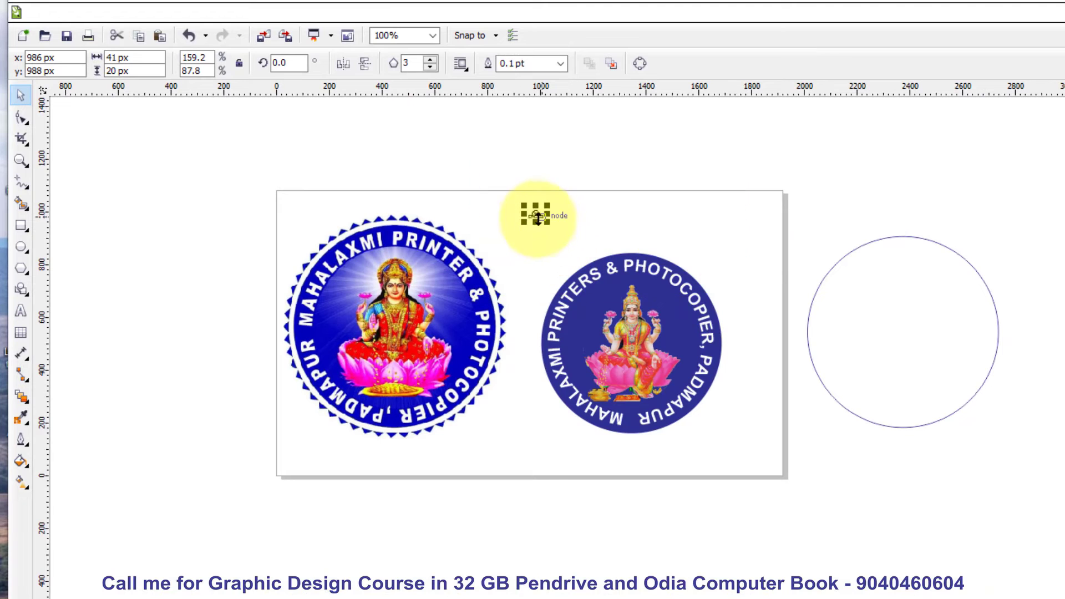
{"action": "left_click_drag", "start_coordinate": [536, 216], "coordinate": [906, 235]}
{"action": "scroll", "coordinate": [906, 235], "scroll_direction": "up", "scroll_amount": 4}
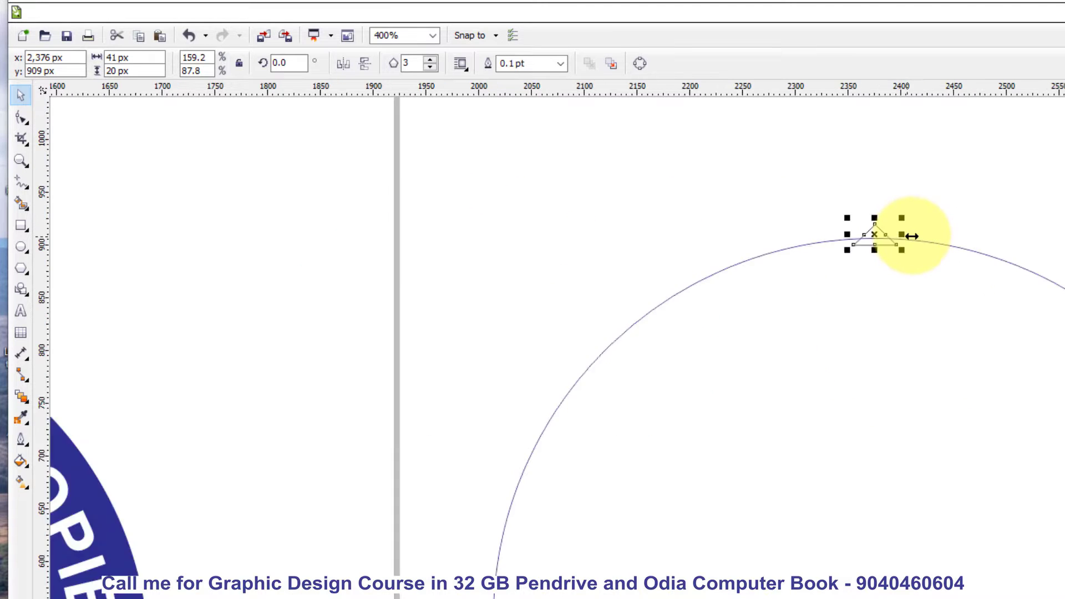
{"action": "left_click_drag", "start_coordinate": [781, 229], "coordinate": [845, 173]}
{"action": "scroll", "coordinate": [897, 201], "scroll_direction": "down", "scroll_amount": 1}
{"action": "scroll", "coordinate": [814, 188], "scroll_direction": "down", "scroll_amount": 2}
{"action": "left_click", "coordinate": [1041, 254]}
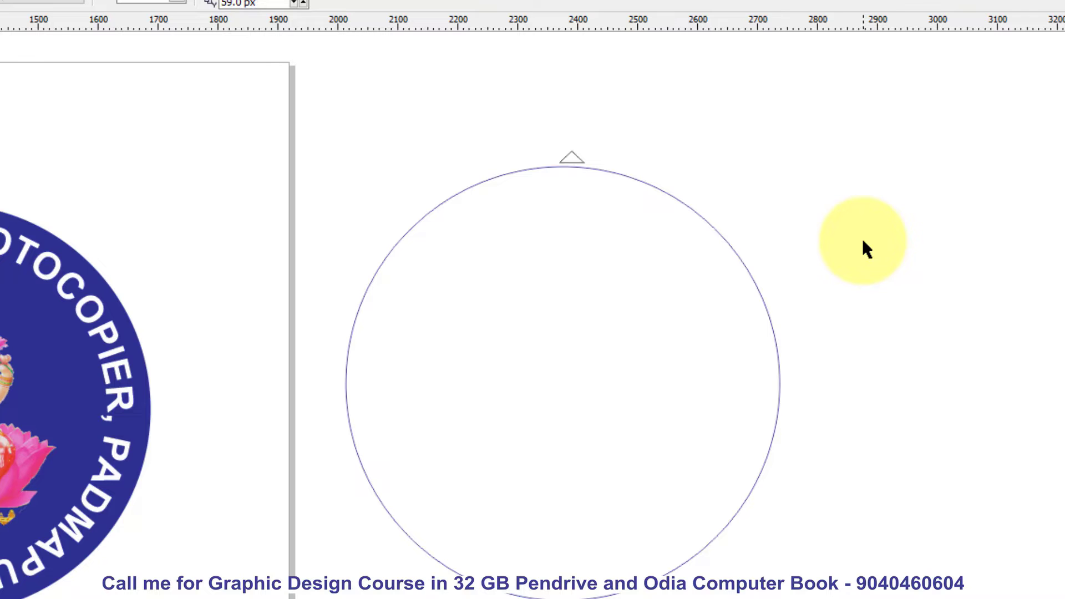
- Centre the small triangle horizontally over the outlined circle and try aligning their top edges
{"action": "left_click_drag", "start_coordinate": [318, 67], "coordinate": [890, 597]}
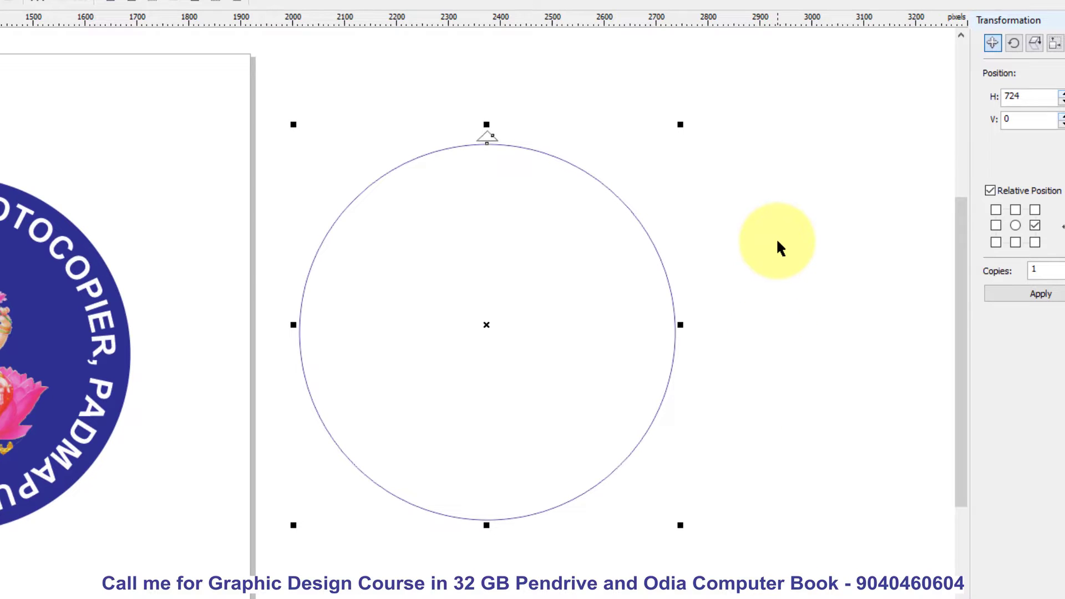
{"action": "key", "text": "t"}
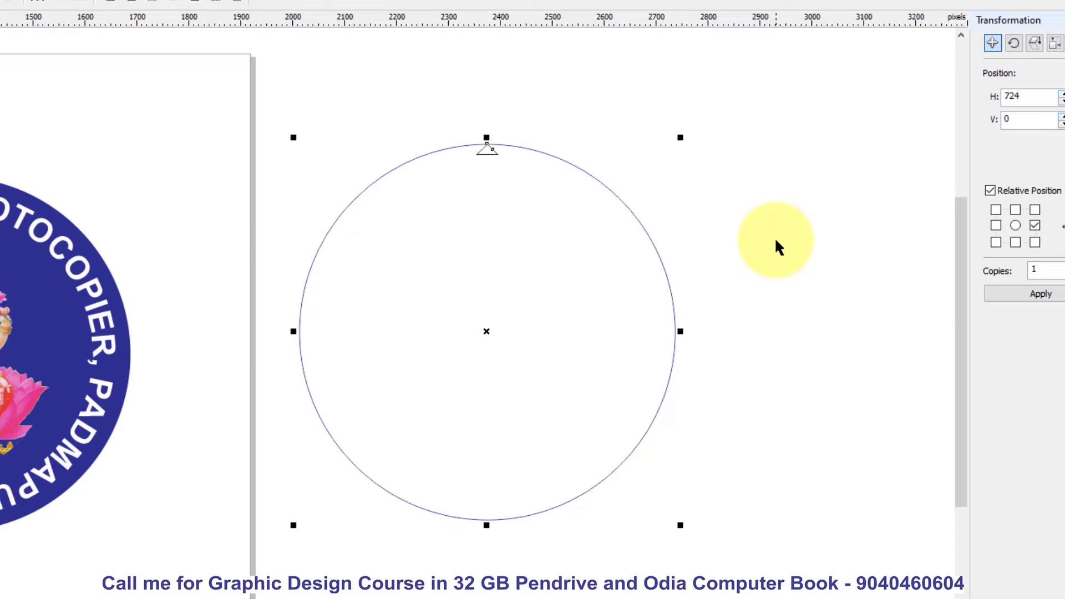
{"action": "left_click", "coordinate": [776, 241]}
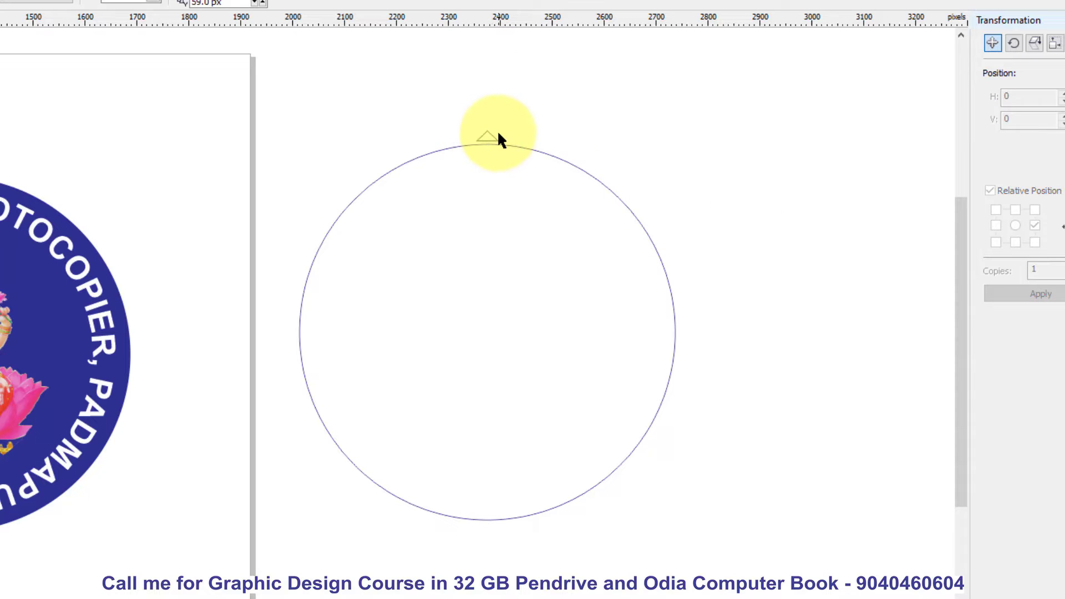
- Move the small triangle straight down until its base corners rest on the top of the outlined circle
{"action": "scroll", "coordinate": [492, 138], "scroll_direction": "up", "scroll_amount": 6}
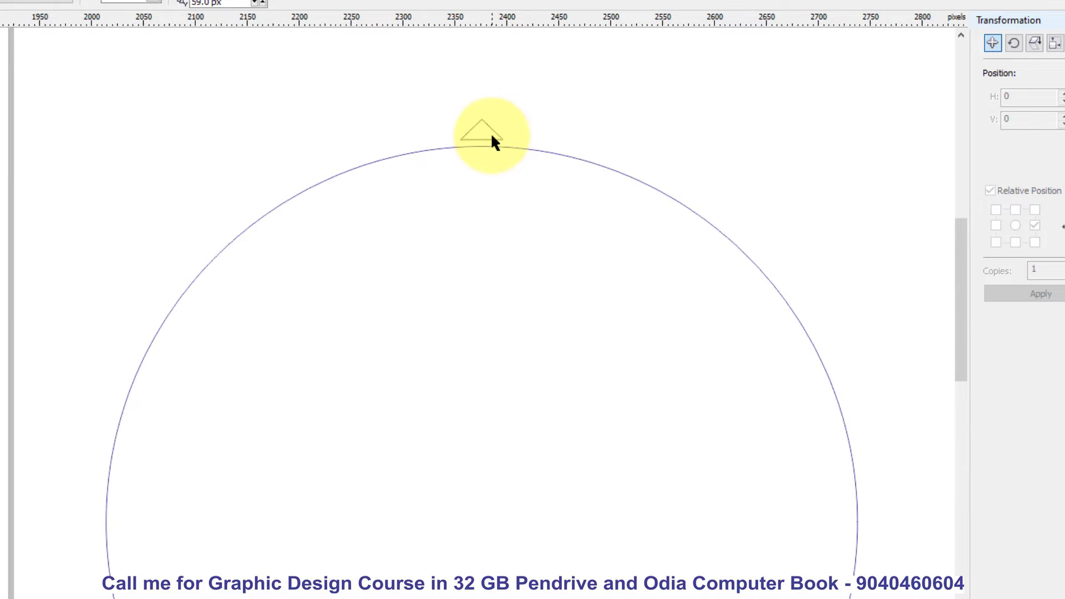
{"action": "left_click", "coordinate": [484, 165]}
{"action": "left_click_drag", "start_coordinate": [485, 164], "coordinate": [488, 226]}
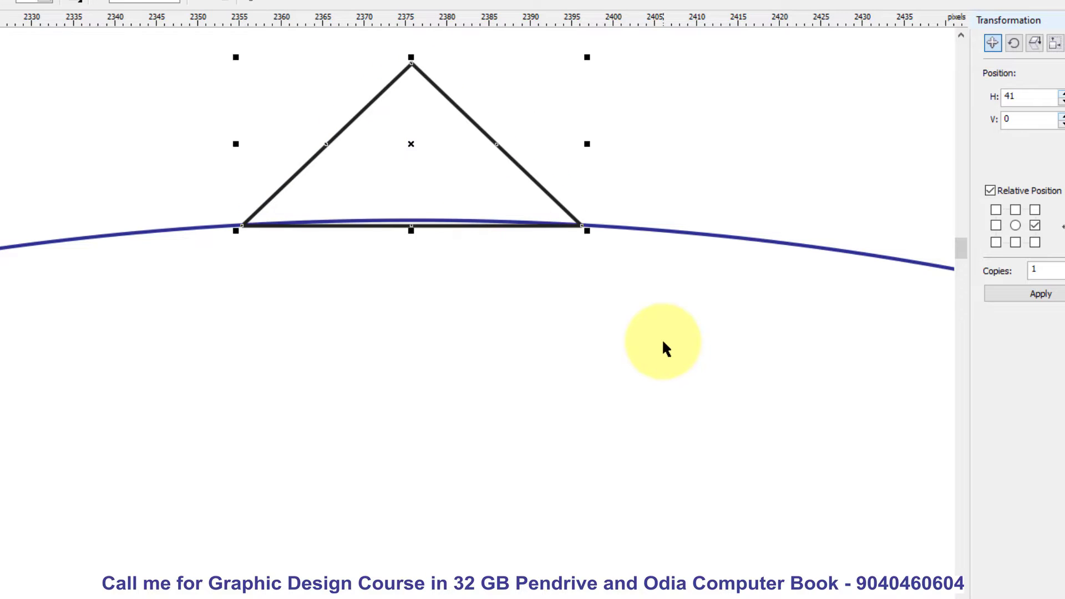
{"action": "scroll", "coordinate": [397, 175], "scroll_direction": "down", "scroll_amount": 2}
{"action": "scroll", "coordinate": [397, 175], "scroll_direction": "down", "scroll_amount": 3}
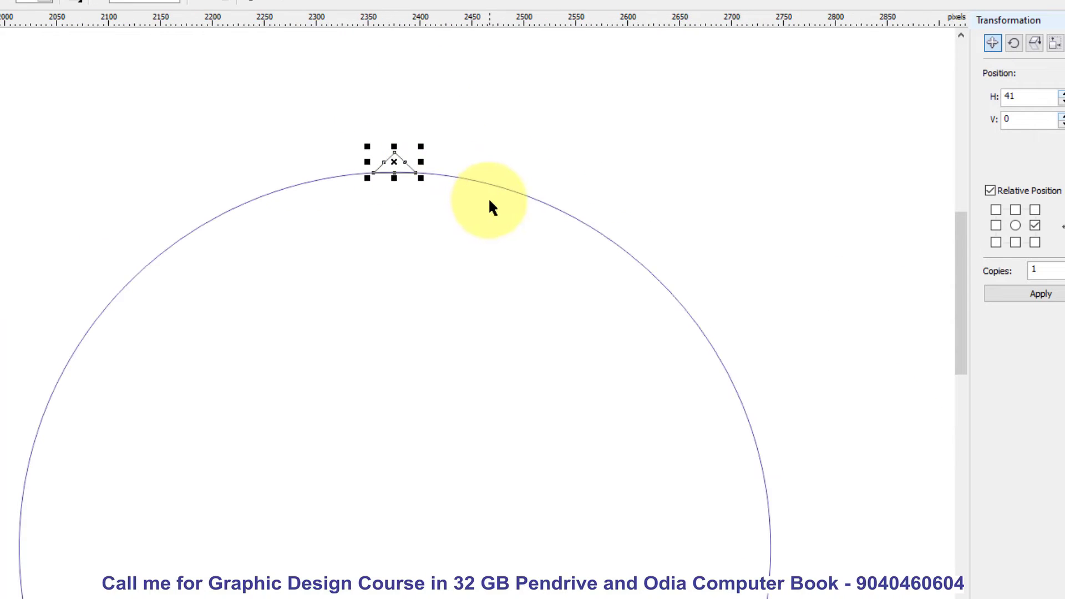
{"action": "scroll", "coordinate": [486, 194], "scroll_direction": "down", "scroll_amount": 2}
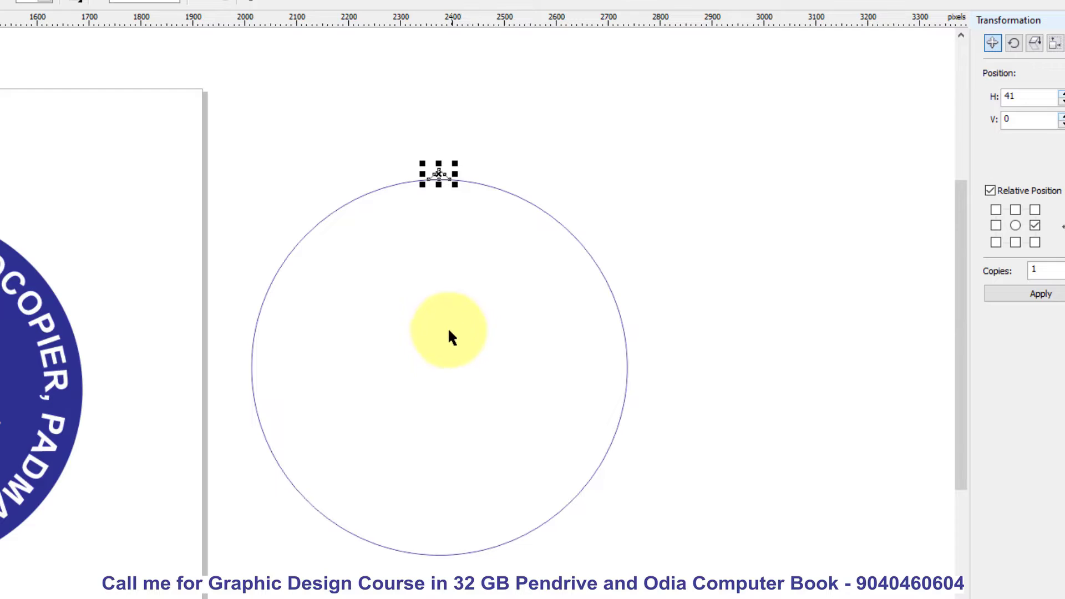
{"action": "left_click", "coordinate": [754, 295]}
{"action": "scroll", "coordinate": [457, 185], "scroll_direction": "up", "scroll_amount": 2}
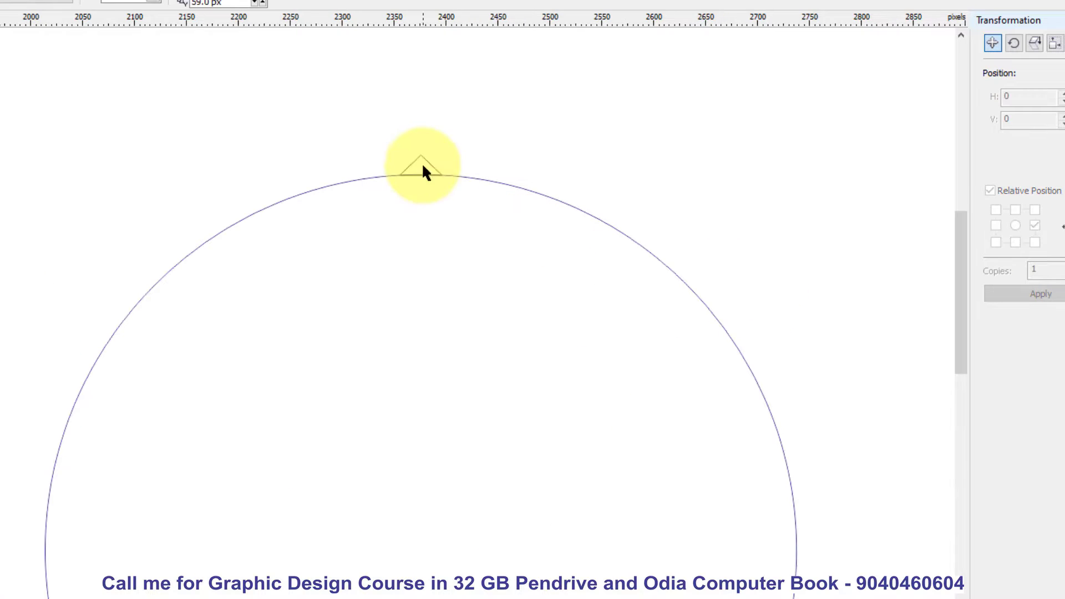
{"action": "left_click", "coordinate": [420, 164]}
{"action": "scroll", "coordinate": [494, 171], "scroll_direction": "down", "scroll_amount": 2}
{"action": "left_click", "coordinate": [465, 327]}
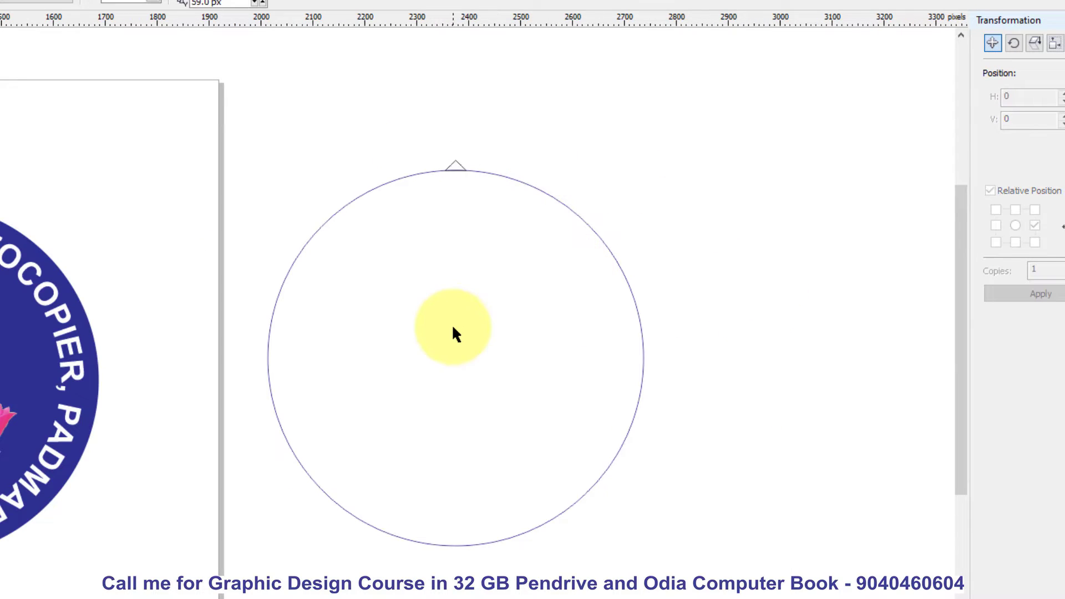
{"action": "left_click", "coordinate": [450, 344]}
{"action": "left_click_drag", "start_coordinate": [423, 120], "coordinate": [708, 219]}
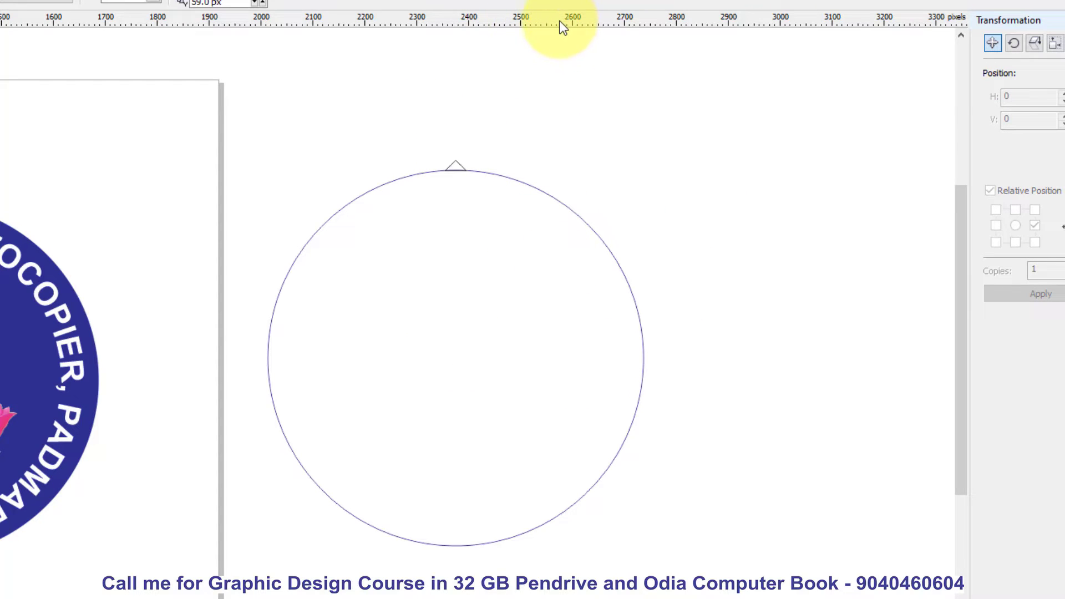
- Add a horizontal guideline and place it through the centre of the outlined circle
{"action": "left_click_drag", "start_coordinate": [557, 20], "coordinate": [582, 209]}
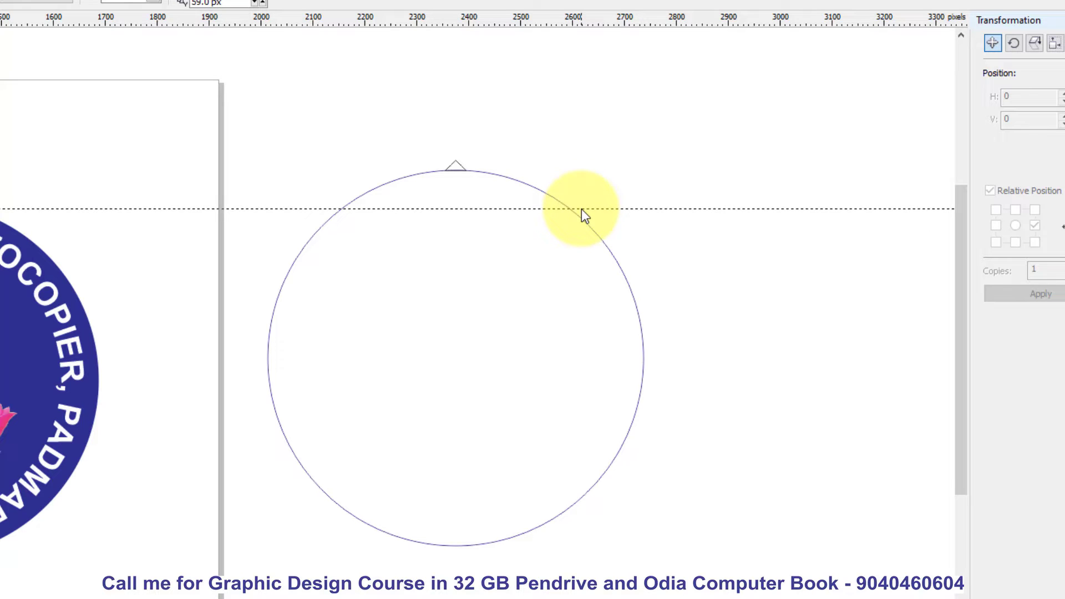
{"action": "left_click", "coordinate": [591, 293]}
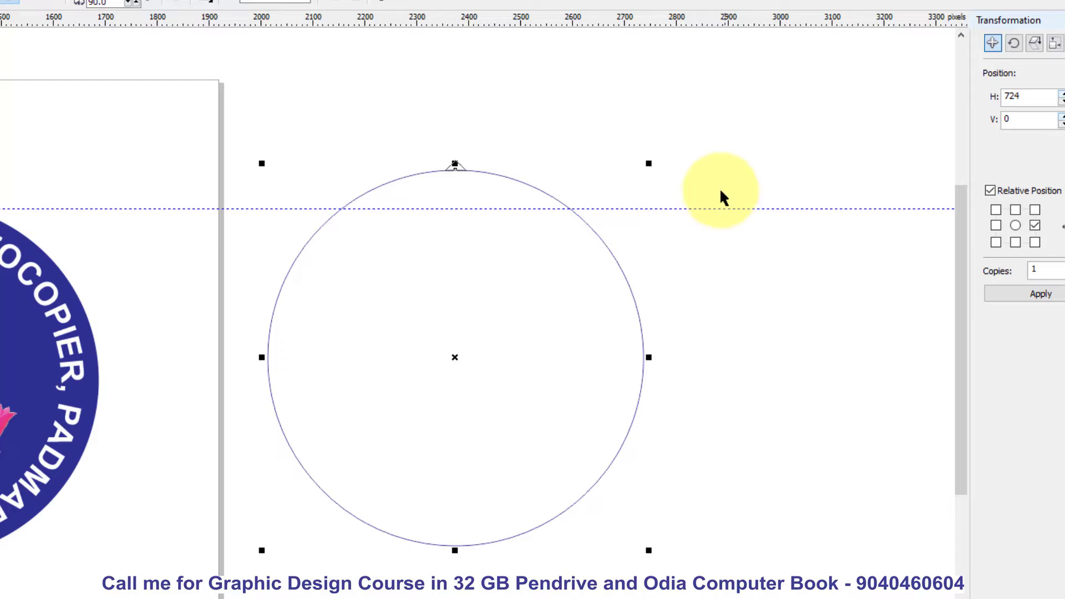
{"action": "left_click_drag", "start_coordinate": [719, 208], "coordinate": [735, 356]}
{"action": "left_click", "coordinate": [618, 401]}
{"action": "scroll", "coordinate": [444, 355], "scroll_direction": "up", "scroll_amount": 2}
{"action": "scroll", "coordinate": [478, 349], "scroll_direction": "down", "scroll_amount": 2}
{"action": "left_click", "coordinate": [775, 462]}
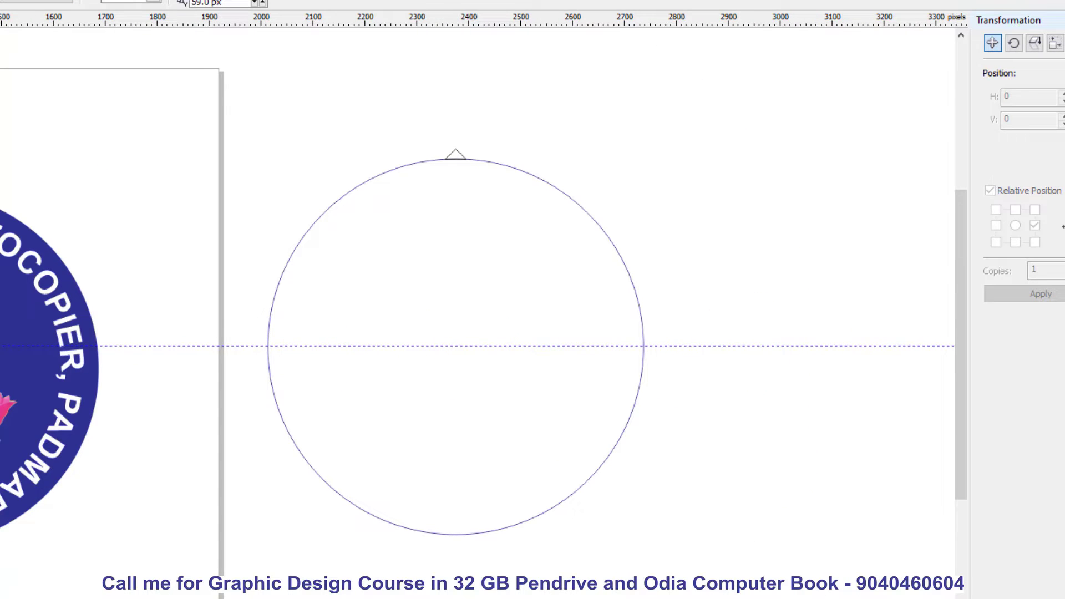
- Add a vertical guideline through the centre of the outlined circle and line it up with the circle's centre mark
{"action": "left_click_drag", "start_coordinate": [0, 288], "coordinate": [454, 307]}
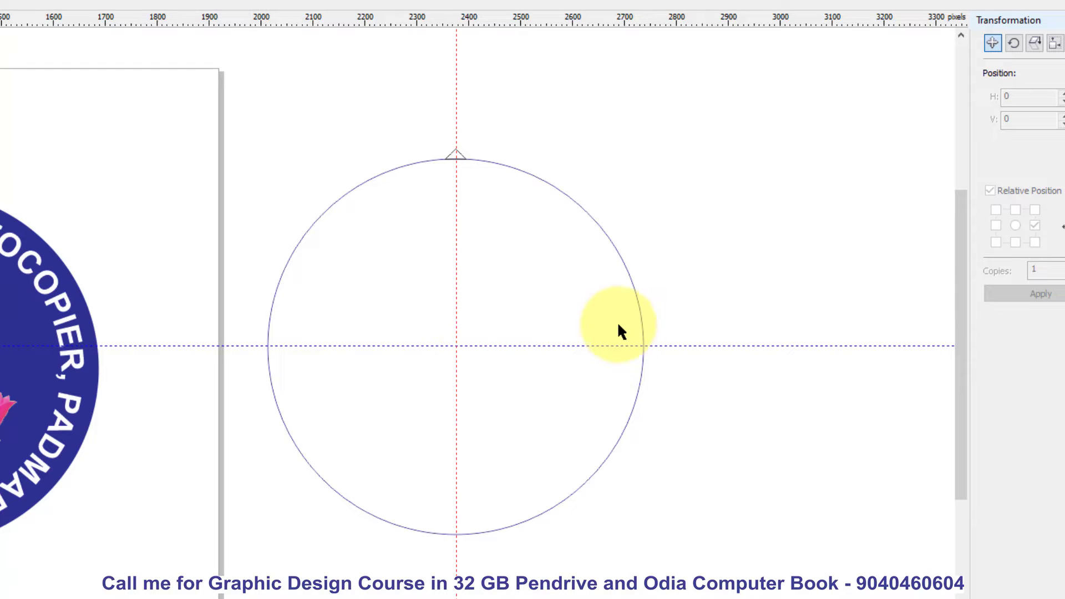
{"action": "left_click", "coordinate": [597, 283]}
{"action": "scroll", "coordinate": [488, 374], "scroll_direction": "up", "scroll_amount": 4}
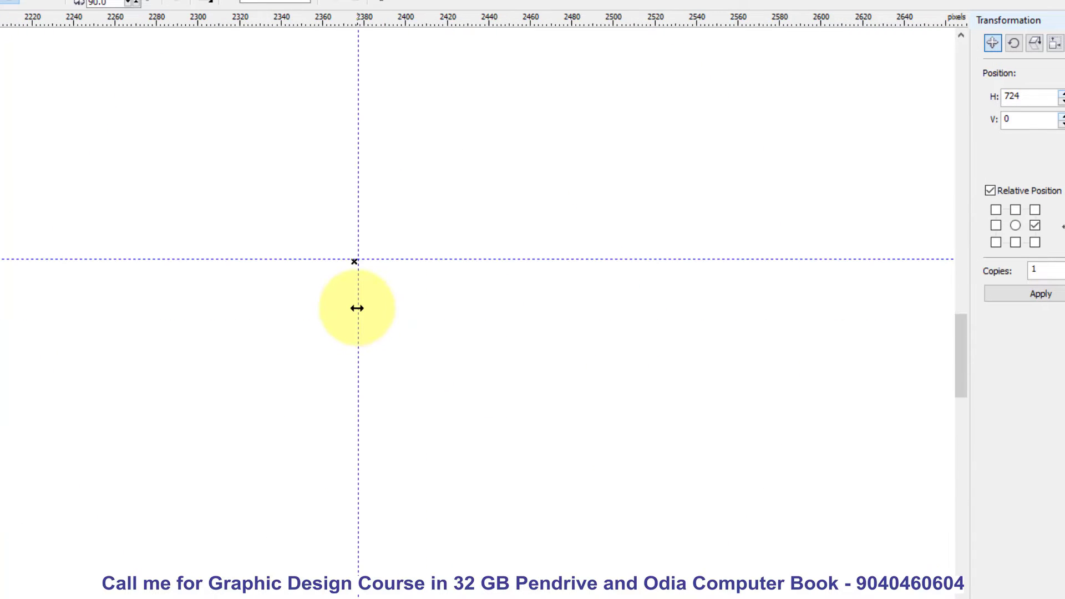
{"action": "left_click", "coordinate": [355, 307]}
{"action": "scroll", "coordinate": [469, 301], "scroll_direction": "down", "scroll_amount": 6}
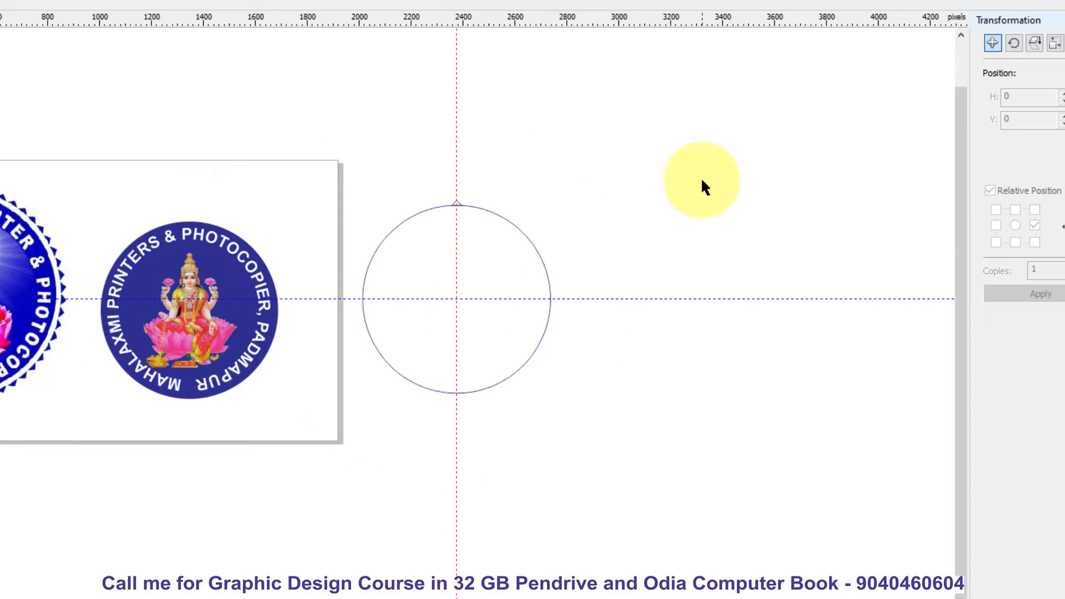
{"action": "left_click", "coordinate": [702, 186]}
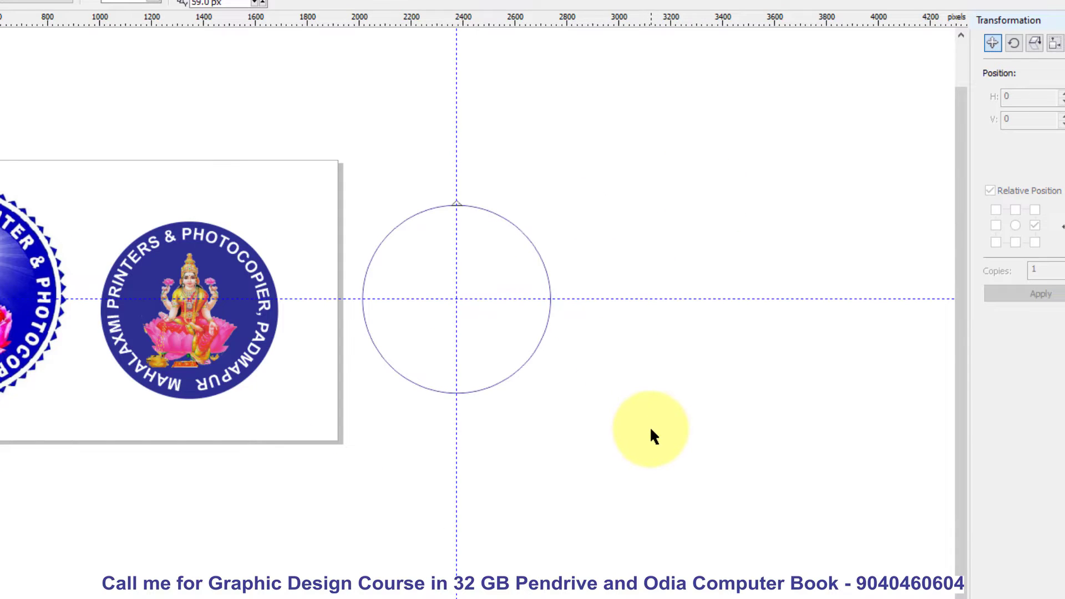
- Move the small triangle's rotation centre to the guideline intersection at the centre of the outlined circle
{"action": "scroll", "coordinate": [471, 211], "scroll_direction": "up", "scroll_amount": 2}
{"action": "scroll", "coordinate": [469, 210], "scroll_direction": "up", "scroll_amount": 2}
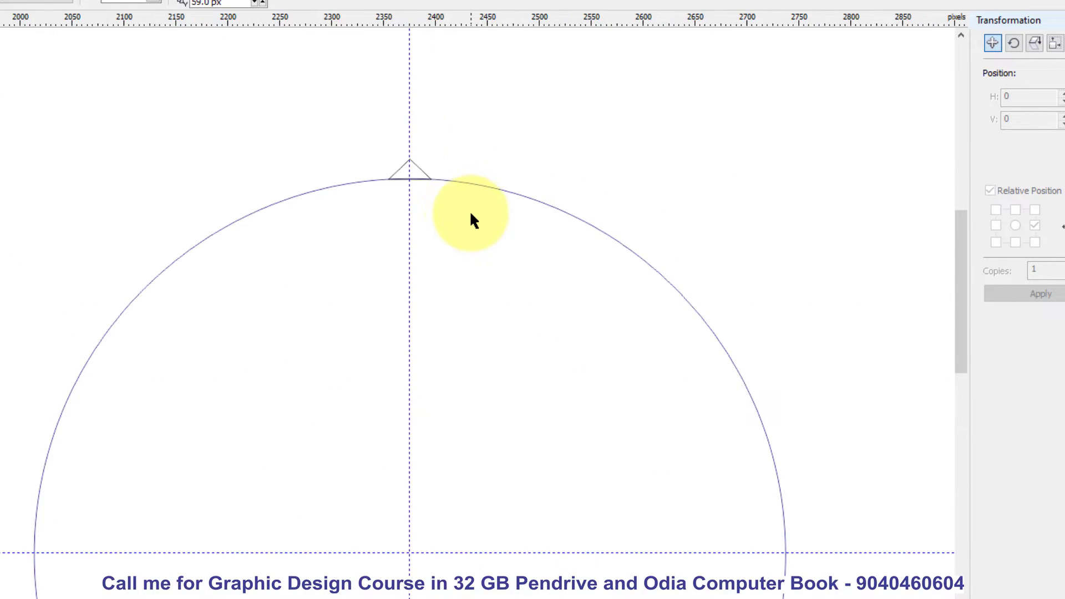
{"action": "scroll", "coordinate": [458, 205], "scroll_direction": "down", "scroll_amount": 2}
{"action": "left_click_drag", "start_coordinate": [395, 153], "coordinate": [448, 195]}
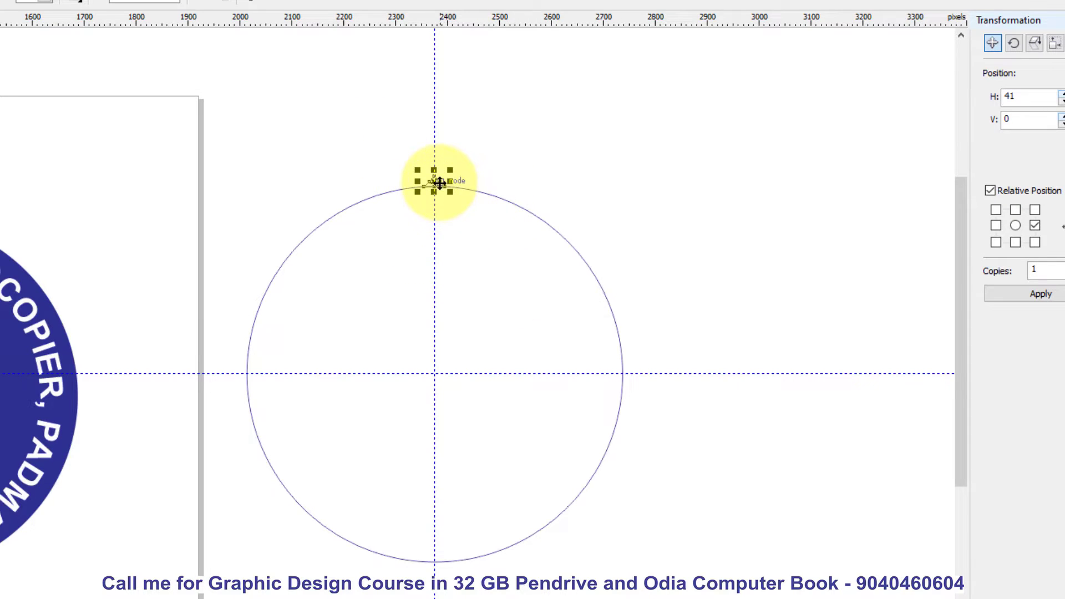
{"action": "scroll", "coordinate": [440, 183], "scroll_direction": "up", "scroll_amount": 3}
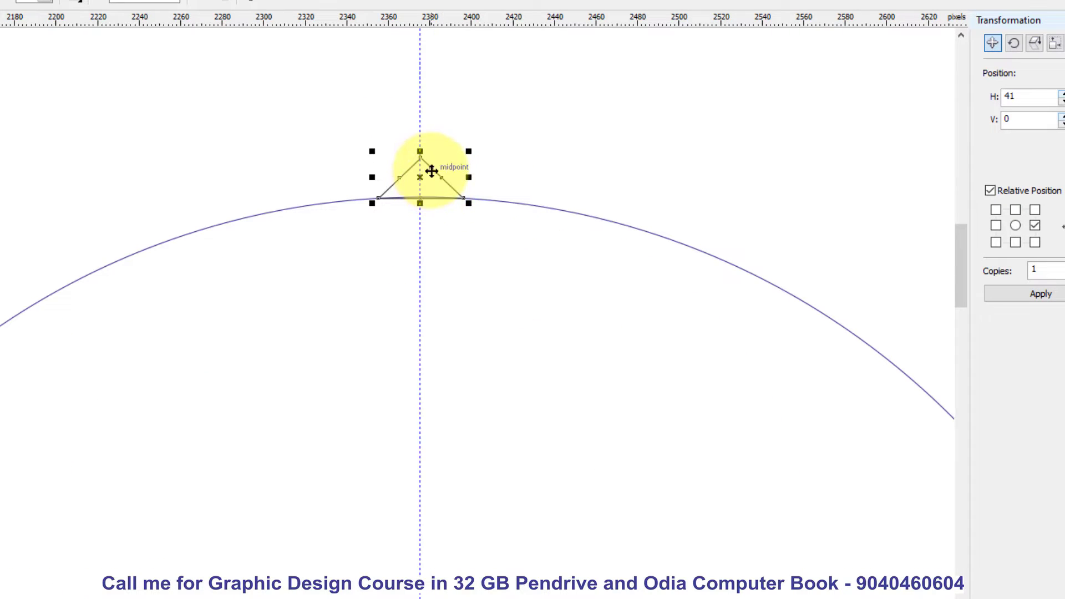
{"action": "left_click", "coordinate": [434, 169]}
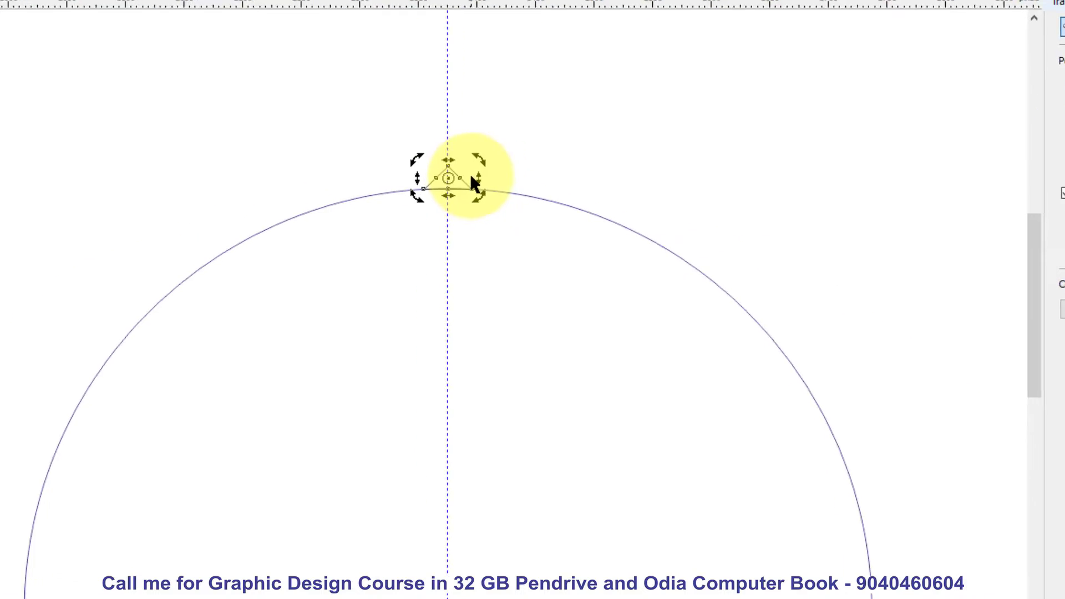
{"action": "mouse_move", "coordinate": [487, 184]}
{"action": "left_mouse_down"}
{"action": "mouse_move", "coordinate": [527, 167]}
{"action": "mouse_move", "coordinate": [530, 422]}
{"action": "mouse_move", "coordinate": [520, 474]}
{"action": "left_mouse_up"}
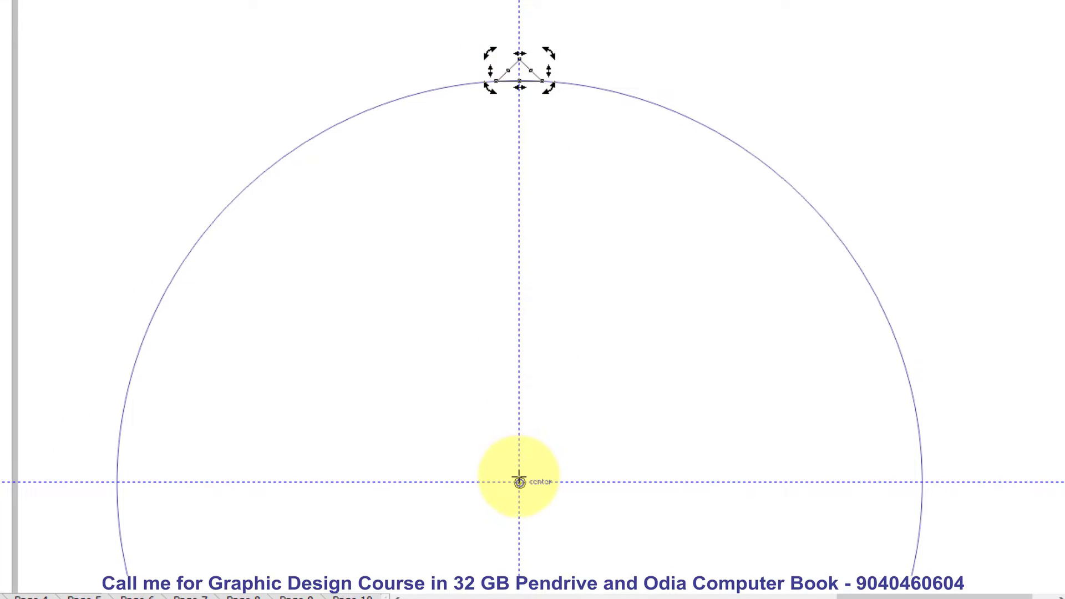
{"action": "left_click", "coordinate": [984, 261]}
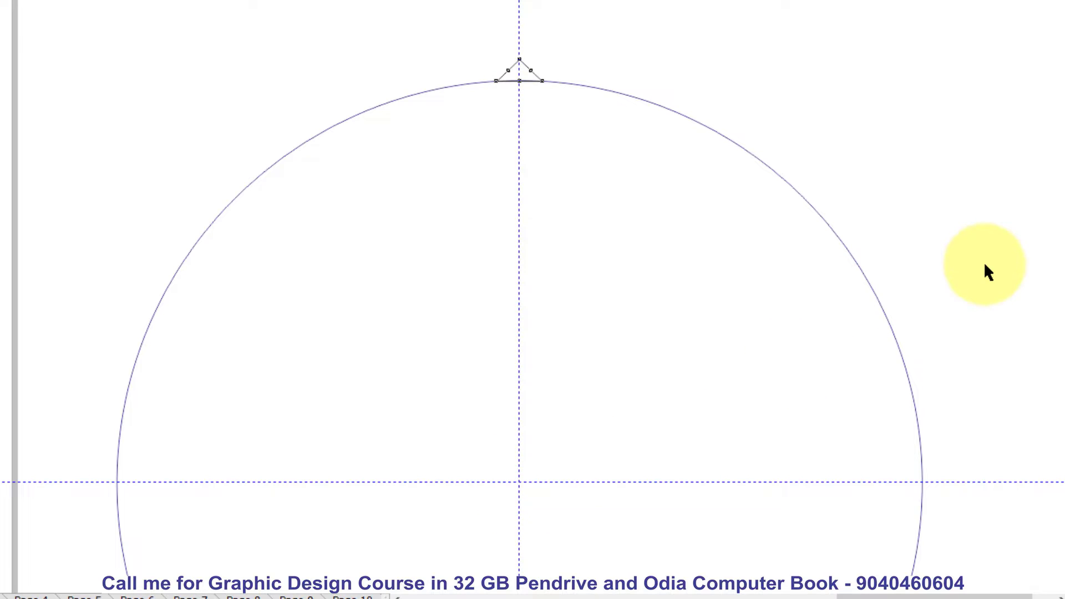
- Rotate a copy of the triangle clockwise about the circle's centre so it sits beside the original on the edge
{"action": "left_click_drag", "start_coordinate": [459, 34], "coordinate": [638, 141]}
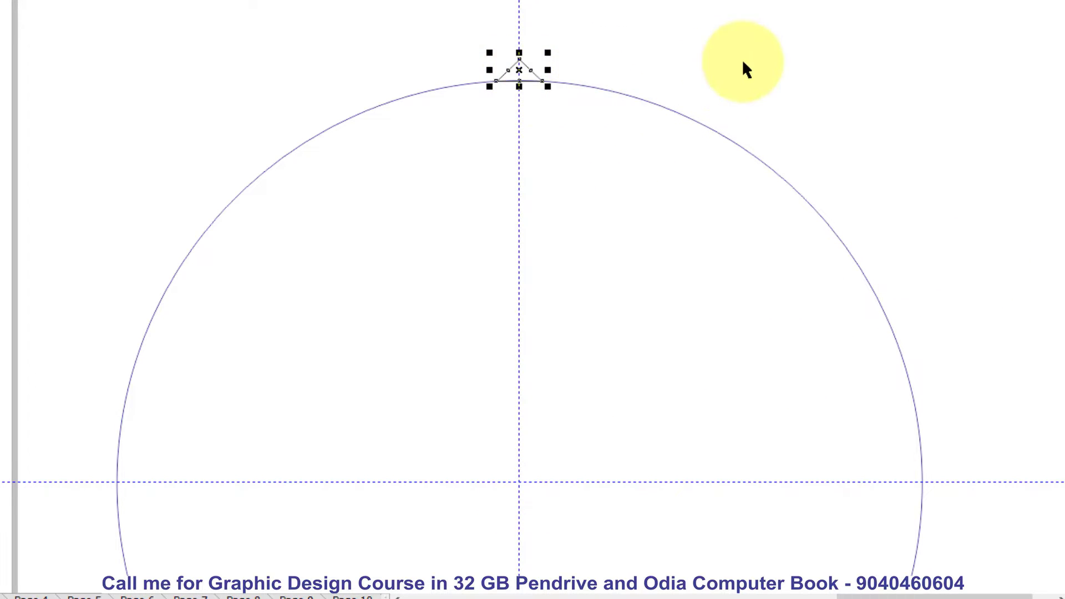
{"action": "left_click", "coordinate": [524, 66]}
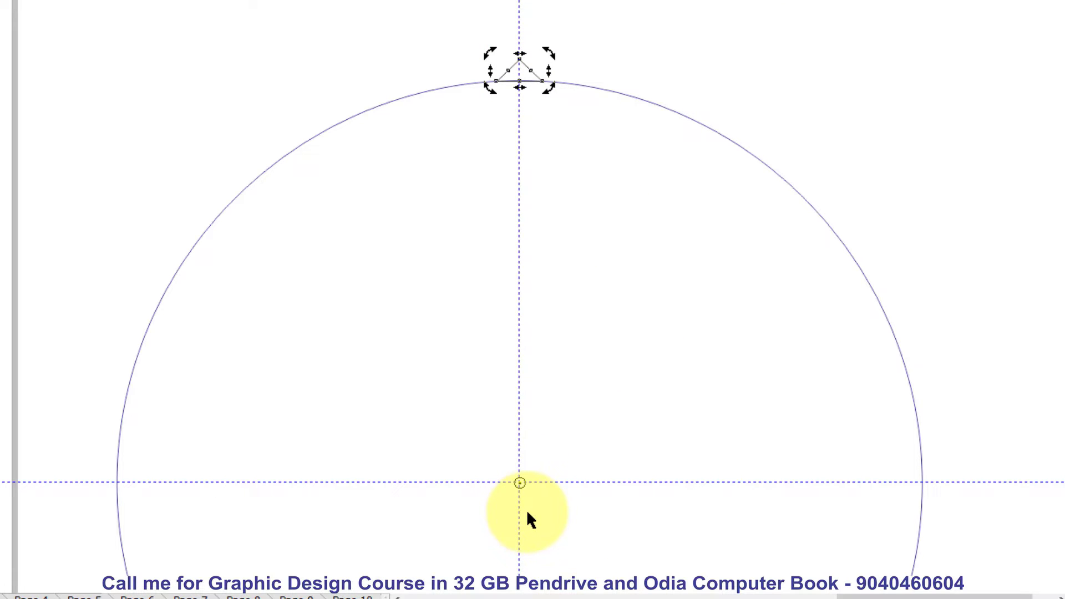
{"action": "left_click", "coordinate": [696, 48]}
{"action": "left_click", "coordinate": [527, 68]}
{"action": "scroll", "coordinate": [533, 47], "scroll_direction": "up", "scroll_amount": 2}
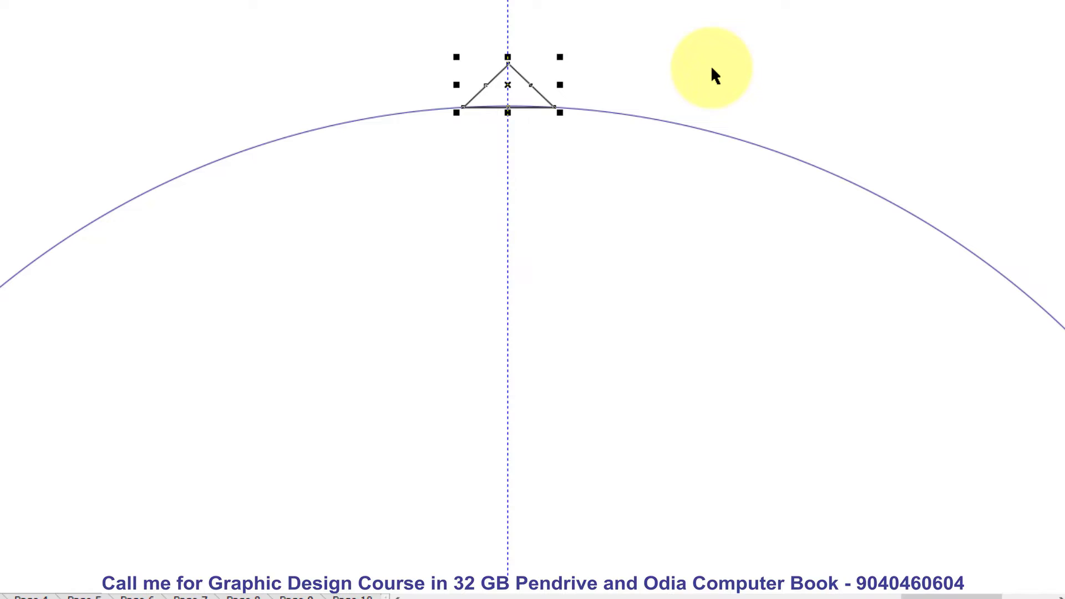
{"action": "left_click", "coordinate": [518, 75]}
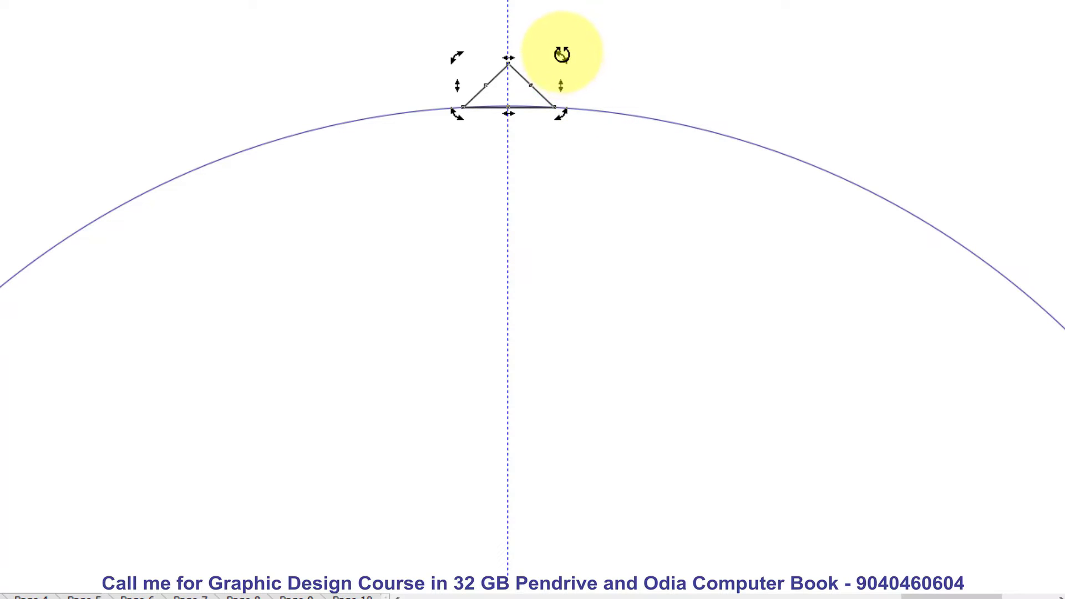
{"action": "left_click_drag", "start_coordinate": [562, 54], "coordinate": [668, 64]}
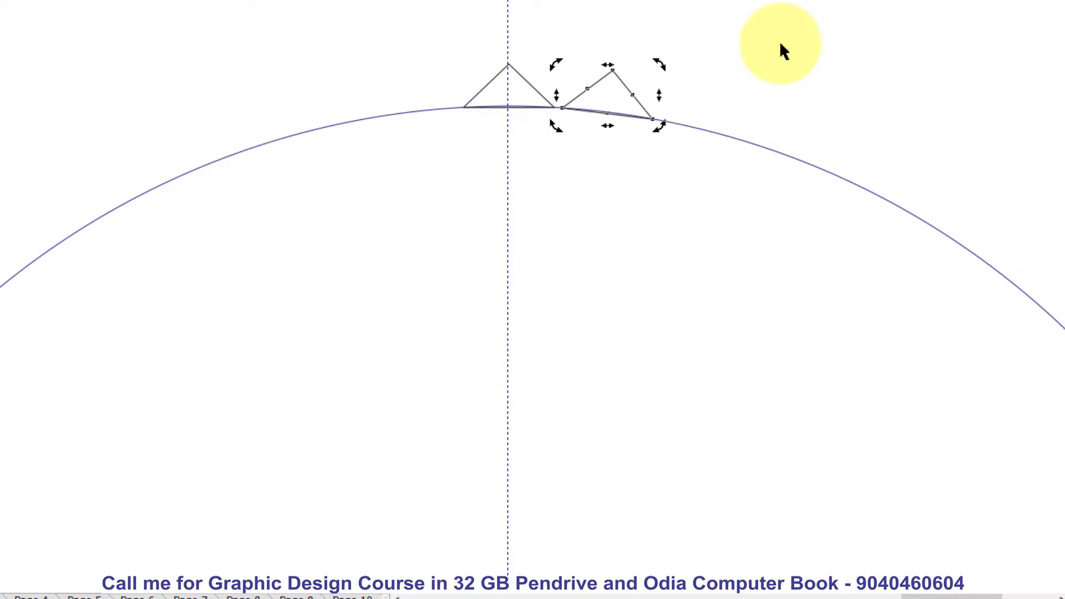
- Repeat the rotated triangle copy until triangles run all the way around the outlined circle
{"action": "scroll", "coordinate": [613, 32], "scroll_direction": "down", "scroll_amount": 2}
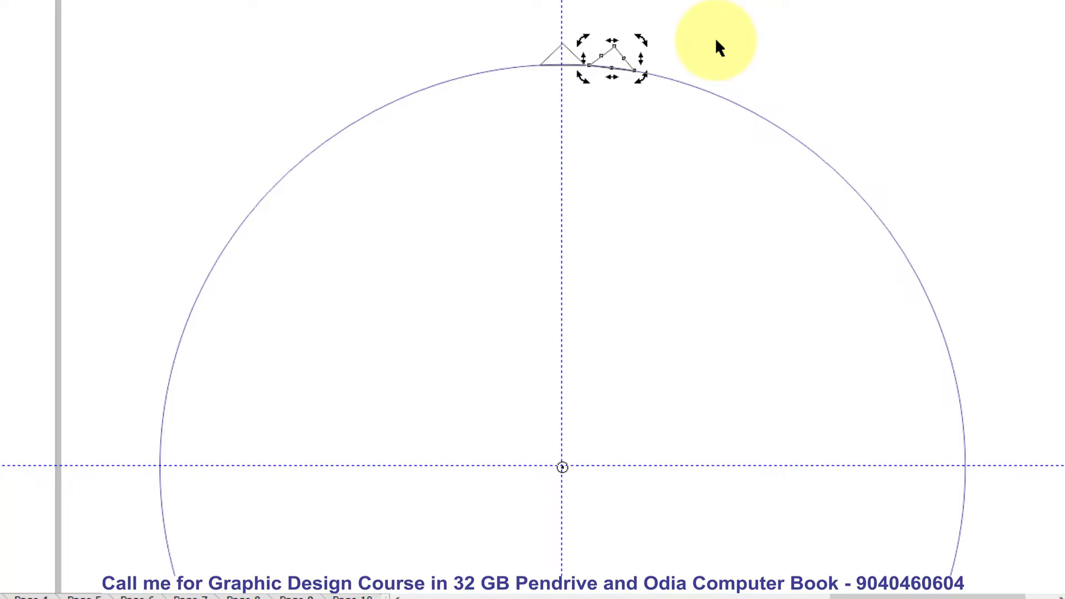
{"action": "key", "text": "ctrl+r"}
{"action": "key", "text": "ctrl+r"}
{"action": "key", "text": "ctrl+r"}
{"action": "key", "text": "ctrl+r"}
{"action": "key", "text": "ctrl+r"}
{"action": "key", "text": "ctrl+r"}
{"action": "key", "text": "ctrl+r"}
{"action": "key", "text": "ctrl+r"}
{"action": "key", "text": "ctrl+r"}
{"action": "key", "text": "ctrl+r"}
{"action": "key", "text": "ctrl+r"}
{"action": "key", "text": "ctrl+r"}
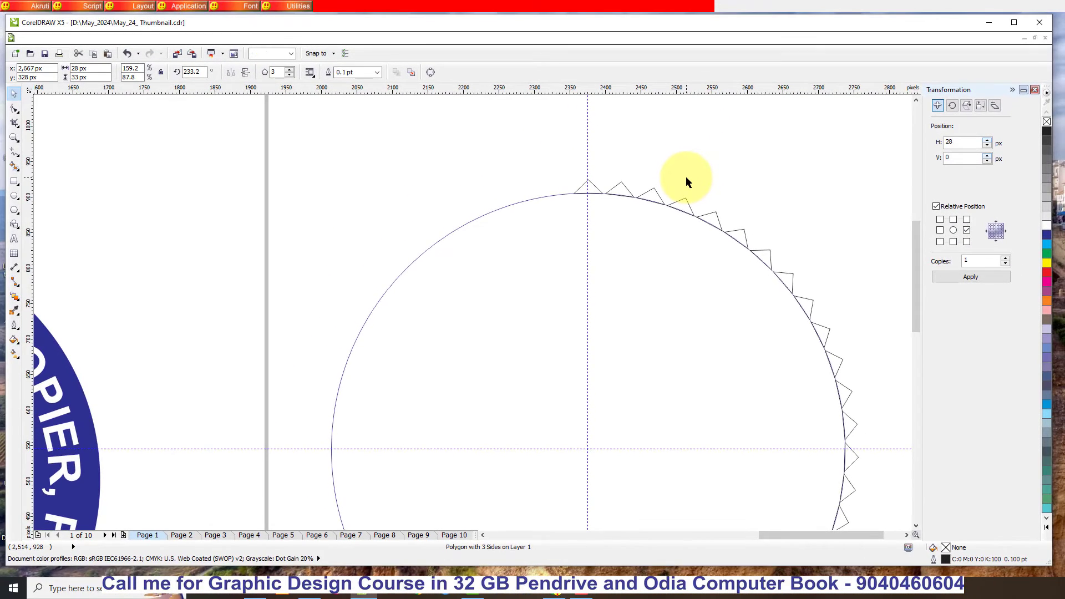
{"action": "key", "text": "ctrl+r"}
{"action": "scroll", "coordinate": [686, 175], "scroll_direction": "down", "scroll_amount": 1}
{"action": "key", "text": "ctrl+r"}
{"action": "key", "text": "ctrl+r"}
{"action": "key", "text": "ctrl+r"}
{"action": "key", "text": "ctrl+r"}
{"action": "key", "text": "ctrl+r"}
{"action": "key", "text": "ctrl+r"}
{"action": "key", "text": "ctrl+r"}
{"action": "key", "text": "ctrl+r"}
{"action": "key", "text": "ctrl+r"}
{"action": "key", "text": "ctrl+r"}
{"action": "key", "text": "ctrl+r"}
{"action": "key", "text": "ctrl+r"}
{"action": "key", "text": "ctrl+r"}
{"action": "key", "text": "ctrl+r"}
{"action": "key", "text": "ctrl+r"}
{"action": "key", "text": "ctrl+r"}
{"action": "key", "text": "ctrl+r"}
{"action": "key", "text": "ctrl+r"}
{"action": "key", "text": "ctrl+r"}
{"action": "key", "text": "ctrl+r"}
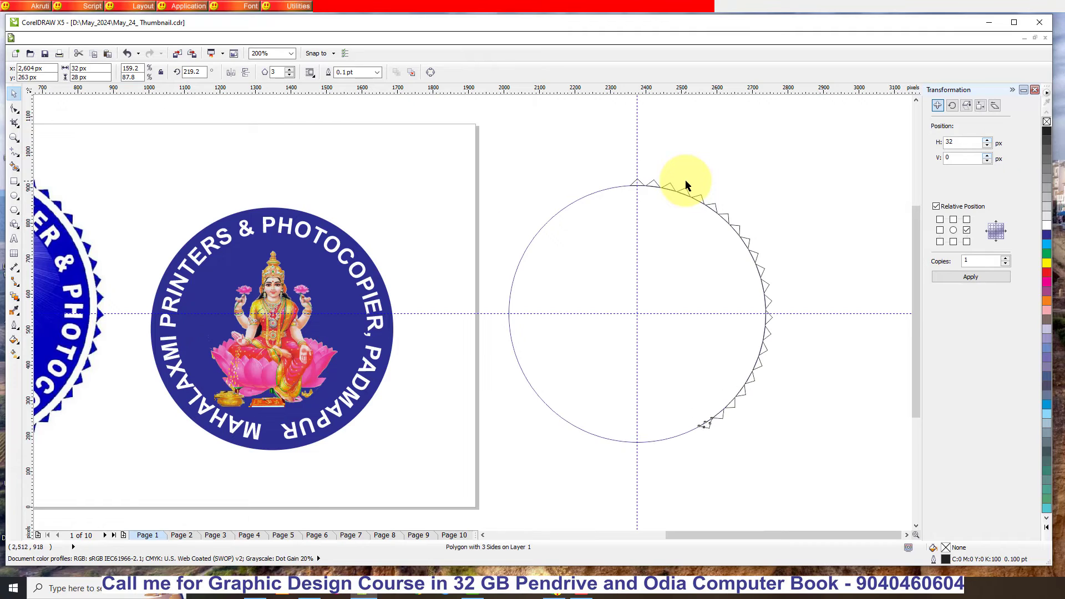
{"action": "key", "text": "ctrl+r"}
{"action": "key", "text": "ctrl+r"}
{"action": "key", "text": "ctrl+r"}
{"action": "left_click", "coordinate": [758, 165]}
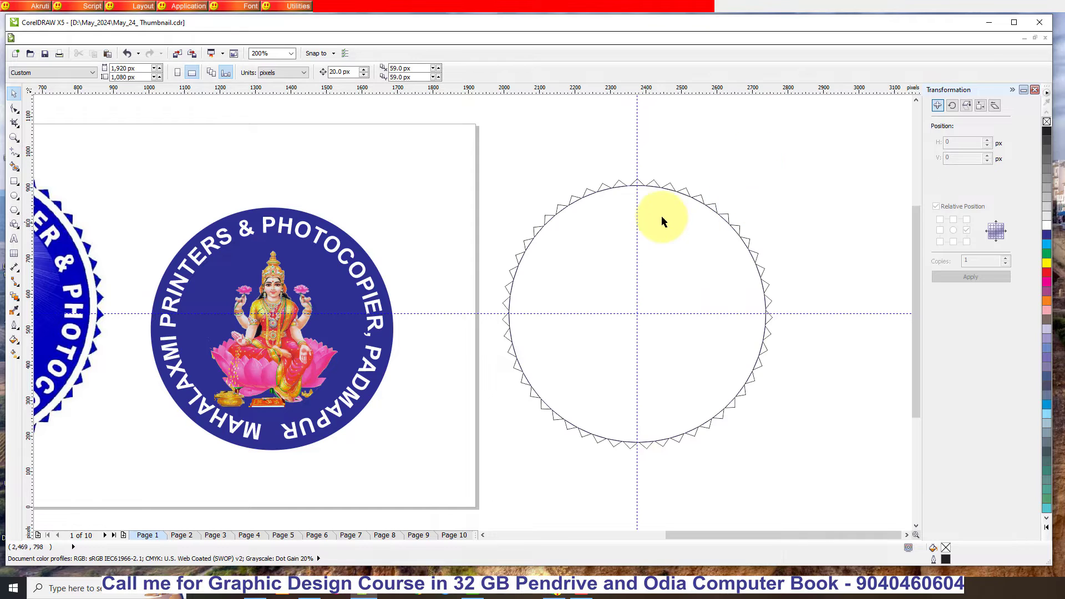
- Examine the spacing between the top triangle and the last copy beside it on the circle's edge
{"action": "scroll", "coordinate": [637, 191], "scroll_direction": "up", "scroll_amount": 1}
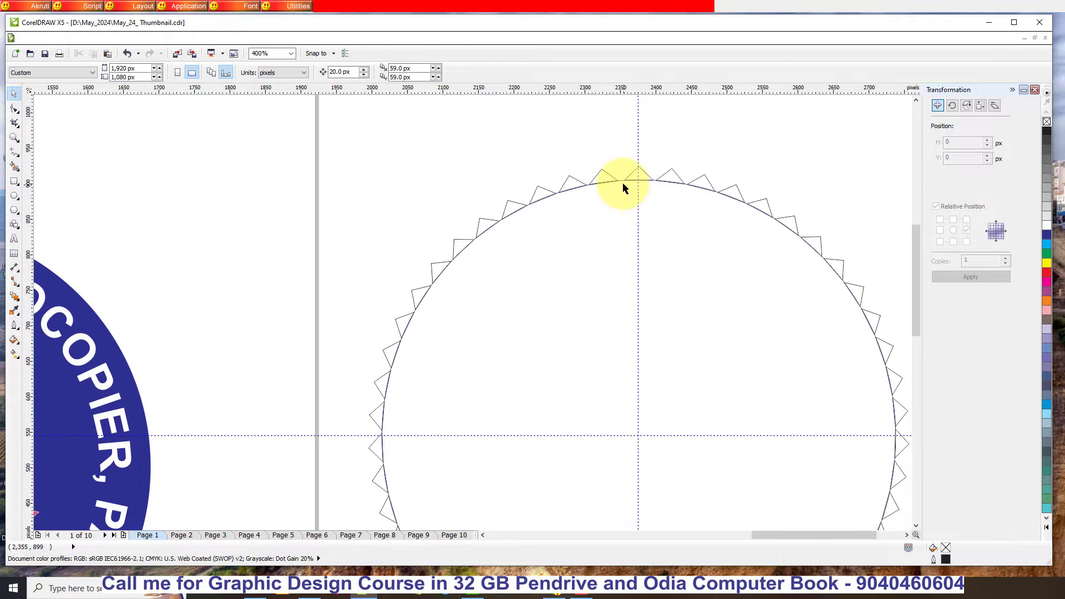
{"action": "left_click", "coordinate": [624, 183]}
{"action": "scroll", "coordinate": [638, 224], "scroll_direction": "down", "scroll_amount": 1}
{"action": "key", "text": "Delete"}
{"action": "key", "text": "ctrl+z"}
{"action": "left_click", "coordinate": [739, 152]}
{"action": "scroll", "coordinate": [631, 200], "scroll_direction": "up", "scroll_amount": 3}
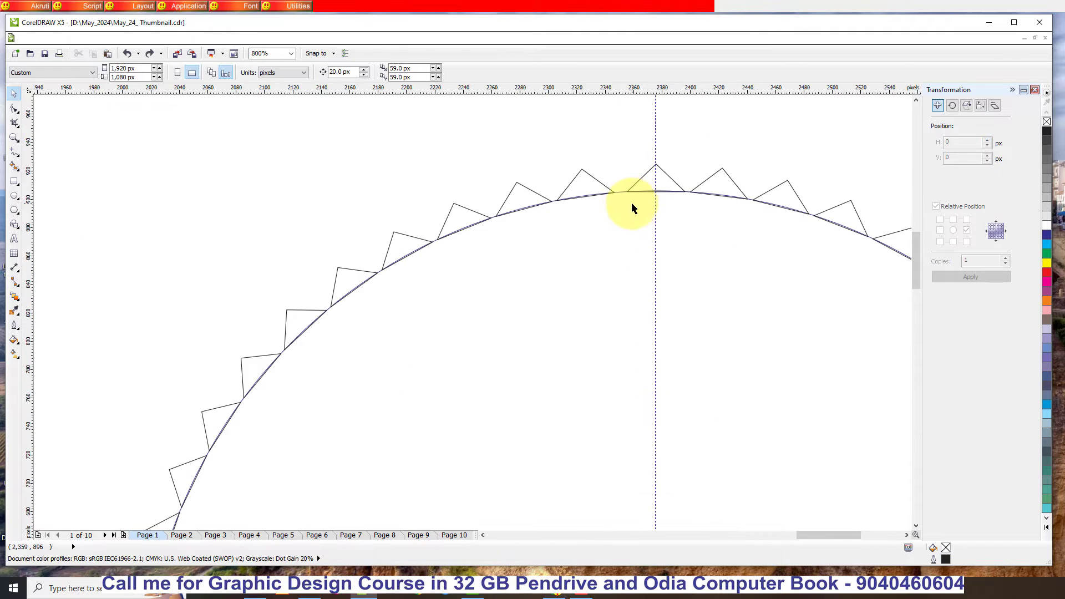
{"action": "scroll", "coordinate": [605, 185], "scroll_direction": "up", "scroll_amount": 2}
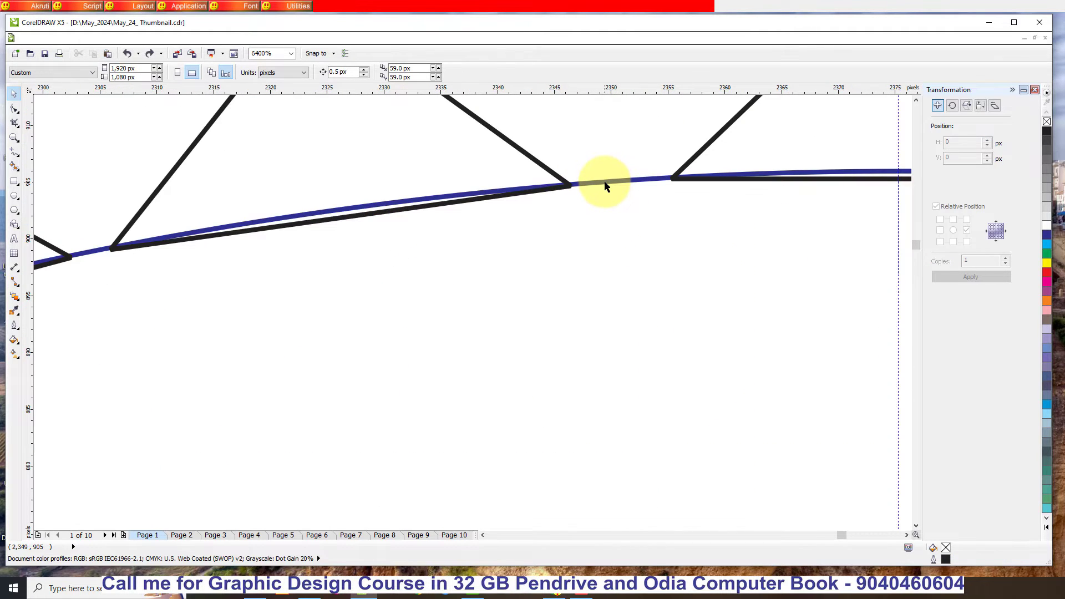
- Delete the outlined circle beneath the triangle ring and both guidelines crossing at its centre
{"action": "left_click", "coordinate": [606, 186]}
{"action": "key", "text": "Delete"}
{"action": "scroll", "coordinate": [604, 181], "scroll_direction": "down", "scroll_amount": 5}
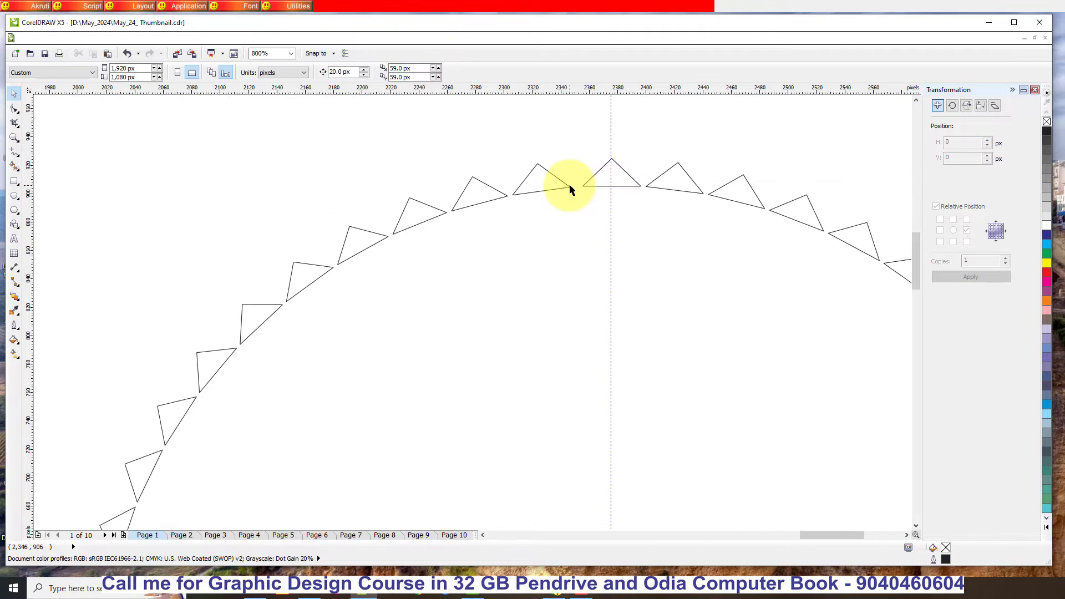
{"action": "left_click", "coordinate": [580, 148]}
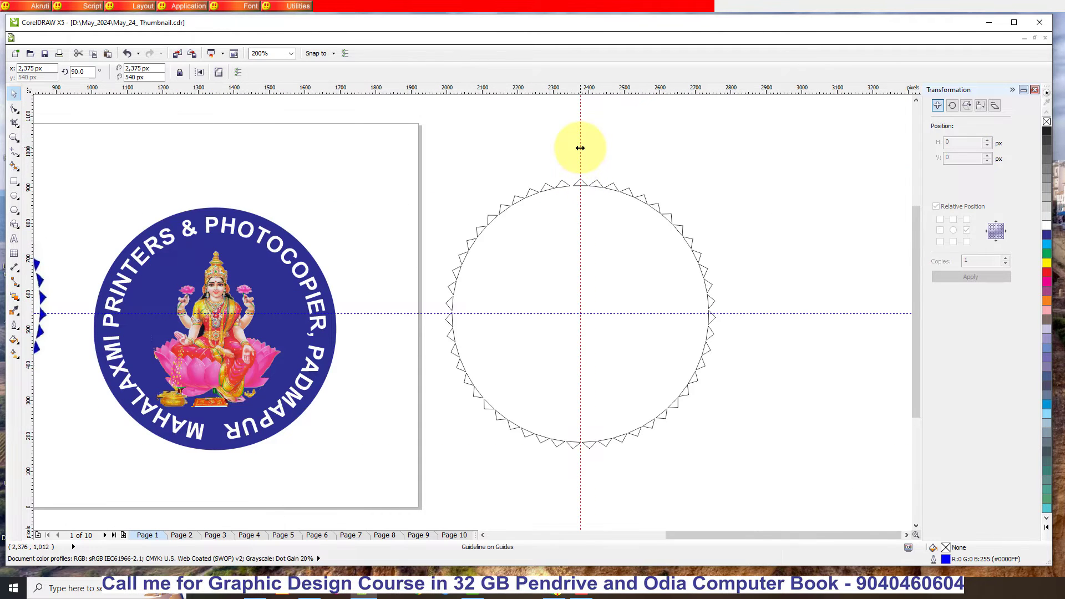
{"action": "key", "text": "Delete"}
{"action": "left_click", "coordinate": [756, 313]}
{"action": "key", "text": "Delete"}
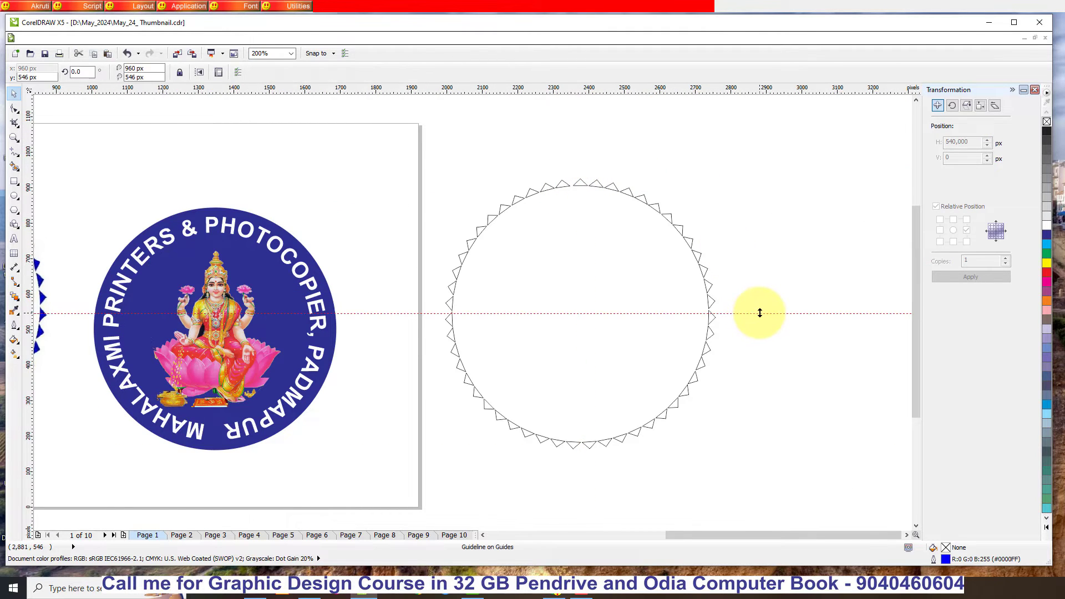
{"action": "left_click_drag", "start_coordinate": [432, 129], "coordinate": [792, 502]}
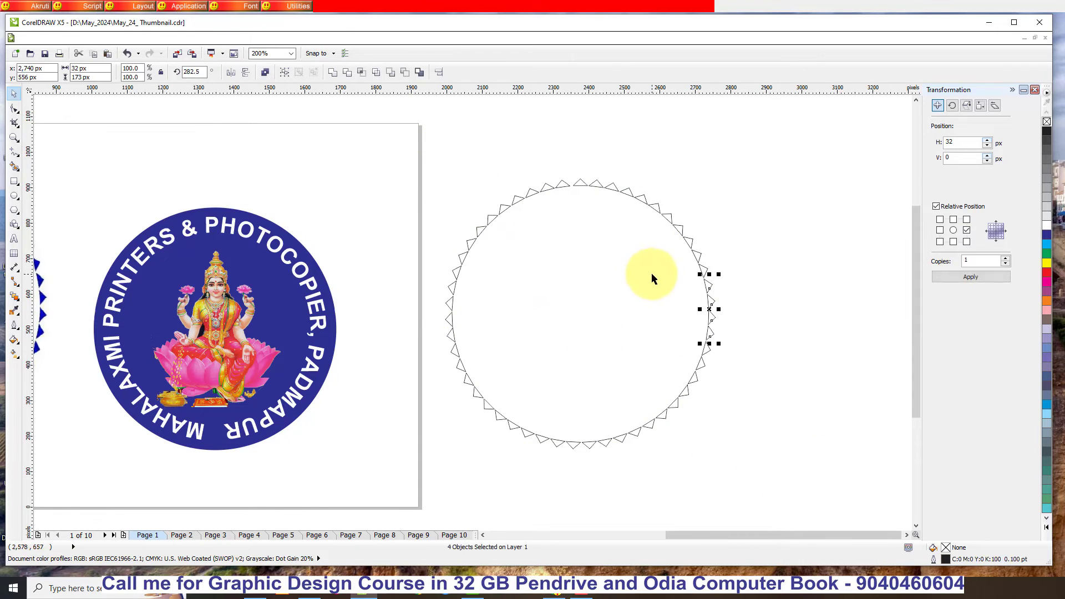
{"action": "left_click_drag", "start_coordinate": [709, 289], "coordinate": [841, 231]}
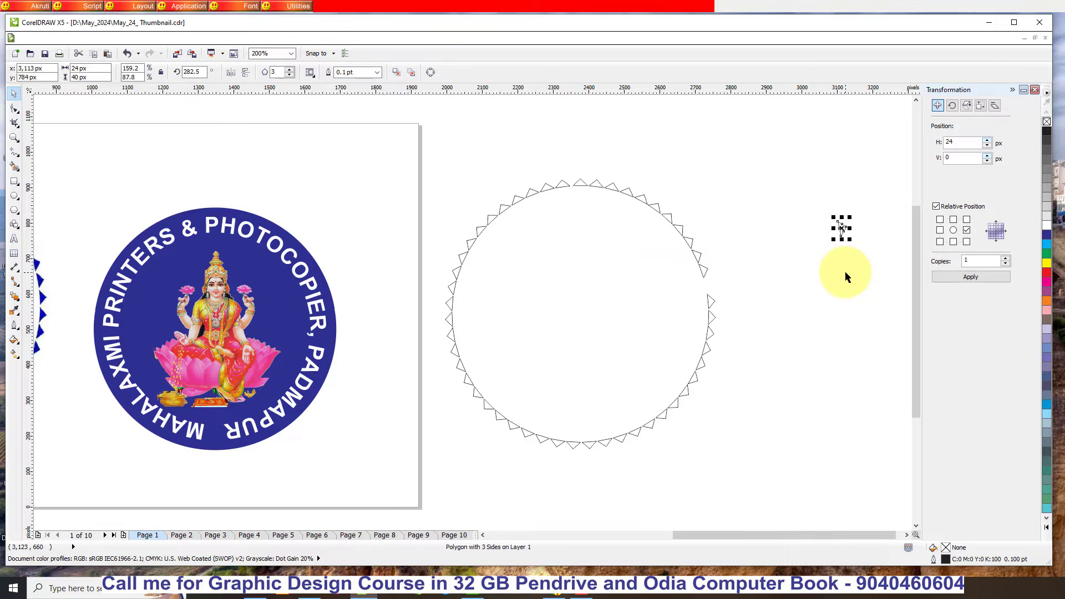
{"action": "left_click_drag", "start_coordinate": [547, 186], "coordinate": [518, 138]}
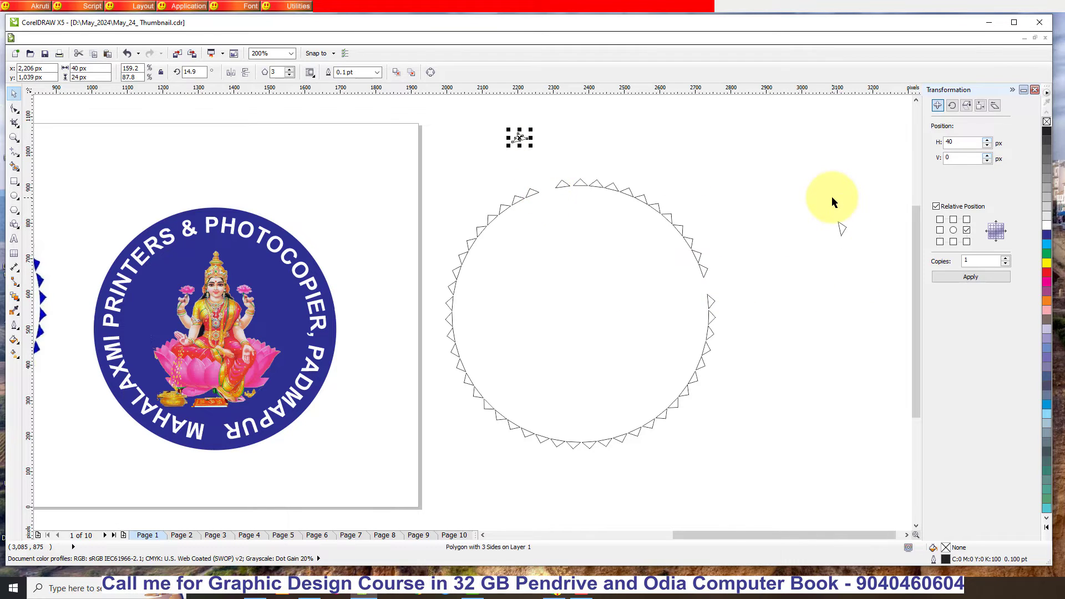
{"action": "key", "text": "ctrl+z"}
{"action": "key", "text": "ctrl+z"}
{"action": "left_click", "coordinate": [807, 319]}
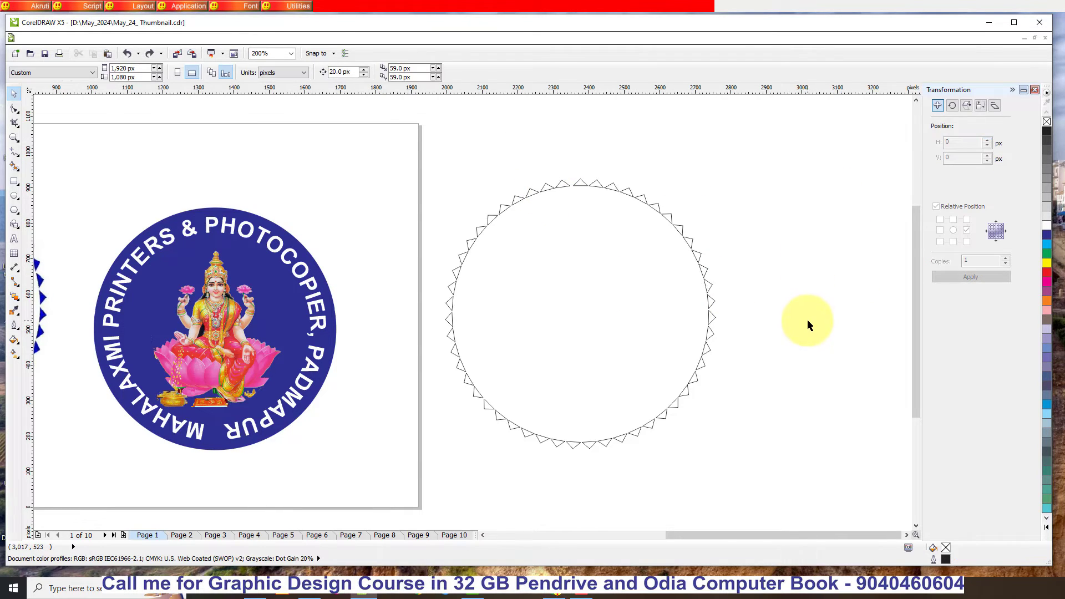
- Join all the triangles of the ring into one curve and fill it with blue (C:100 M:100 Y:0 K:0)
{"action": "left_click_drag", "start_coordinate": [437, 140], "coordinate": [792, 493]}
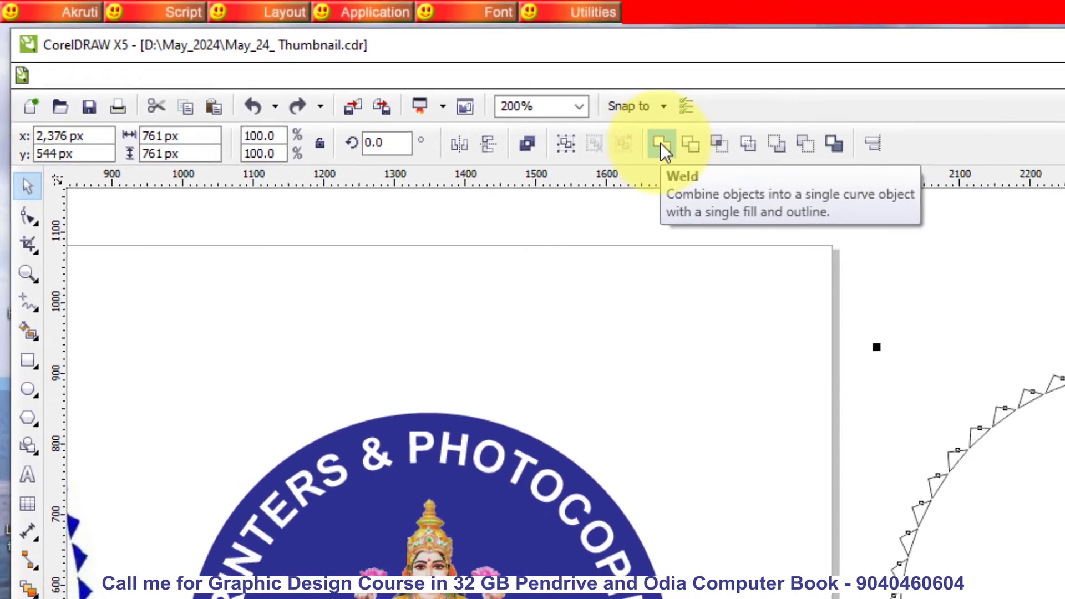
{"action": "left_click", "coordinate": [746, 160]}
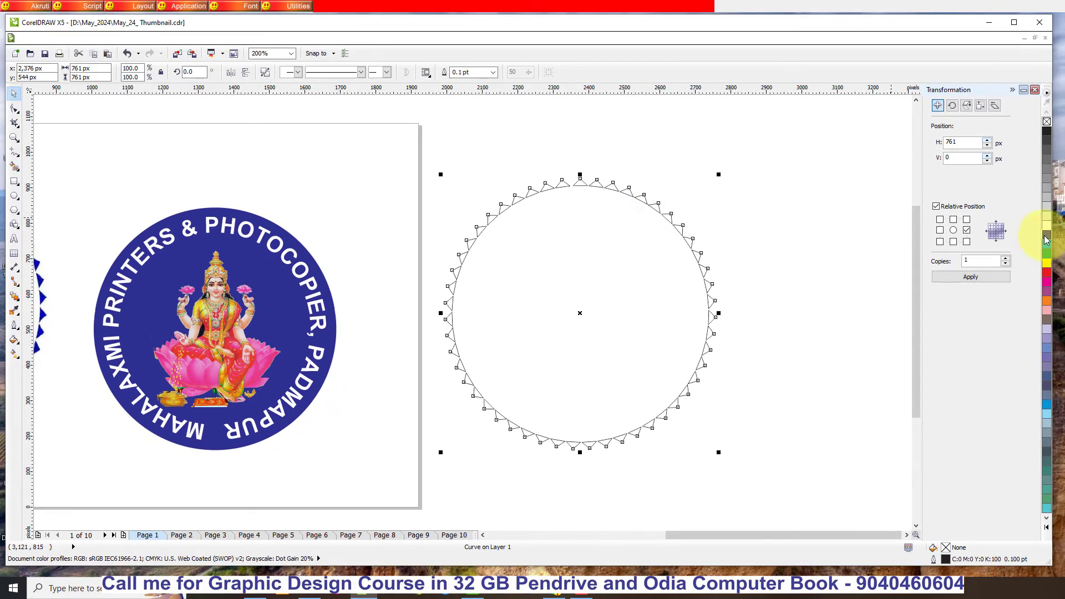
{"action": "left_click", "coordinate": [1046, 237]}
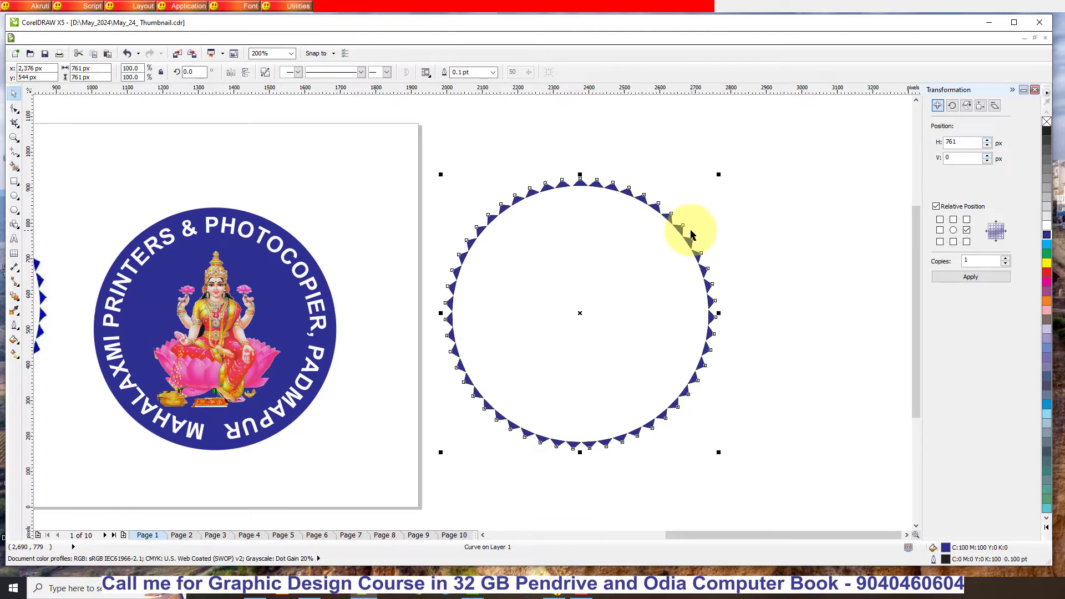
- Remove the black outline from the blue triangle ring
{"action": "scroll", "coordinate": [693, 224], "scroll_direction": "up", "scroll_amount": 3}
{"action": "scroll", "coordinate": [707, 227], "scroll_direction": "up", "scroll_amount": 3}
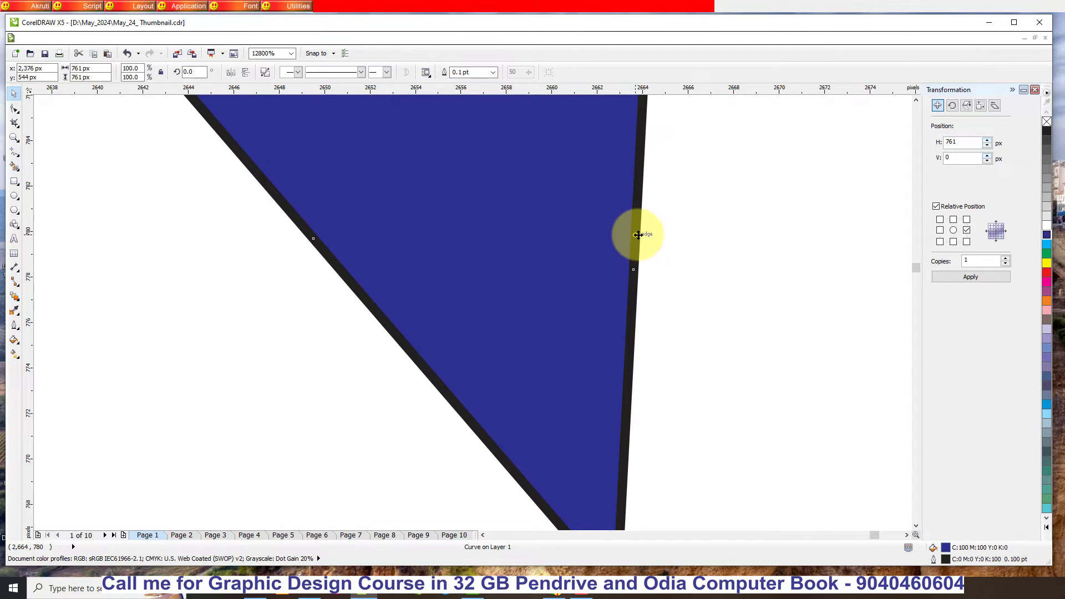
{"action": "right_click", "coordinate": [1047, 124]}
{"action": "left_click", "coordinate": [768, 269]}
{"action": "scroll", "coordinate": [770, 268], "scroll_direction": "down", "scroll_amount": 7}
{"action": "scroll", "coordinate": [774, 282], "scroll_direction": "up", "scroll_amount": 1}
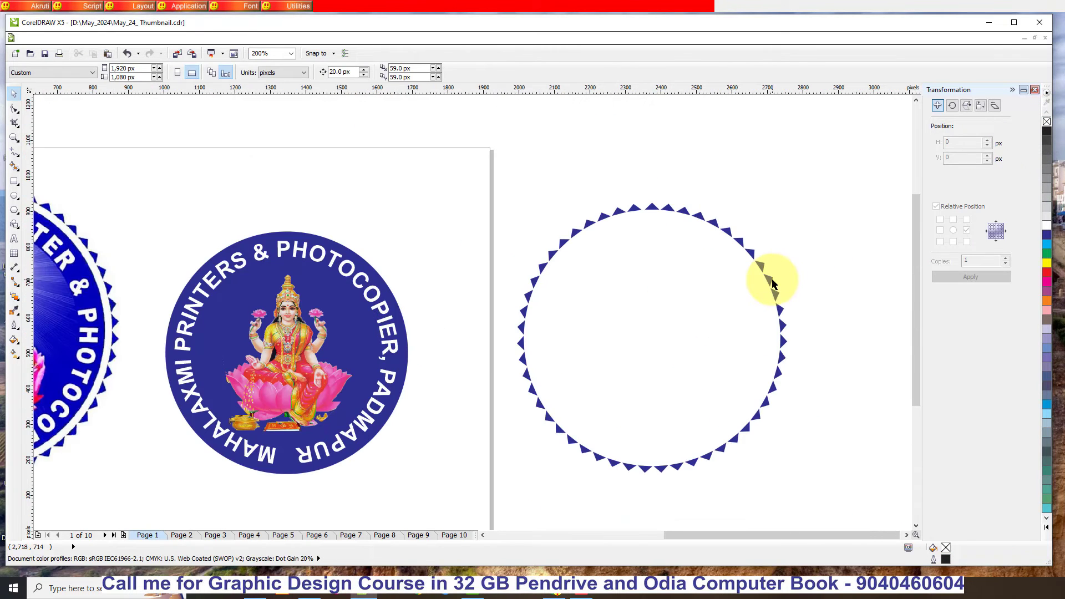
- Group the blue circle, circular text and Laxmi image, and centre the group horizontally and vertically inside the triangle ring
{"action": "left_click_drag", "start_coordinate": [150, 218], "coordinate": [467, 498]}
{"action": "key", "text": "ctrl+g"}
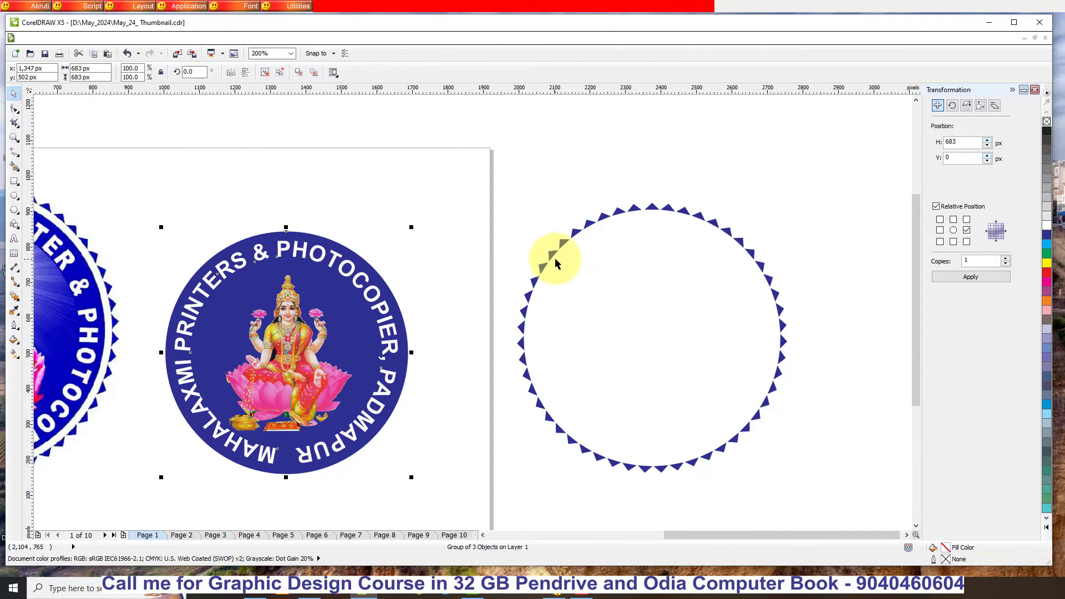
{"action": "left_click", "coordinate": [552, 258], "text": "shift"}
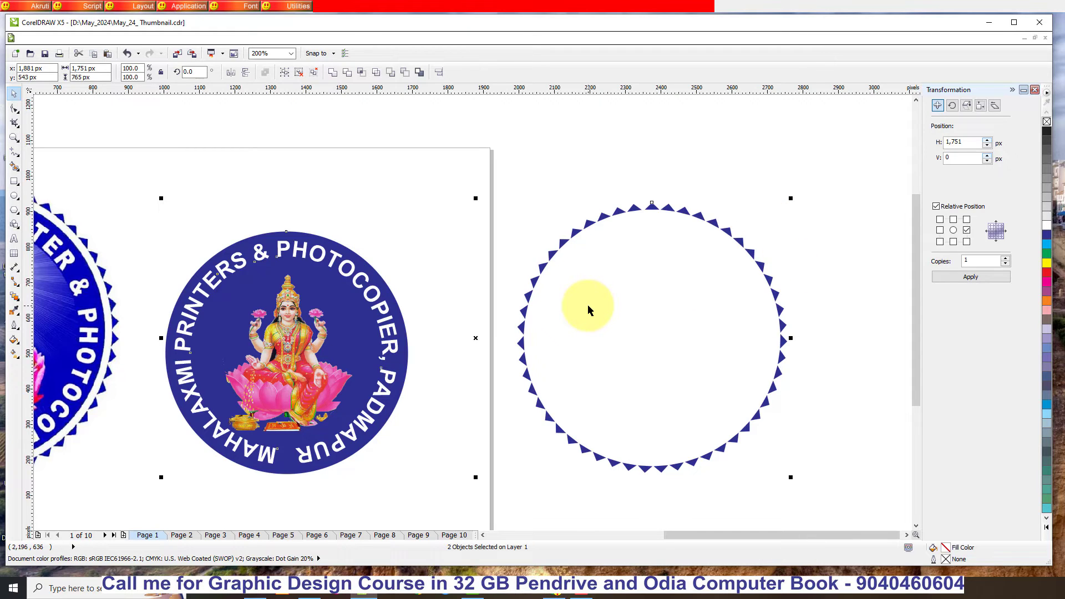
{"action": "key", "text": "c"}
{"action": "key", "text": "e"}
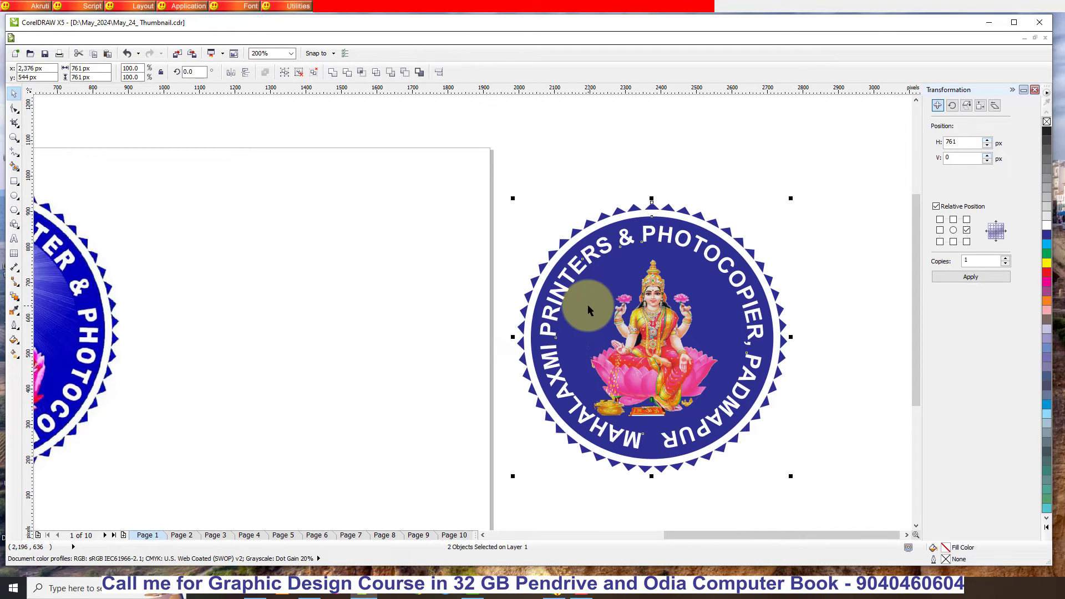
{"action": "left_click", "coordinate": [614, 157]}
- Move the assembled logo with its triangle border onto the page beside the reference logo
{"action": "scroll", "coordinate": [688, 208], "scroll_direction": "down", "scroll_amount": 1}
{"action": "left_click_drag", "start_coordinate": [817, 399], "coordinate": [564, 144]}
{"action": "left_click_drag", "start_coordinate": [647, 259], "coordinate": [467, 253]}
{"action": "key", "text": "Escape"}
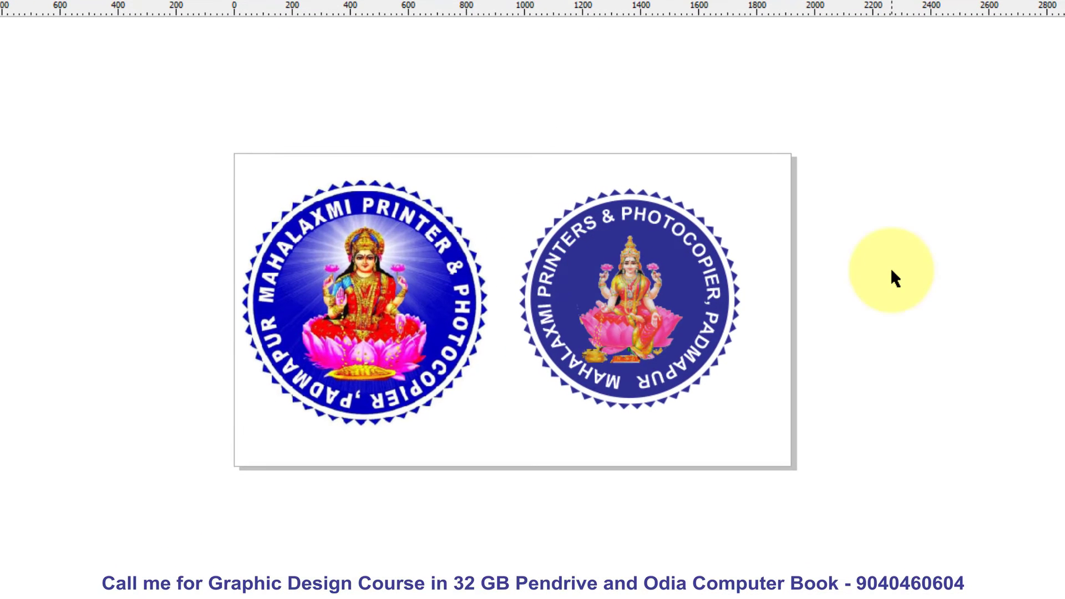
- Compare the recreated logo with the reference logo beside it on the page
{"action": "left_click", "coordinate": [632, 291]}
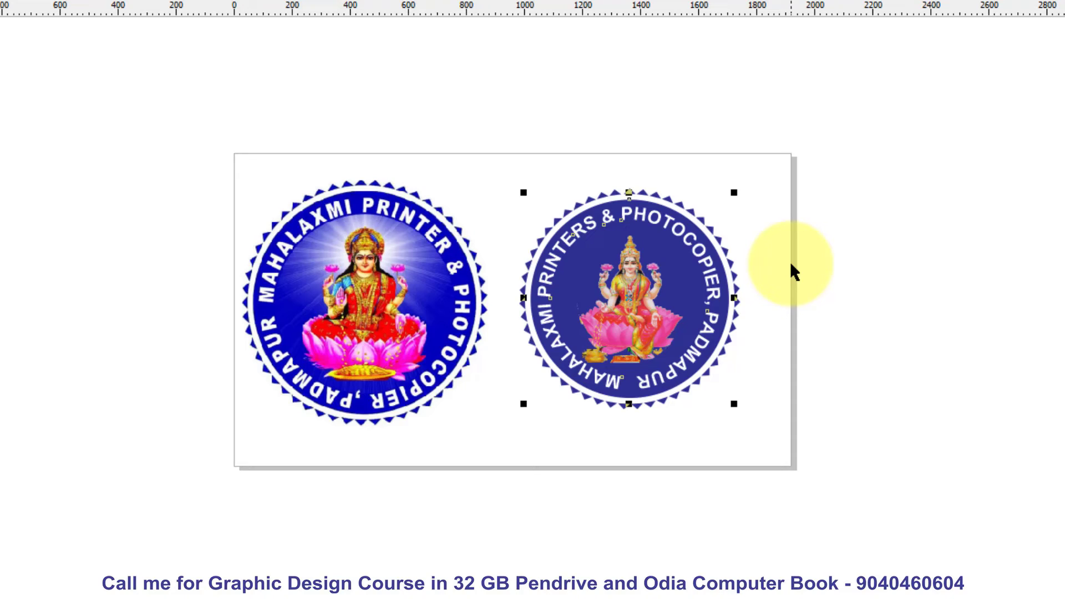
{"action": "left_click", "coordinate": [909, 304]}
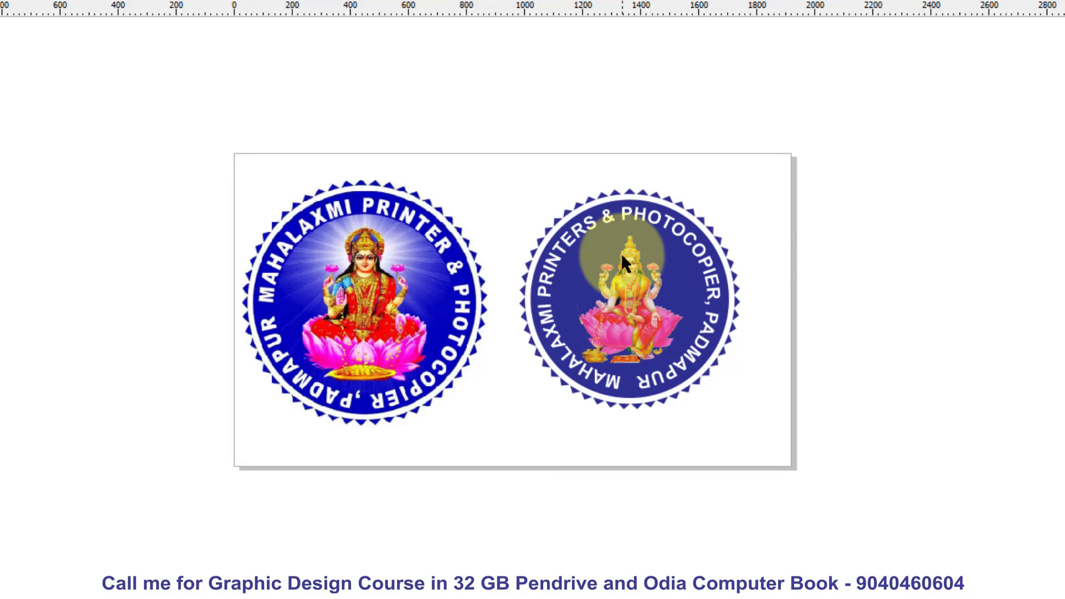
{"action": "scroll", "coordinate": [622, 253], "scroll_direction": "up", "scroll_amount": 2}
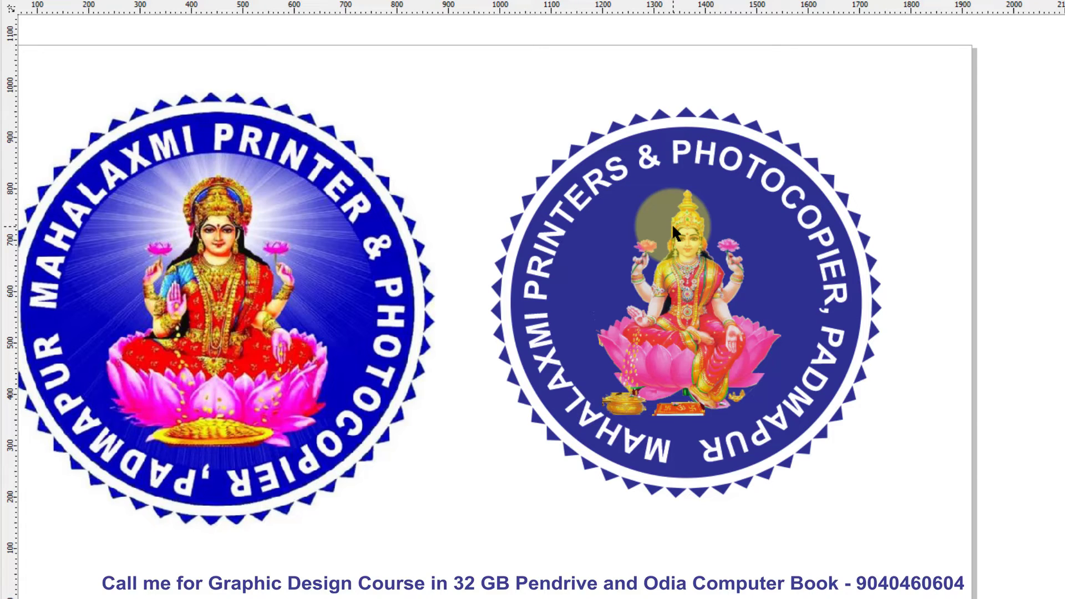
{"action": "scroll", "coordinate": [911, 341], "scroll_direction": "down", "scroll_amount": 2}
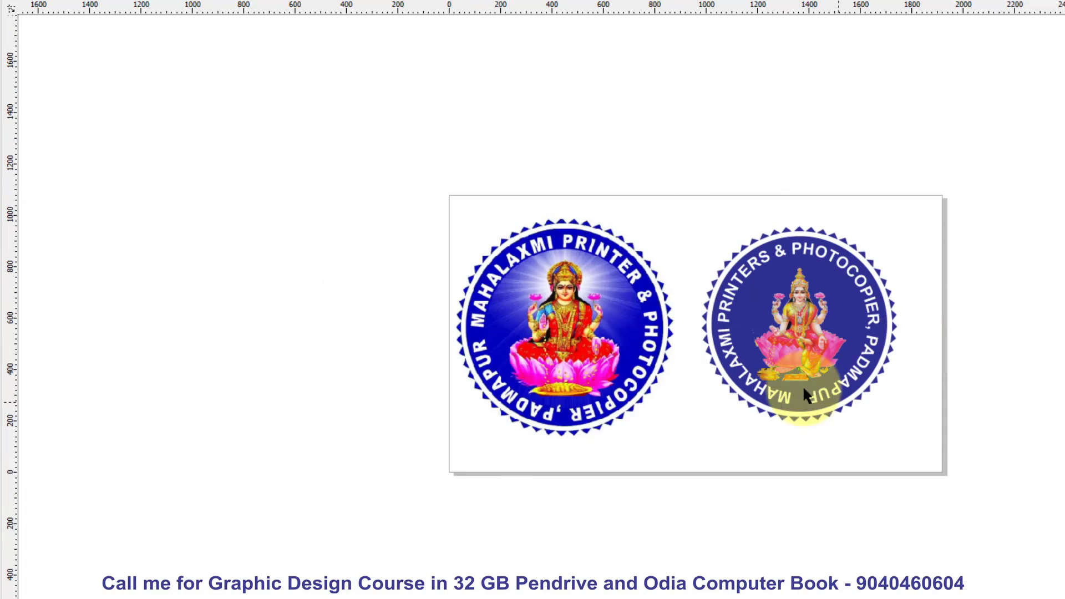
{"action": "scroll", "coordinate": [734, 372], "scroll_direction": "up", "scroll_amount": 2}
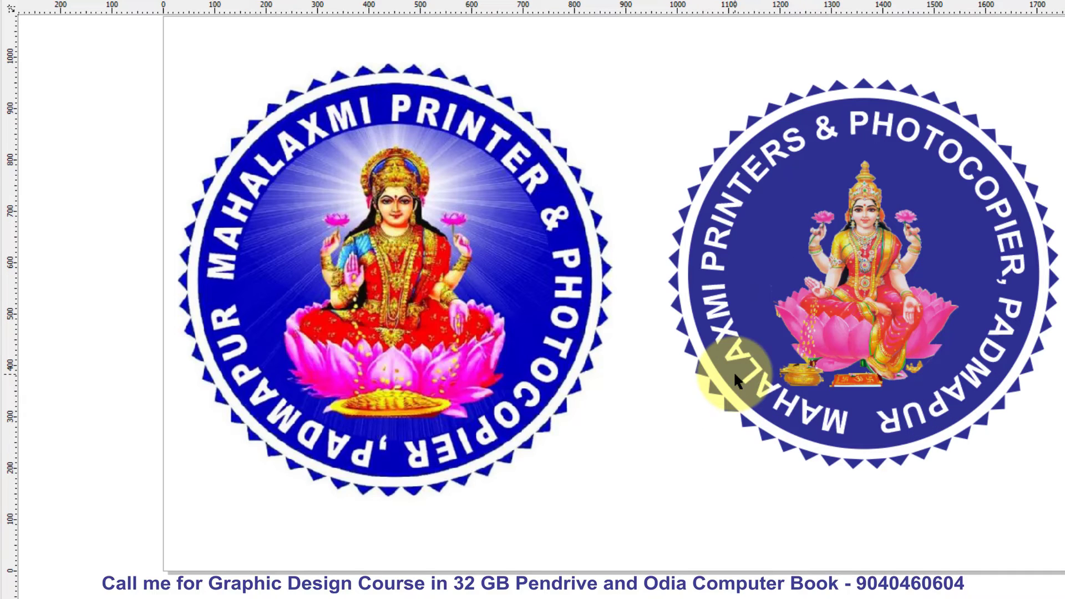
{"action": "scroll", "coordinate": [669, 287], "scroll_direction": "down", "scroll_amount": 2}
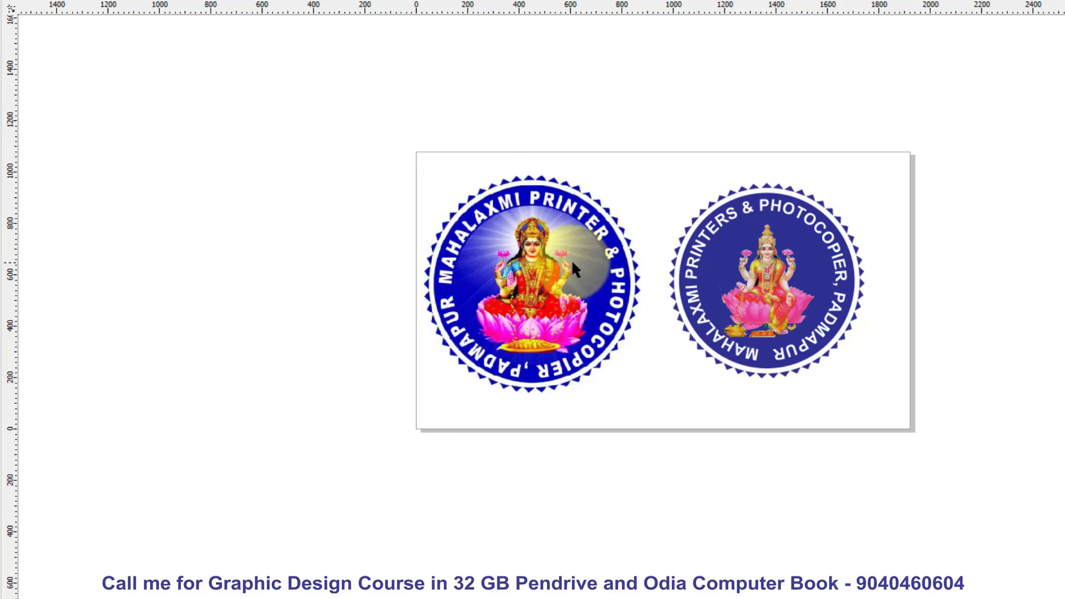
- Delete the reference logo and move the recreated logo towards the middle of the page
{"action": "left_click_drag", "start_coordinate": [638, 284], "coordinate": [464, 285]}
{"action": "key", "text": "Delete"}
{"action": "left_click_drag", "start_coordinate": [590, 88], "coordinate": [1040, 506]}
{"action": "left_click_drag", "start_coordinate": [805, 284], "coordinate": [718, 285]}
{"action": "left_click", "coordinate": [903, 245]}
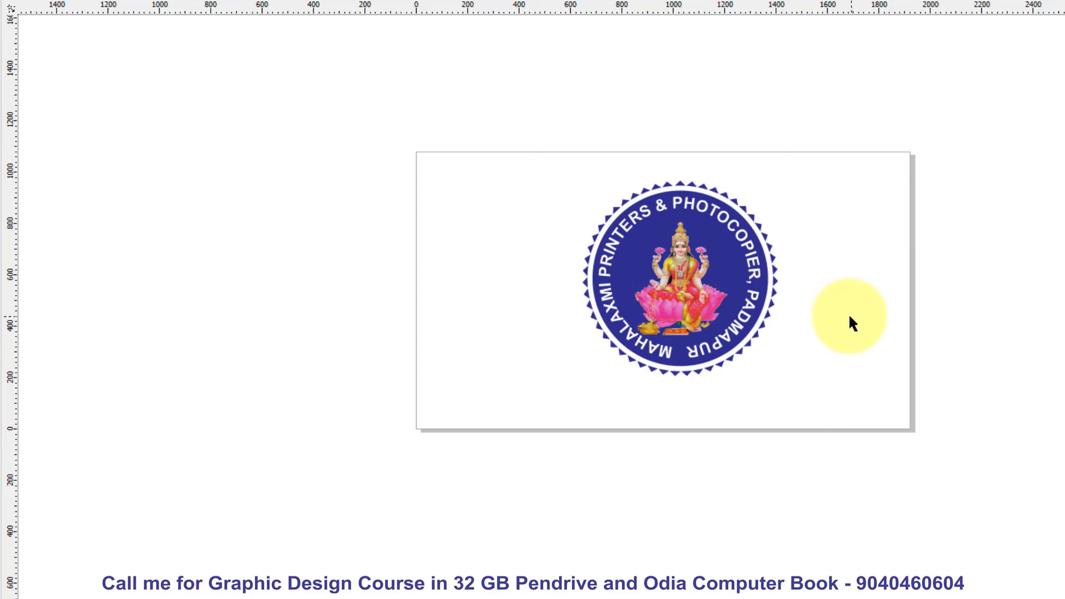
- Export the logo to the Desktop as a PNG - Portable Network Graphics file named May_24_ Thumbnail
{"action": "key", "text": "ctrl+e"}
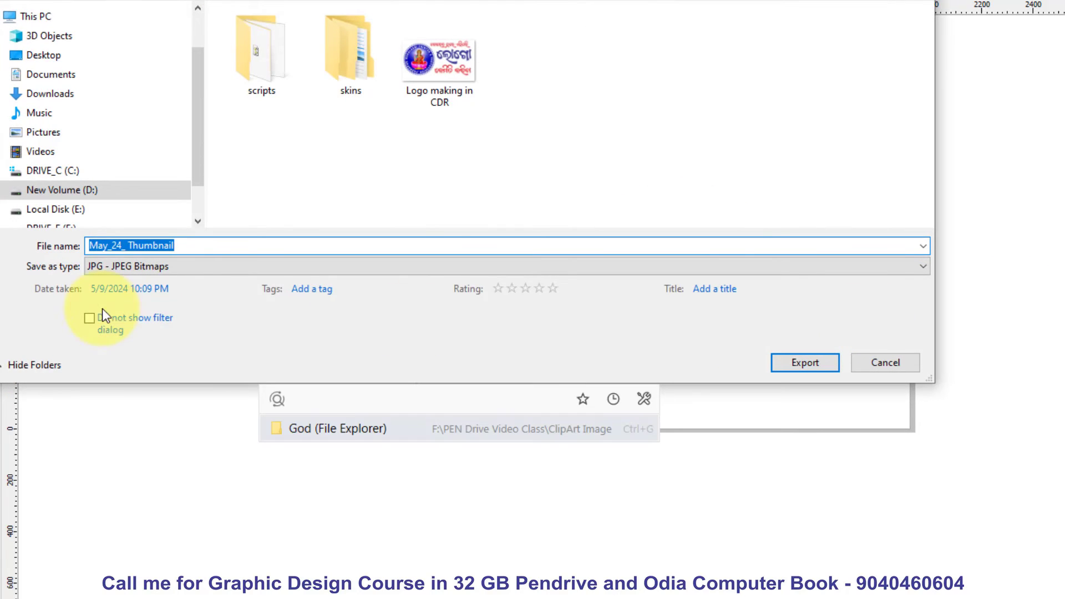
{"action": "left_click", "coordinate": [68, 55]}
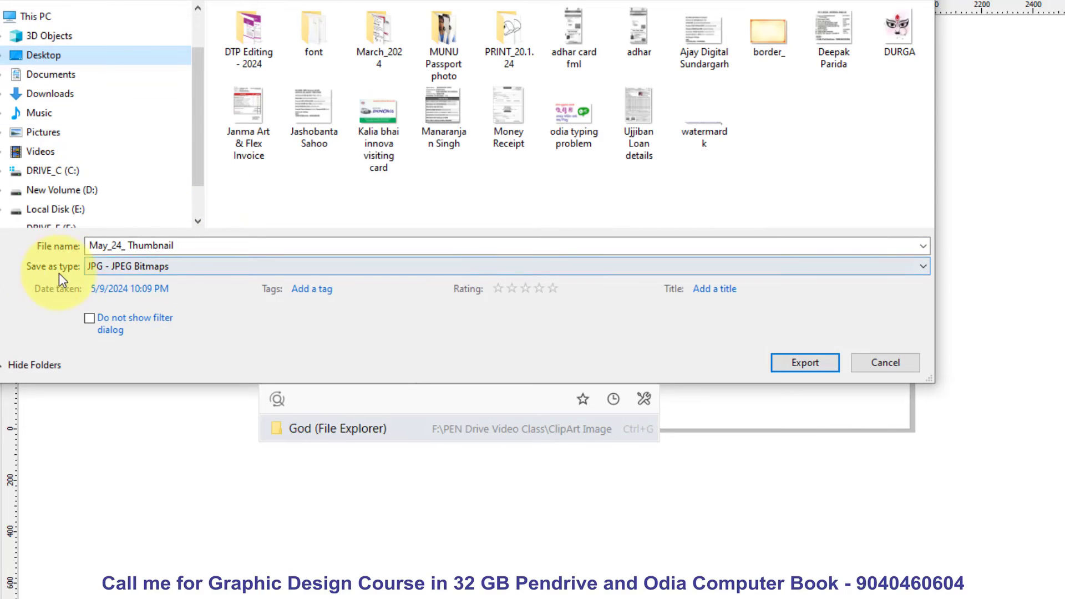
{"action": "left_click", "coordinate": [188, 266]}
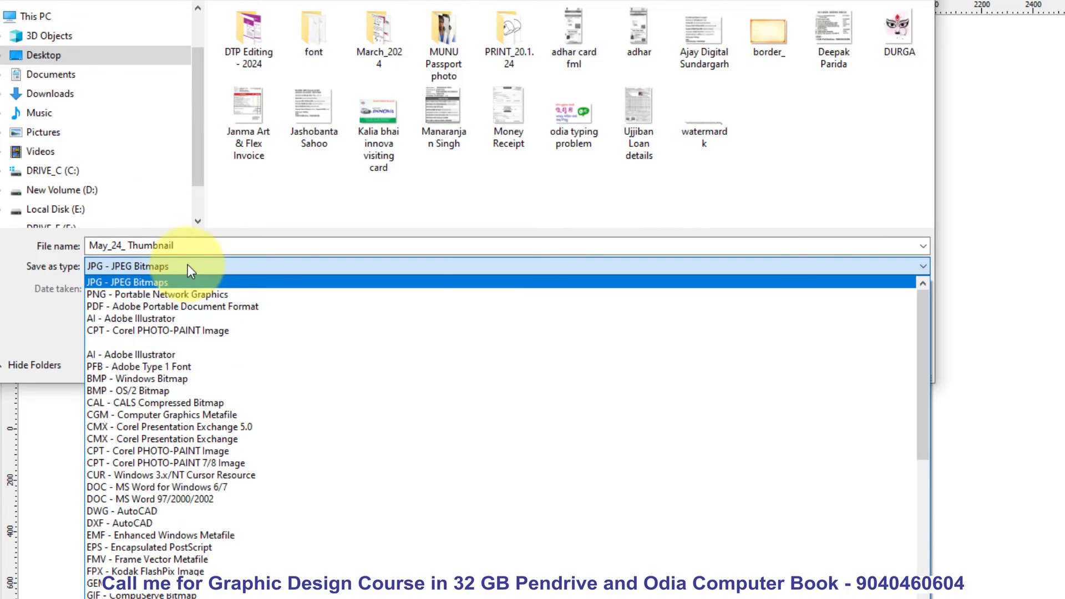
{"action": "left_click", "coordinate": [133, 293]}
{"action": "left_click", "coordinate": [804, 363]}
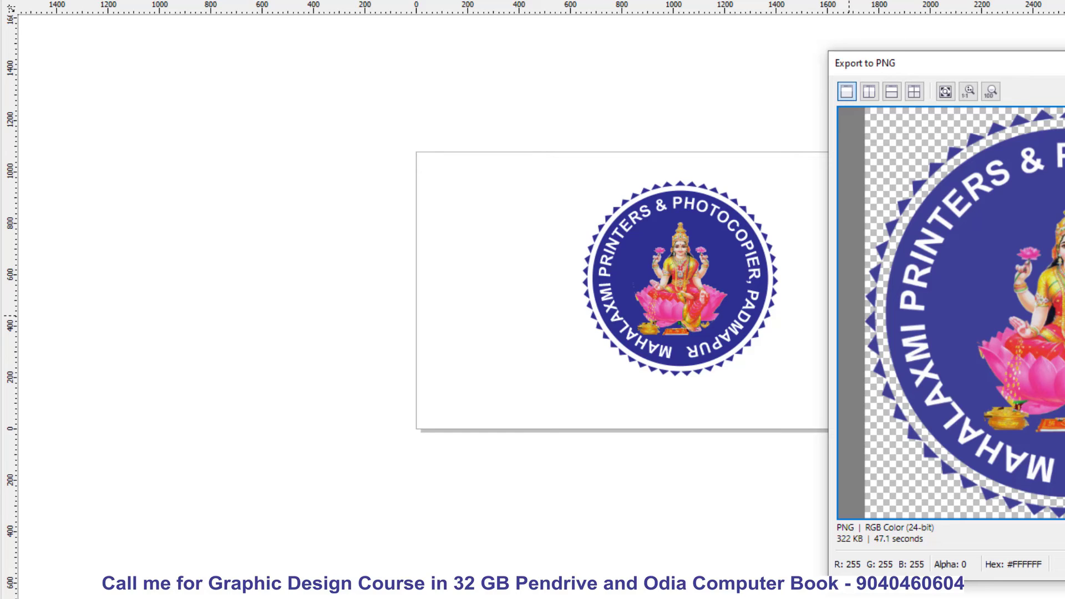
{"action": "key", "text": "Return"}
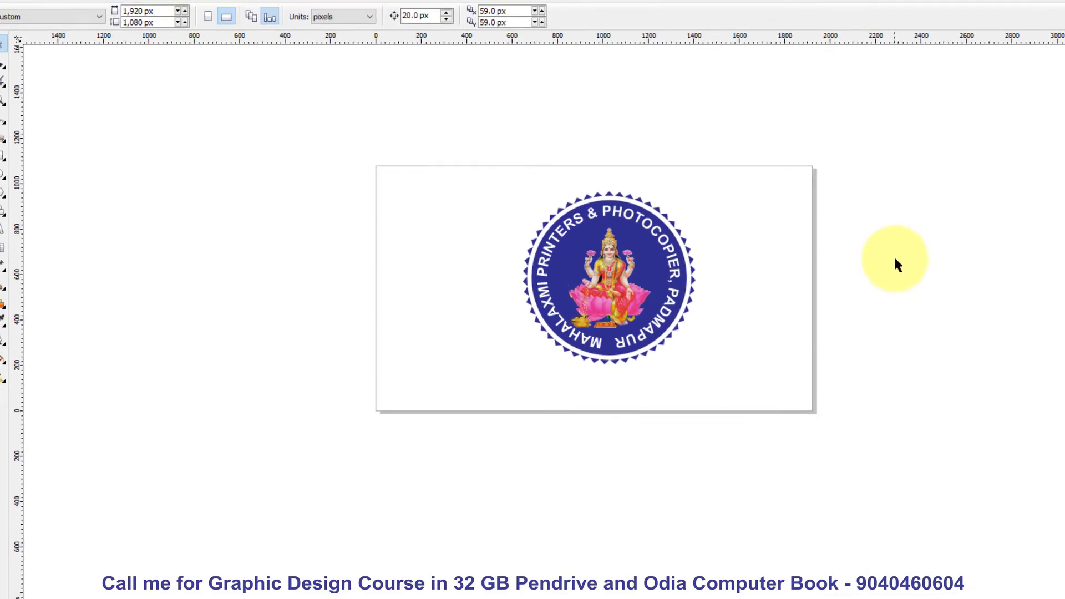
- View the exported May_24_ Thumbnail PNG from the desktop to check its background, and close the image viewer
{"action": "key", "text": "super+d"}
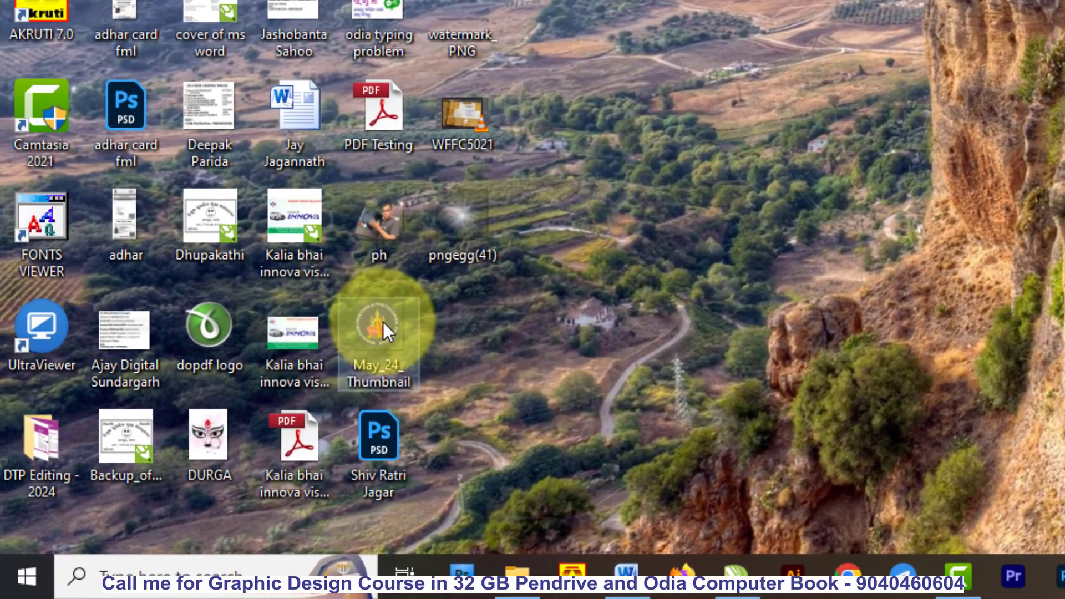
{"action": "mouse_move", "coordinate": [384, 321]}
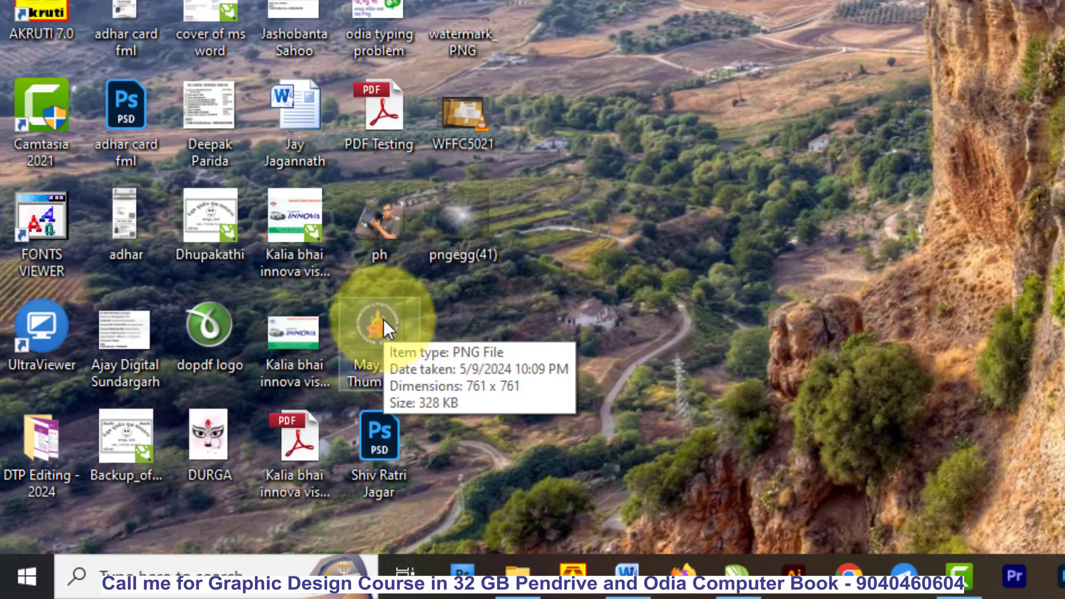
{"action": "double_click", "coordinate": [384, 318]}
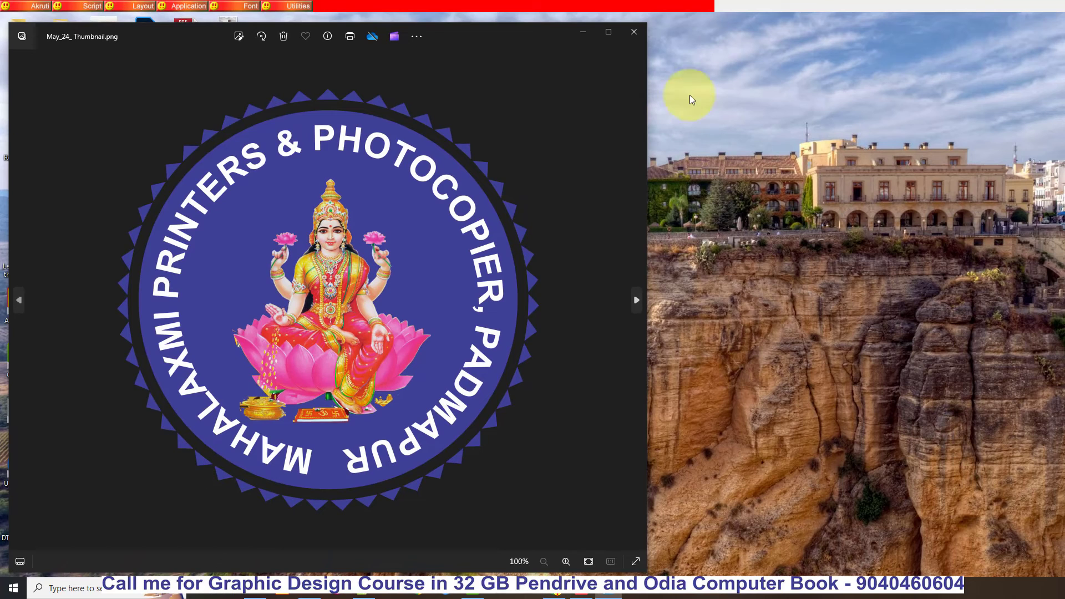
{"action": "left_click", "coordinate": [644, 33]}
- Switch to Photoshop and open the May_24_ Thumbnail PNG from the desktop, fitted to the maximized window
{"action": "left_click", "coordinate": [230, 590]}
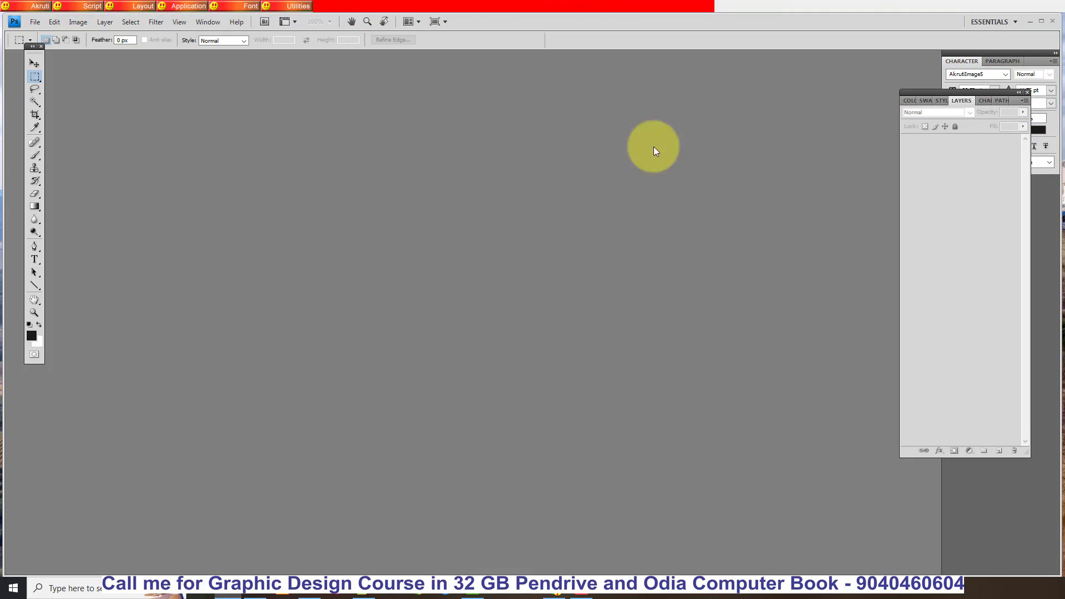
{"action": "left_click_drag", "start_coordinate": [764, 51], "coordinate": [761, 48]}
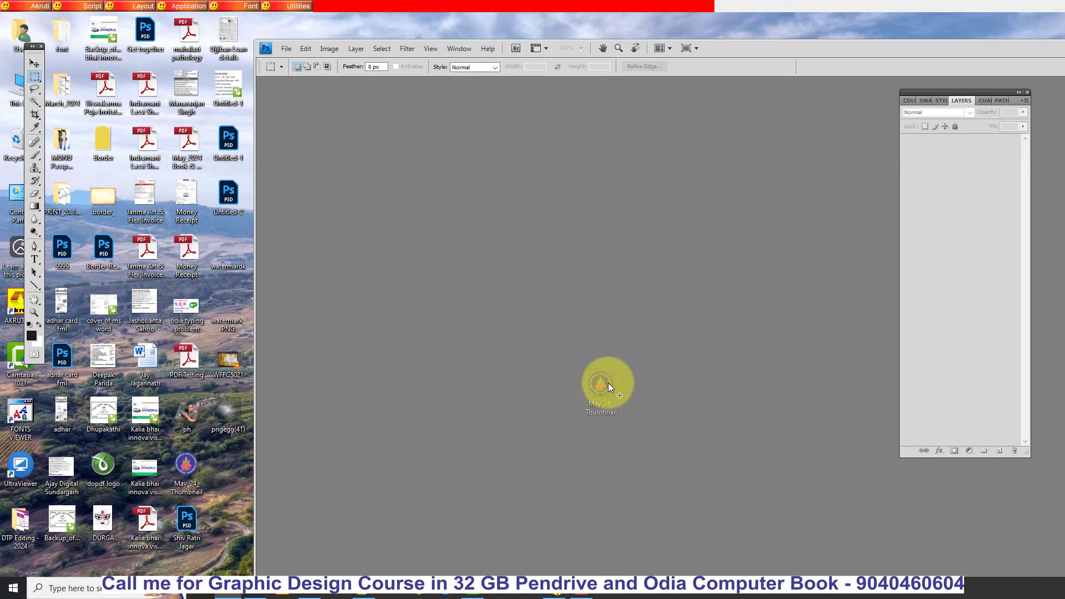
{"action": "left_click_drag", "start_coordinate": [608, 383], "coordinate": [608, 383]}
{"action": "left_click_drag", "start_coordinate": [886, 51], "coordinate": [672, 52]}
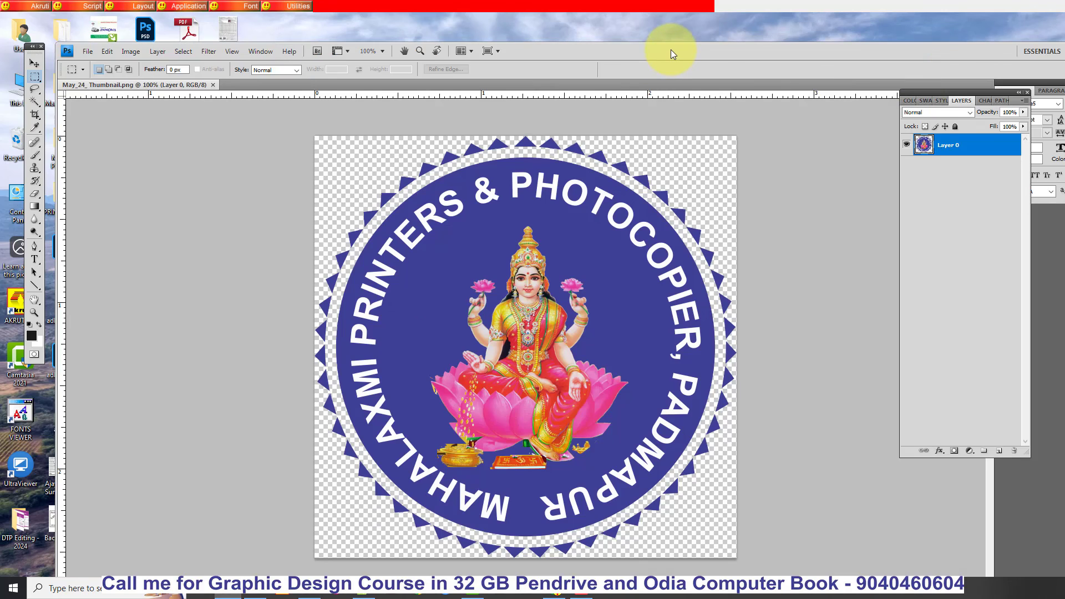
{"action": "double_click", "coordinate": [671, 52]}
{"action": "key", "text": "ctrl+0"}
- Move the logo layer a little across the transparent canvas with the Move tool
{"action": "left_click", "coordinate": [35, 63]}
{"action": "left_click_drag", "start_coordinate": [645, 215], "coordinate": [617, 222]}
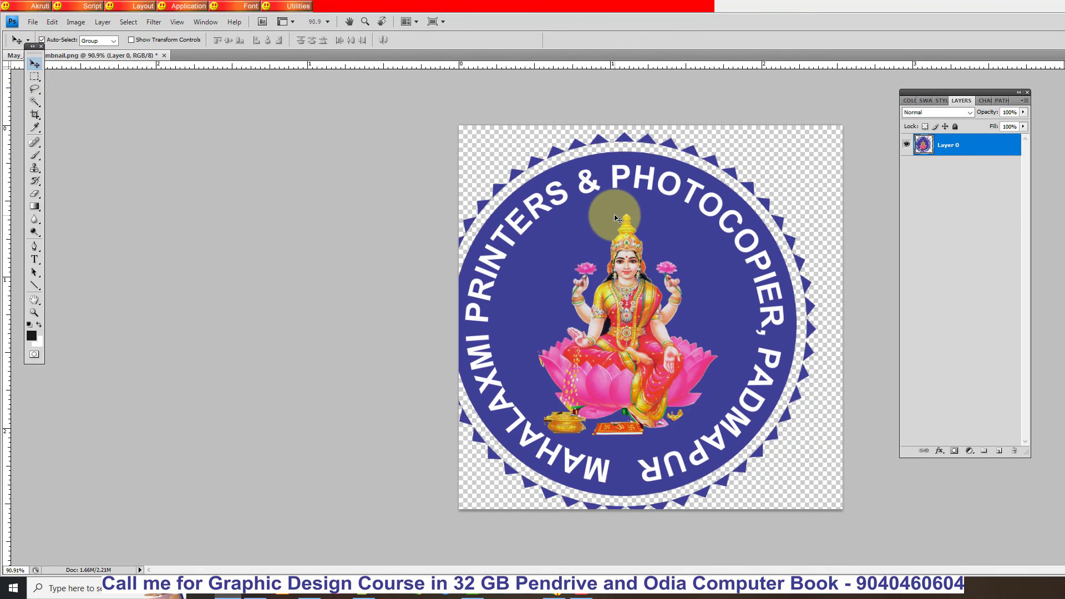
- Scale the logo layer down with Free Transform and move it to about the middle of the canvas
{"action": "key", "text": "ctrl+t"}
{"action": "left_click_drag", "start_coordinate": [816, 133], "coordinate": [770, 185]}
{"action": "key", "text": "Return"}
{"action": "left_click_drag", "start_coordinate": [688, 261], "coordinate": [715, 248]}
- Add a new layer above the logo and select the whole canvas area with the Rectangular Marquee tool
{"action": "left_click", "coordinate": [999, 456]}
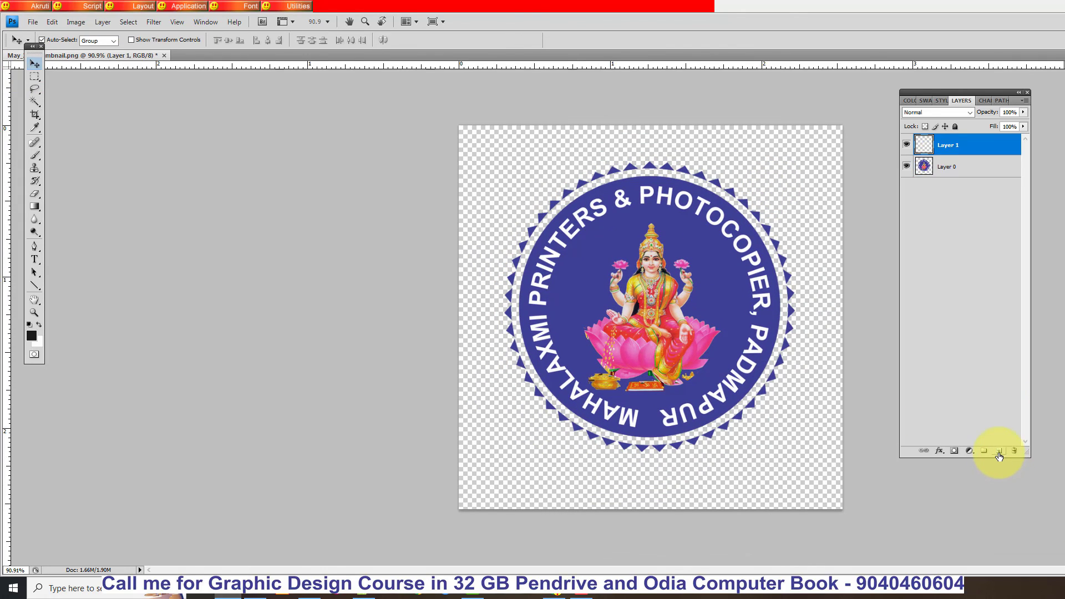
{"action": "left_click", "coordinate": [37, 78]}
{"action": "left_click_drag", "start_coordinate": [459, 121], "coordinate": [893, 546]}
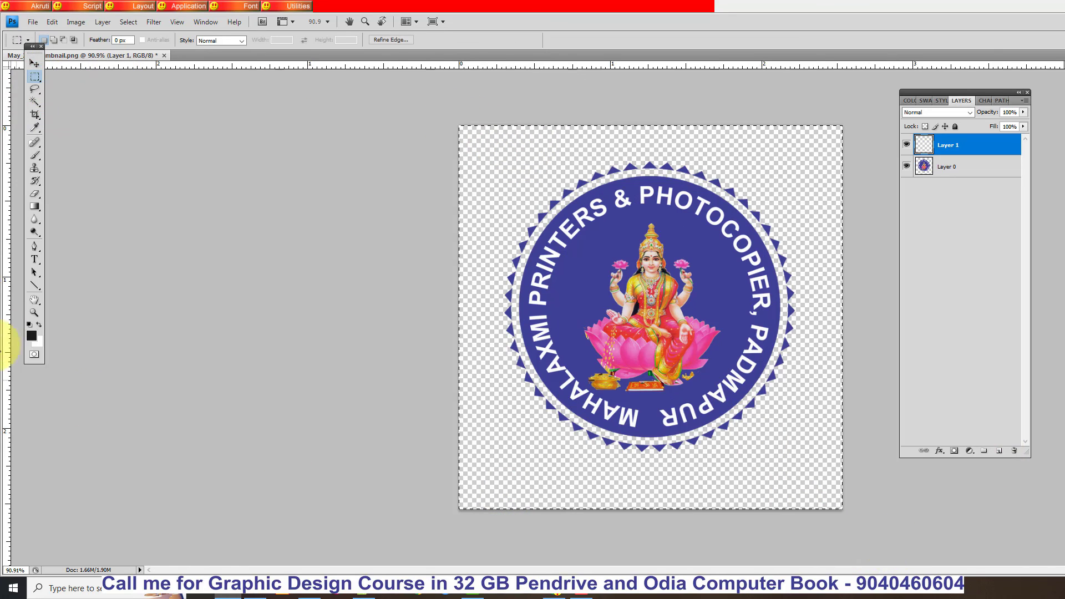
- Set the foreground color to bright red and fill the selection on the new layer with it
{"action": "key", "text": "i"}
{"action": "left_click", "coordinate": [35, 339]}
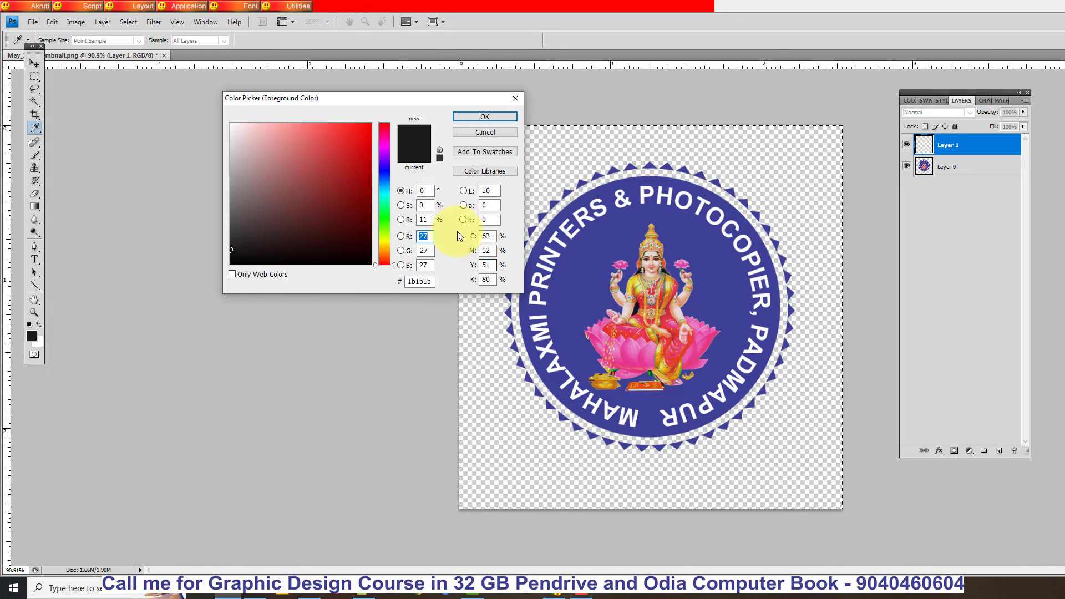
{"action": "left_click", "coordinate": [321, 129]}
{"action": "left_click", "coordinate": [370, 123]}
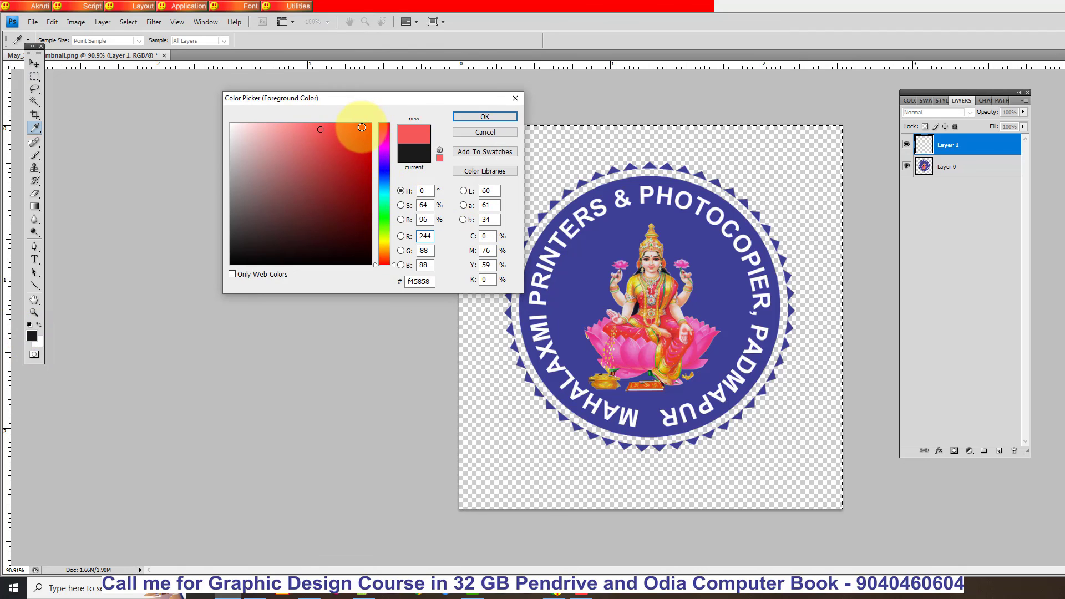
{"action": "left_click", "coordinate": [470, 115]}
{"action": "key", "text": "m"}
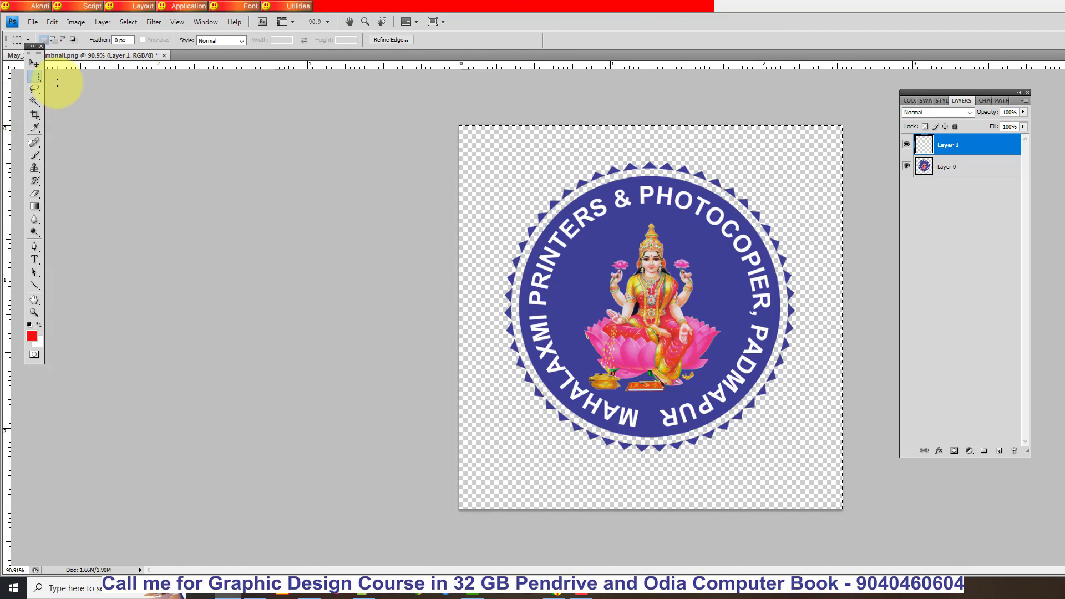
{"action": "key", "text": "alt+BackSpace"}
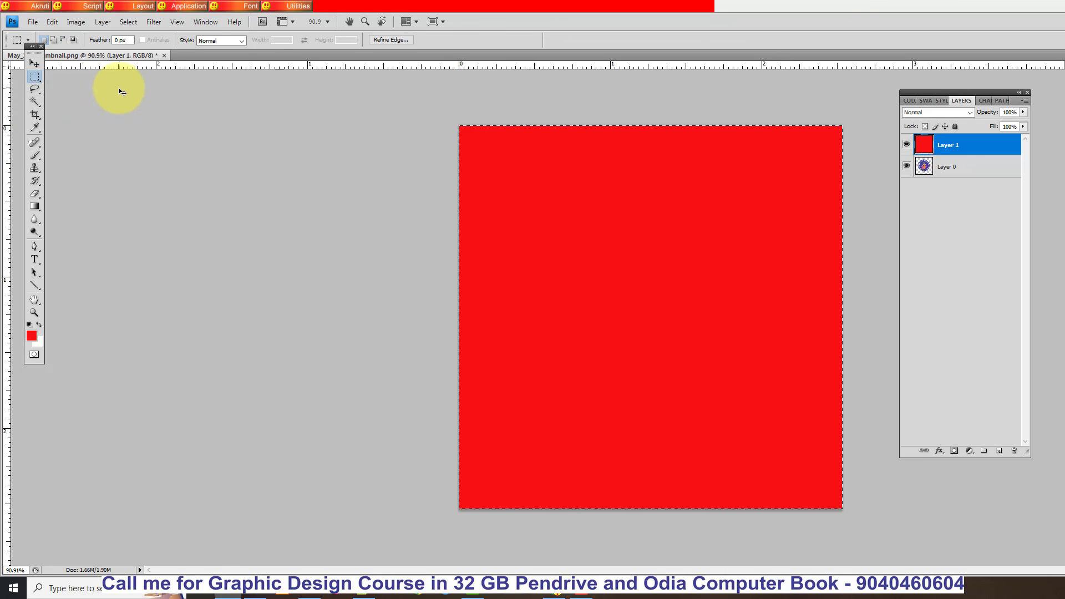
- Deselect, place the logo layer above the red layer, and switch to the Move tool
{"action": "key", "text": "ctrl+d"}
{"action": "left_click_drag", "start_coordinate": [980, 160], "coordinate": [980, 141]}
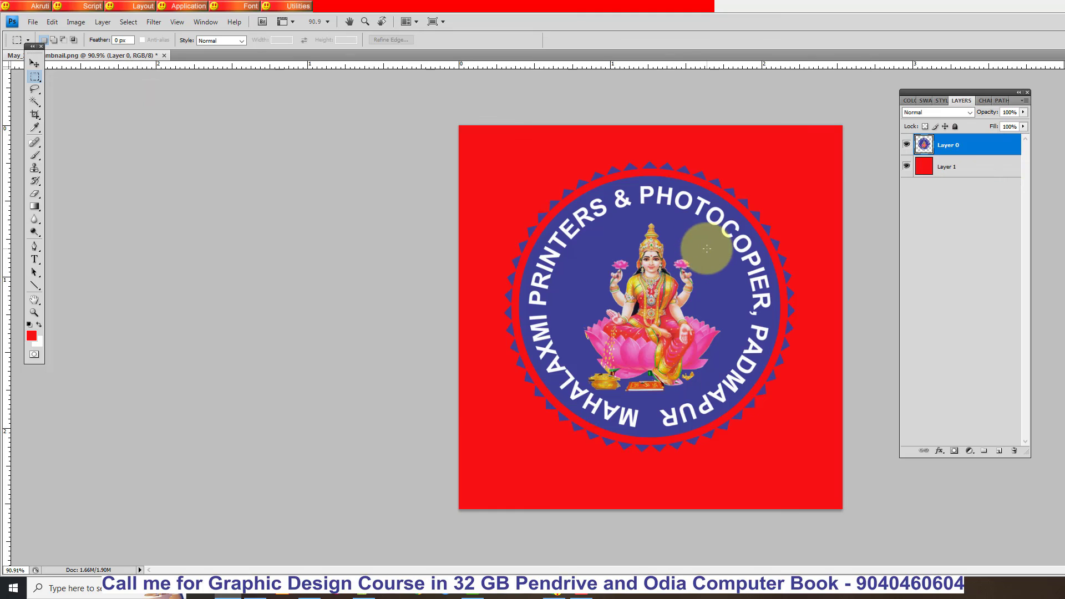
{"action": "scroll", "coordinate": [708, 247], "scroll_direction": "down", "scroll_amount": 2}
{"action": "scroll", "coordinate": [708, 248], "scroll_direction": "up", "scroll_amount": 3}
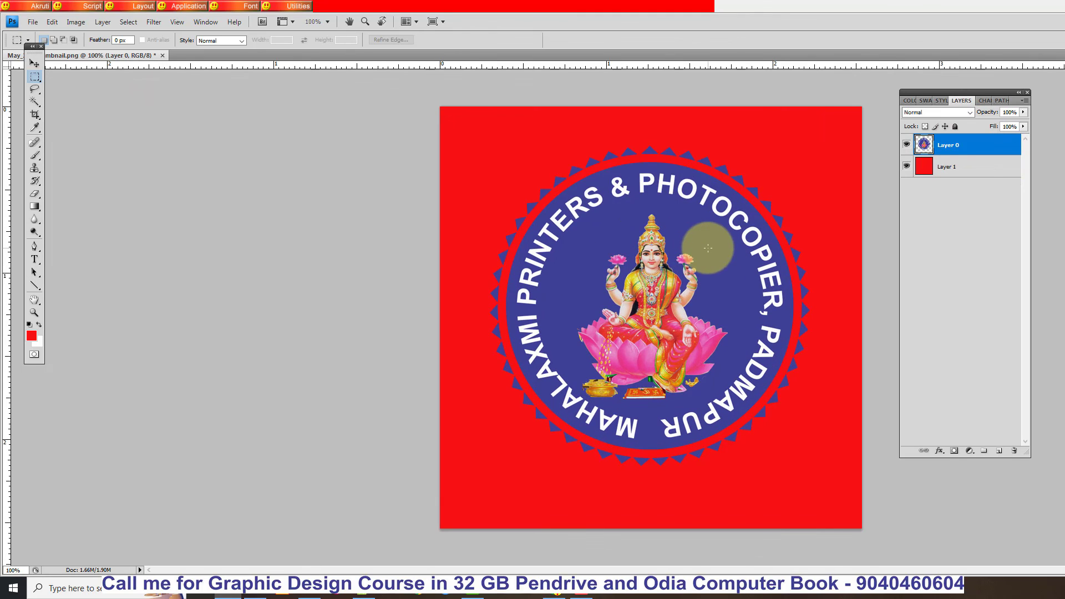
{"action": "left_click", "coordinate": [34, 63]}
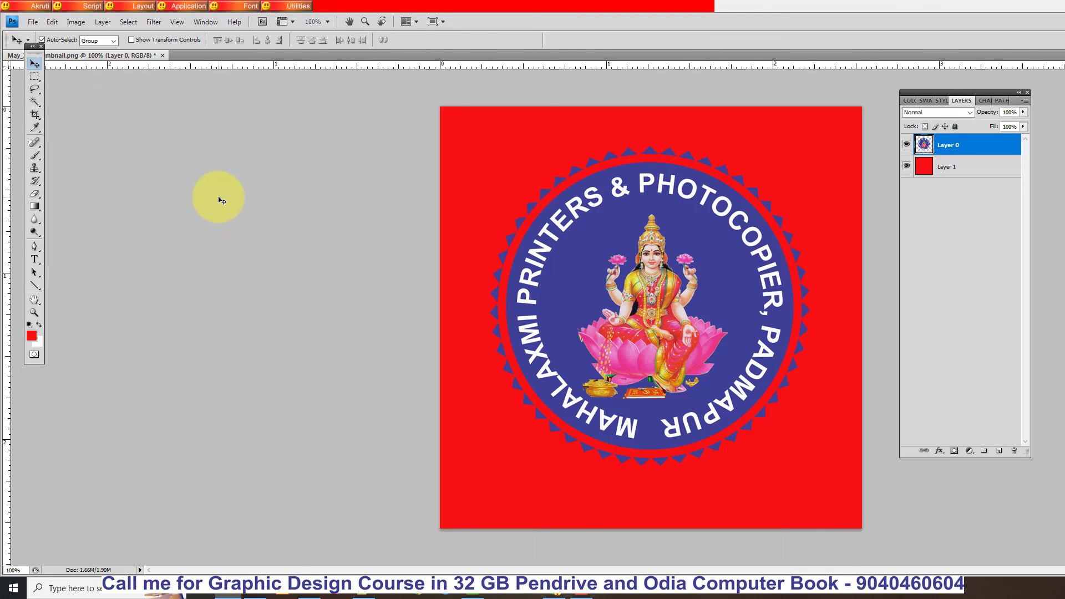